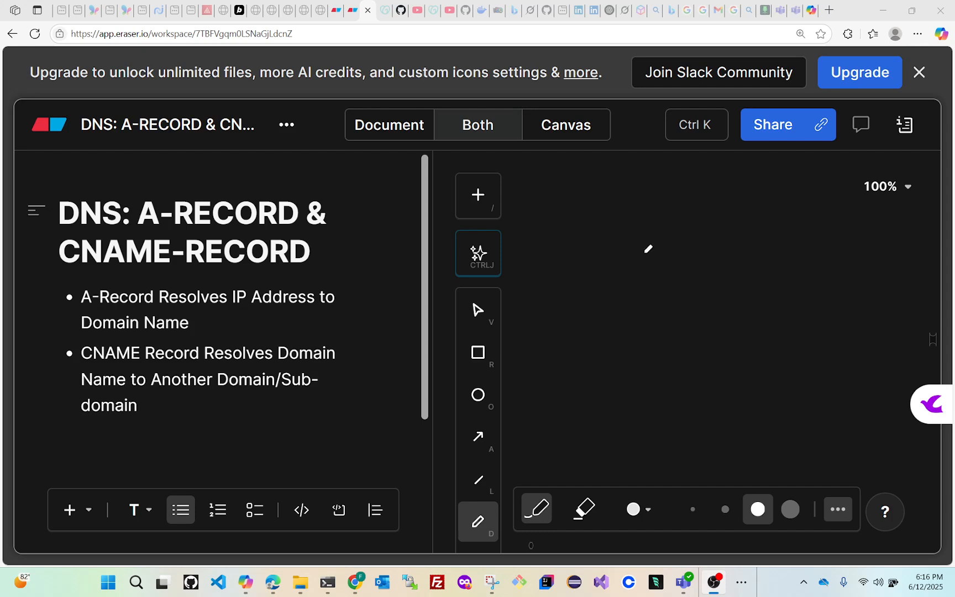
# Draw a box labelled EC2 on the canvas with an arrow pointing away from it
pyautogui.moveTo(526, 191); pyautogui.dragTo(529, 231)
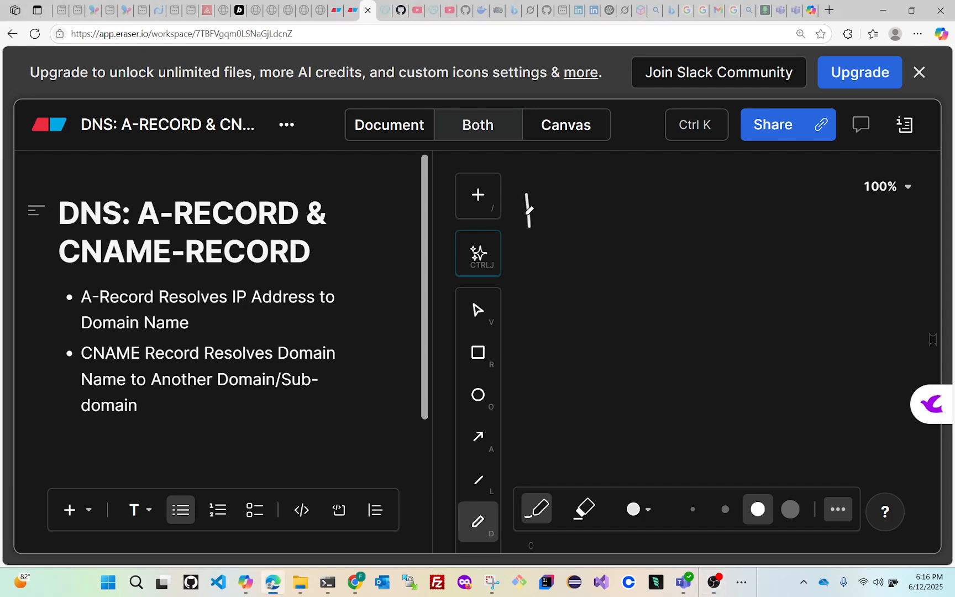
pyautogui.moveTo(527, 188)
pyautogui.mouseDown()
pyautogui.moveTo(590, 187)
pyautogui.moveTo(593, 228)
pyautogui.moveTo(524, 234)
pyautogui.moveTo(555, 220)
pyautogui.moveTo(548, 209)
pyautogui.moveTo(581, 221)
pyautogui.mouseUp()
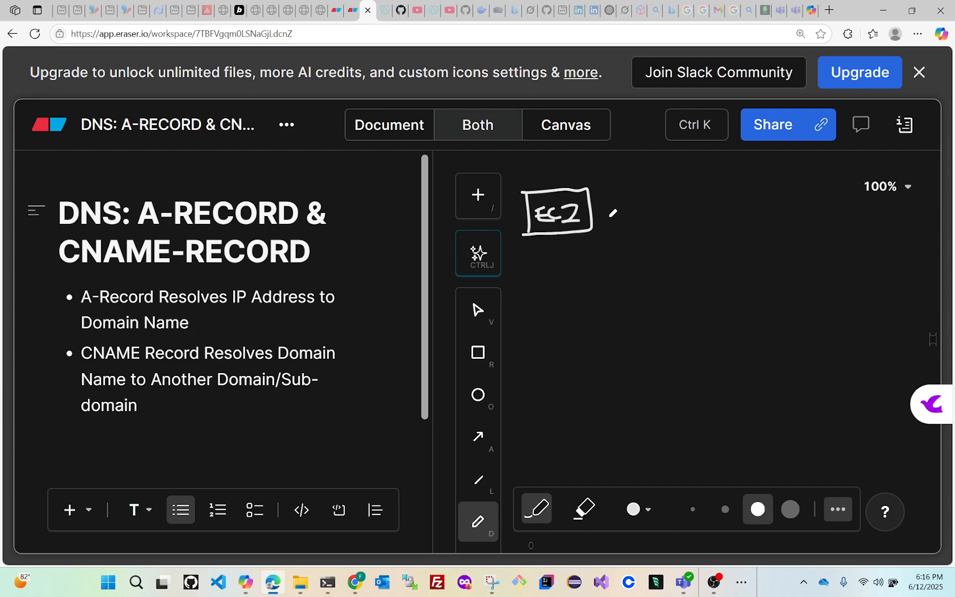
pyautogui.moveTo(591, 209)
pyautogui.mouseDown()
pyautogui.moveTo(640, 207)
pyautogui.moveTo(614, 213)
pyautogui.moveTo(626, 209)
pyautogui.mouseUp()
pyautogui.moveTo(652, 196)
pyautogui.mouseDown()
pyautogui.moveTo(665, 204)
pyautogui.moveTo(656, 214)
pyautogui.moveTo(679, 212)
pyautogui.mouseUp()
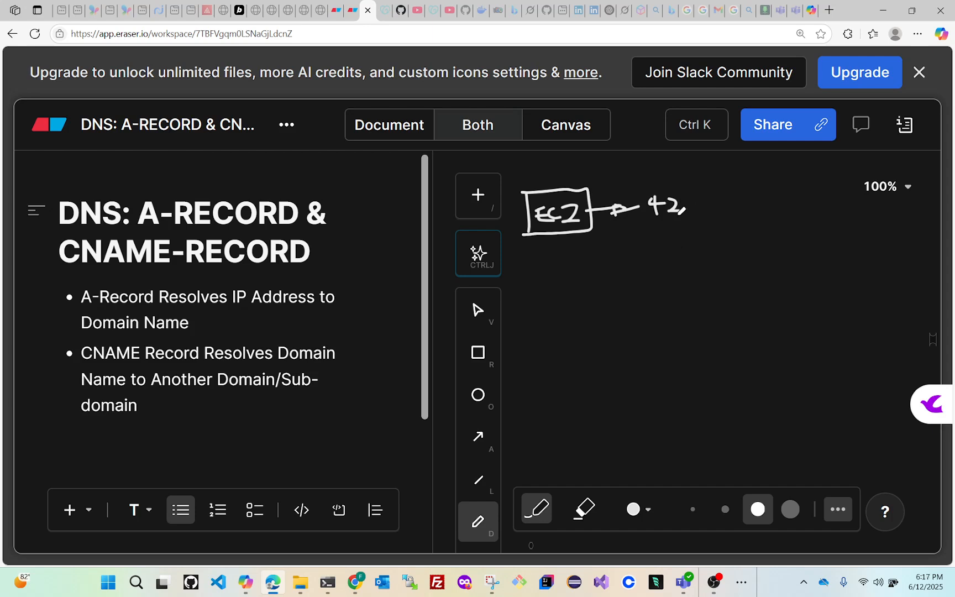
pyautogui.click(584, 509)
pyautogui.moveTo(678, 221); pyautogui.dragTo(625, 210)
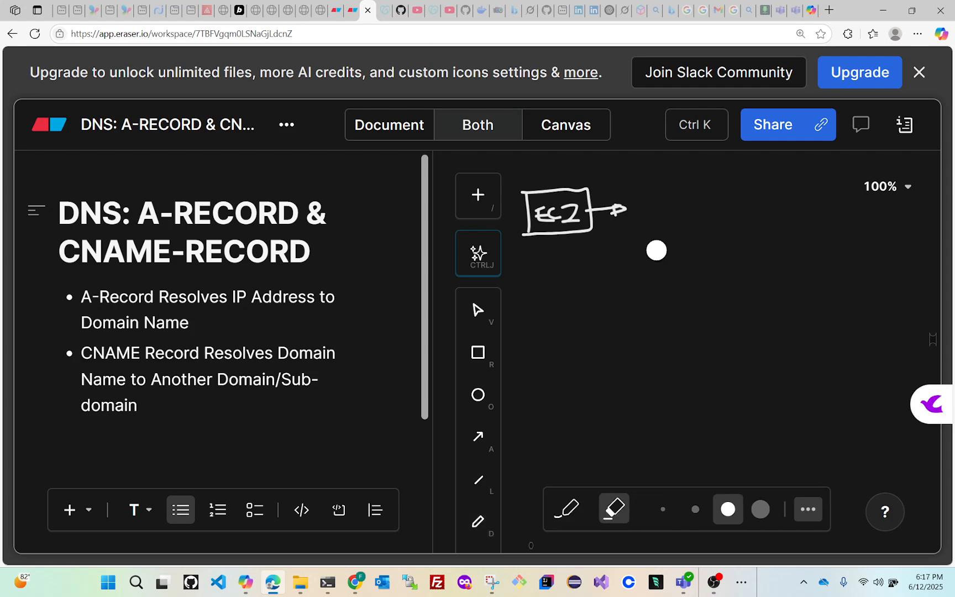
# Handwrite 1.2.3.4 after the EC2 arrow and myebiz.com beneath the box, with a curved arrow from the IP to the domain
pyautogui.click(567, 508)
pyautogui.moveTo(641, 192)
pyautogui.mouseDown()
pyautogui.moveTo(640, 217)
pyautogui.moveTo(692, 221)
pyautogui.moveTo(697, 204)
pyautogui.moveTo(712, 206)
pyautogui.moveTo(706, 219)
pyautogui.moveTo(765, 197)
pyautogui.moveTo(756, 213)
pyautogui.mouseUp()
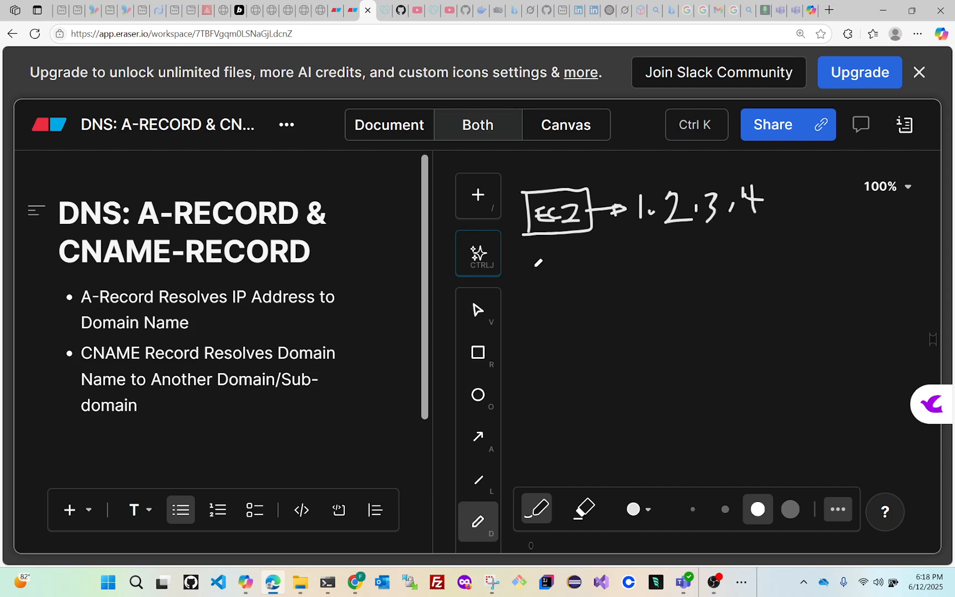
pyautogui.moveTo(528, 270)
pyautogui.mouseDown()
pyautogui.moveTo(562, 257)
pyautogui.moveTo(563, 274)
pyautogui.moveTo(578, 272)
pyautogui.moveTo(592, 249)
pyautogui.moveTo(596, 273)
pyautogui.moveTo(608, 260)
pyautogui.moveTo(614, 273)
pyautogui.moveTo(643, 269)
pyautogui.mouseUp()
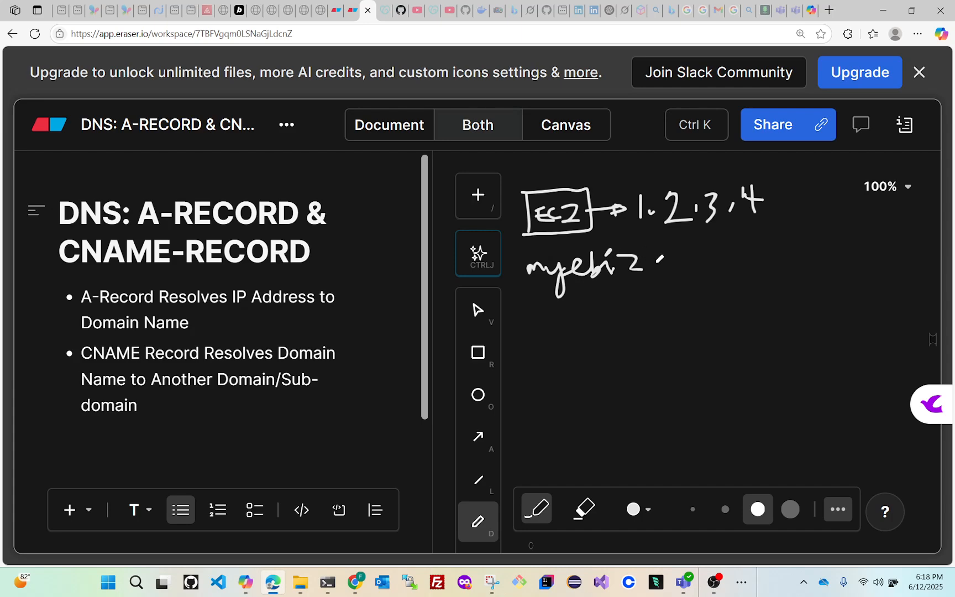
pyautogui.moveTo(651, 263)
pyautogui.mouseDown()
pyautogui.moveTo(713, 253)
pyautogui.moveTo(731, 262)
pyautogui.mouseUp()
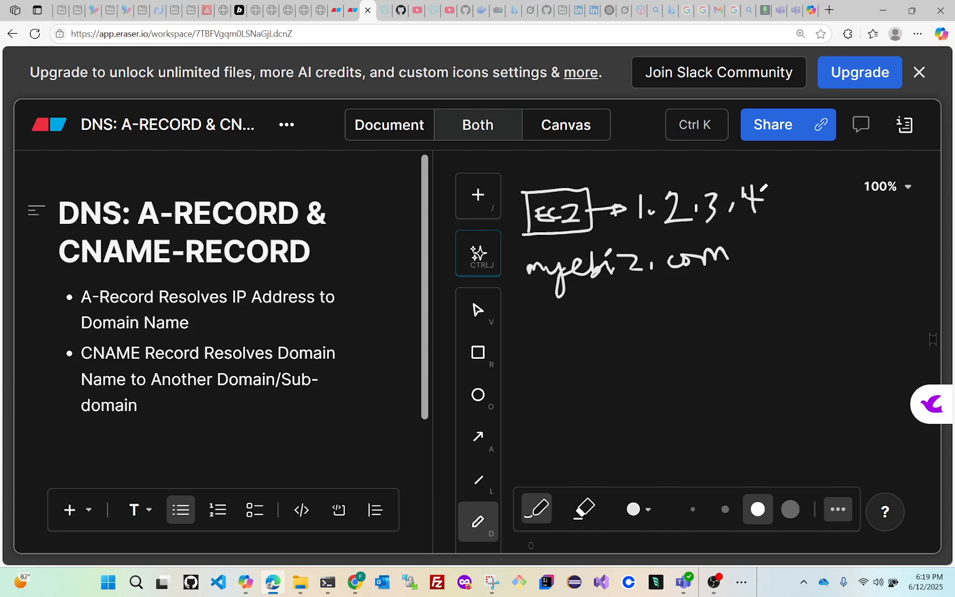
pyautogui.moveTo(764, 188)
pyautogui.mouseDown()
pyautogui.moveTo(775, 183)
pyautogui.moveTo(785, 200)
pyautogui.moveTo(743, 250)
pyautogui.moveTo(770, 245)
pyautogui.moveTo(751, 228)
pyautogui.mouseUp()
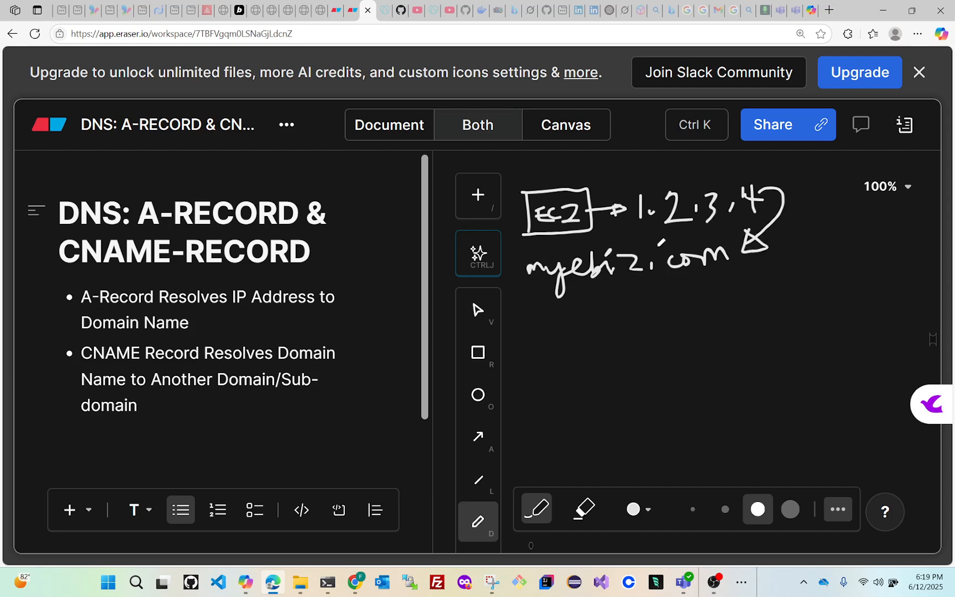
# Handwrite the heading A-Record and, beneath it, 1.2.3.4 with an arrow to myebiz.com
pyautogui.moveTo(533, 322)
pyautogui.mouseDown()
pyautogui.moveTo(527, 339)
pyautogui.moveTo(540, 341)
pyautogui.moveTo(544, 332)
pyautogui.moveTo(574, 334)
pyautogui.moveTo(585, 316)
pyautogui.moveTo(607, 325)
pyautogui.moveTo(652, 321)
pyautogui.moveTo(688, 339)
pyautogui.mouseUp()
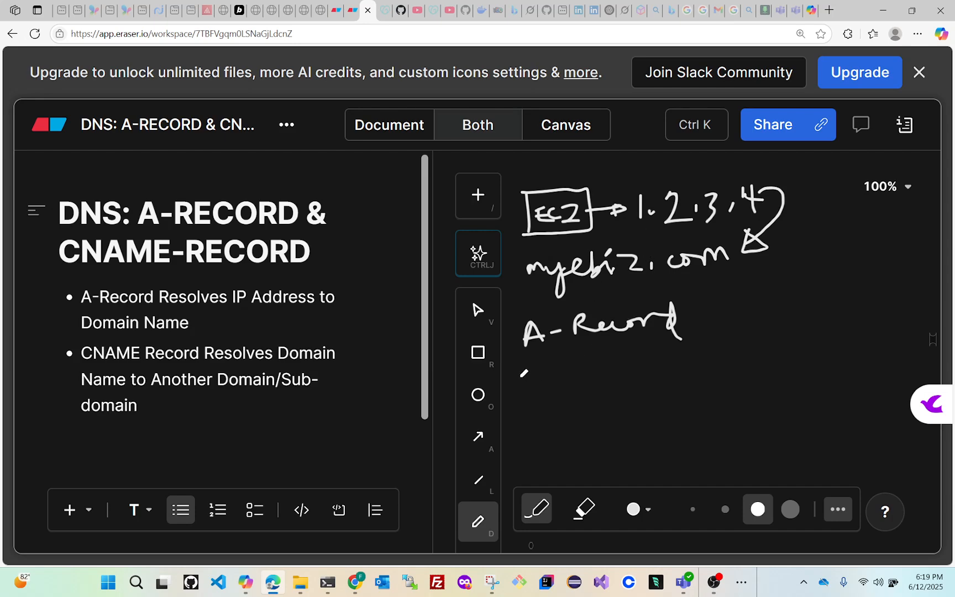
pyautogui.moveTo(520, 378); pyautogui.dragTo(518, 398)
pyautogui.click(531, 395)
pyautogui.moveTo(544, 382)
pyautogui.mouseDown()
pyautogui.moveTo(557, 403)
pyautogui.moveTo(585, 391)
pyautogui.moveTo(575, 402)
pyautogui.mouseUp()
pyautogui.click(563, 395)
pyautogui.moveTo(621, 371)
pyautogui.mouseDown()
pyautogui.moveTo(616, 383)
pyautogui.moveTo(647, 379)
pyautogui.mouseUp()
pyautogui.moveTo(635, 371)
pyautogui.mouseDown()
pyautogui.moveTo(632, 394)
pyautogui.moveTo(706, 375)
pyautogui.moveTo(688, 387)
pyautogui.moveTo(729, 365)
pyautogui.moveTo(816, 374)
pyautogui.mouseUp()
pyautogui.moveTo(822, 356); pyautogui.dragTo(869, 357)
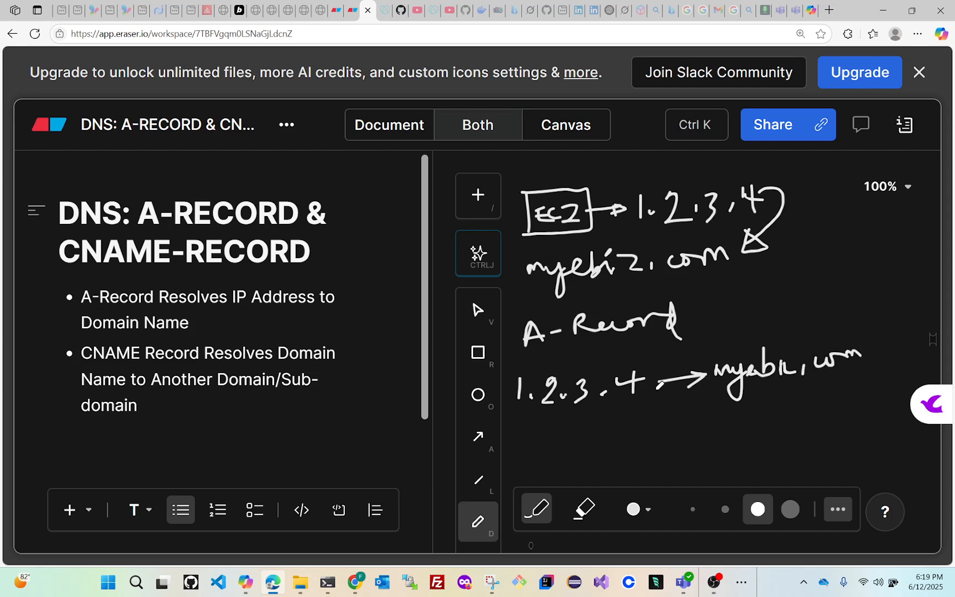
# Underline the IP and the domain in the A-Record mapping and add a dash after the A-Record heading
pyautogui.moveTo(509, 425); pyautogui.dragTo(641, 406)
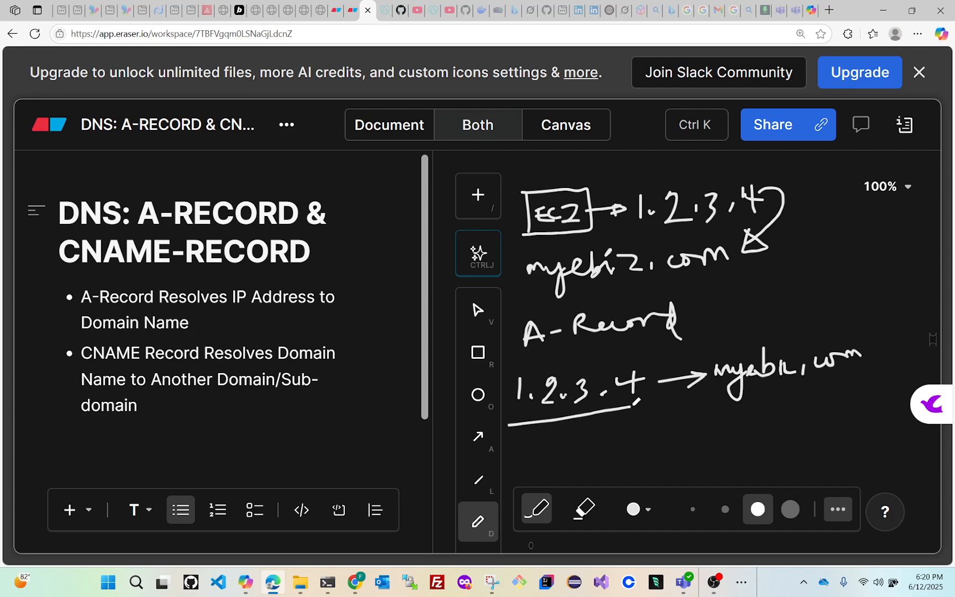
pyautogui.moveTo(711, 406); pyautogui.dragTo(851, 375)
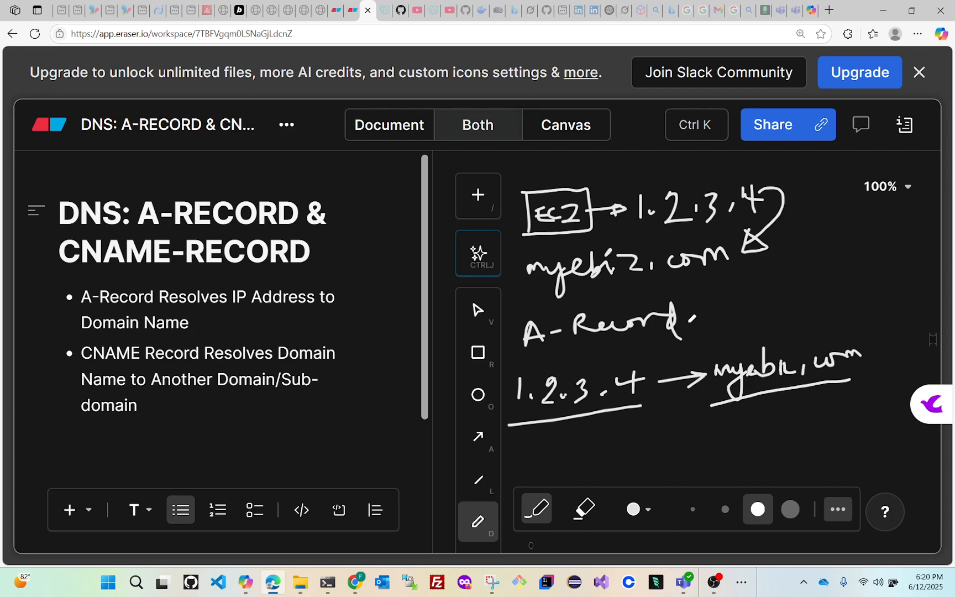
pyautogui.moveTo(686, 321); pyautogui.dragTo(714, 316)
# Handwrite the heading CName Record in the empty space below the A-Record mapping and underline it
pyautogui.scroll(-1, 699, 282)
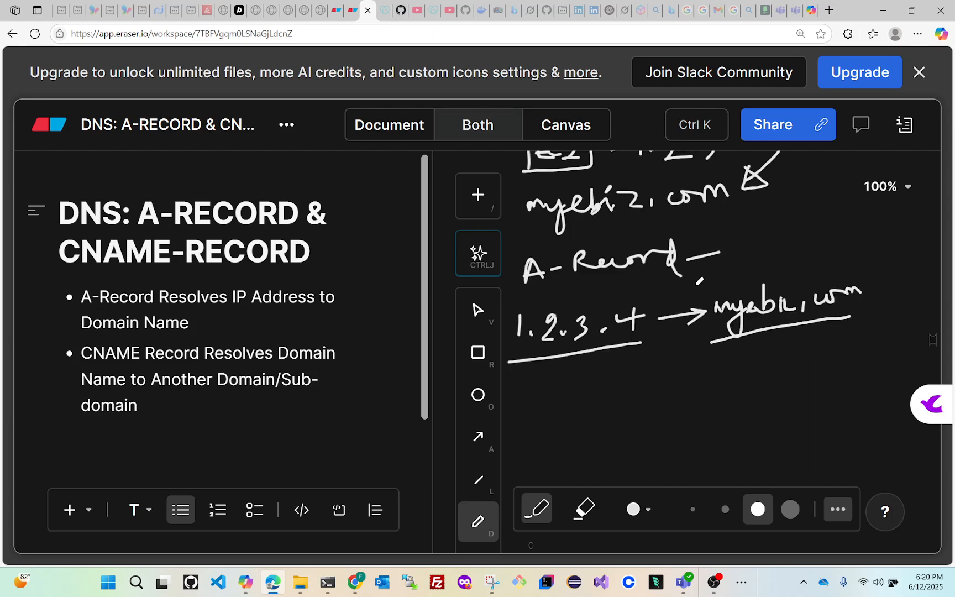
pyautogui.scroll(1, 699, 281)
pyautogui.scroll(-4, 699, 281)
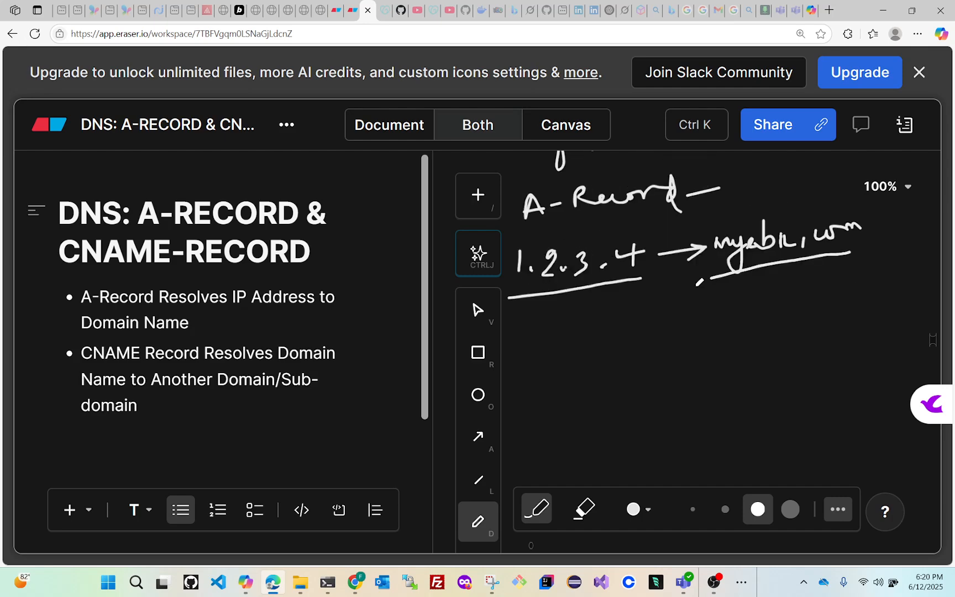
pyautogui.moveTo(575, 223)
pyautogui.mouseDown()
pyautogui.moveTo(583, 243)
pyautogui.moveTo(582, 232)
pyautogui.moveTo(610, 245)
pyautogui.moveTo(607, 217)
pyautogui.moveTo(636, 243)
pyautogui.moveTo(687, 243)
pyautogui.moveTo(711, 217)
pyautogui.moveTo(724, 232)
pyautogui.moveTo(774, 239)
pyautogui.moveTo(801, 227)
pyautogui.moveTo(800, 246)
pyautogui.mouseUp()
pyautogui.moveTo(526, 280); pyautogui.dragTo(808, 248)
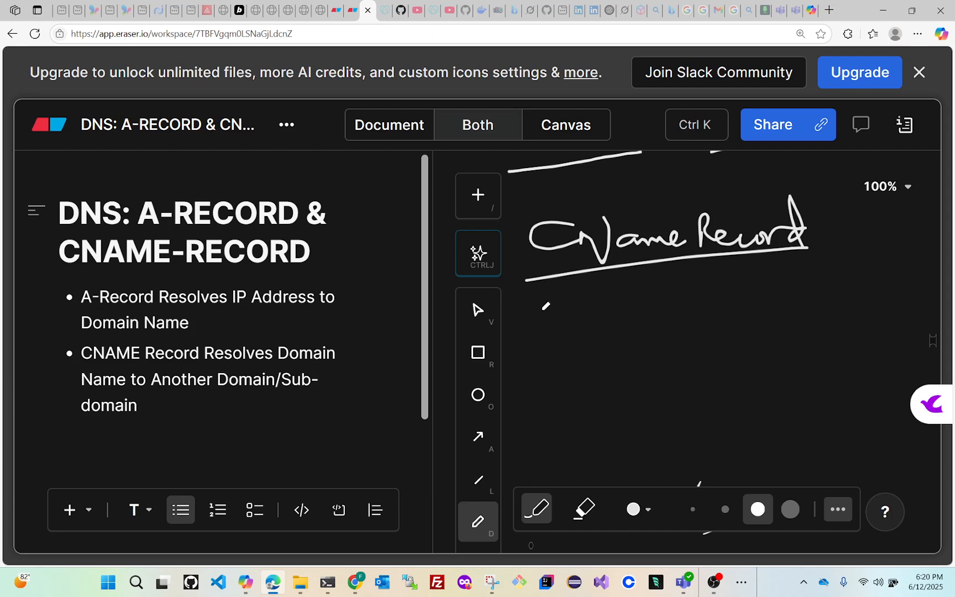
# Handwrite "A domain" under the CName Record heading, followed by a dashed list of CFront, ALB, NLB and subdom
pyautogui.moveTo(545, 301)
pyautogui.mouseDown()
pyautogui.moveTo(531, 339)
pyautogui.moveTo(554, 327)
pyautogui.moveTo(585, 285)
pyautogui.moveTo(599, 309)
pyautogui.moveTo(677, 303)
pyautogui.mouseUp()
pyautogui.moveTo(524, 365)
pyautogui.mouseDown()
pyautogui.moveTo(565, 370)
pyautogui.moveTo(596, 357)
pyautogui.moveTo(587, 360)
pyautogui.moveTo(601, 335)
pyautogui.moveTo(654, 347)
pyautogui.moveTo(659, 363)
pyautogui.moveTo(667, 330)
pyautogui.mouseUp()
pyautogui.moveTo(521, 410)
pyautogui.mouseDown()
pyautogui.moveTo(580, 383)
pyautogui.moveTo(594, 407)
pyautogui.moveTo(597, 391)
pyautogui.moveTo(603, 400)
pyautogui.moveTo(641, 386)
pyautogui.moveTo(648, 394)
pyautogui.mouseUp()
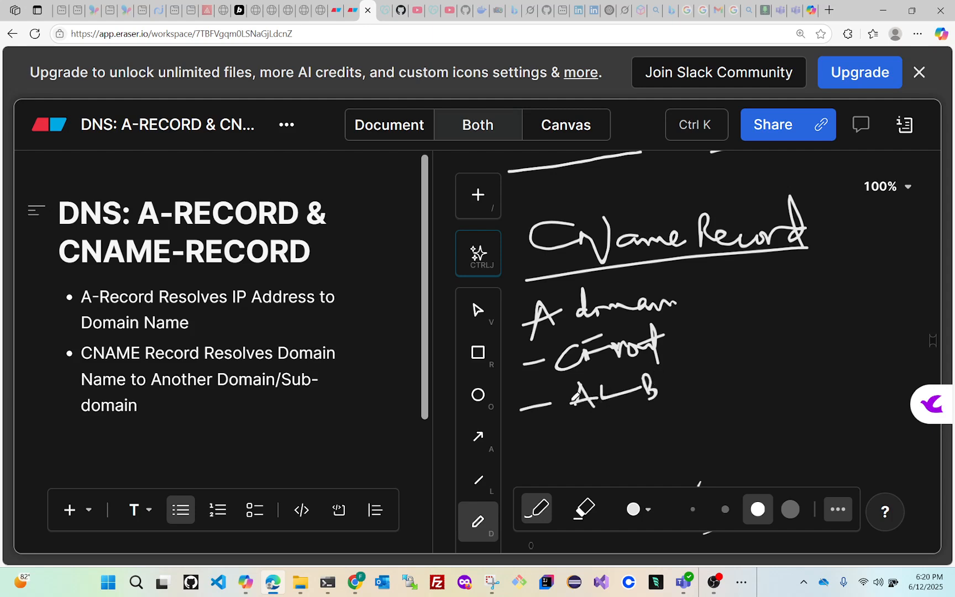
pyautogui.moveTo(523, 443)
pyautogui.mouseDown()
pyautogui.moveTo(586, 449)
pyautogui.moveTo(607, 420)
pyautogui.moveTo(619, 441)
pyautogui.moveTo(643, 437)
pyautogui.moveTo(658, 419)
pyautogui.moveTo(642, 438)
pyautogui.mouseUp()
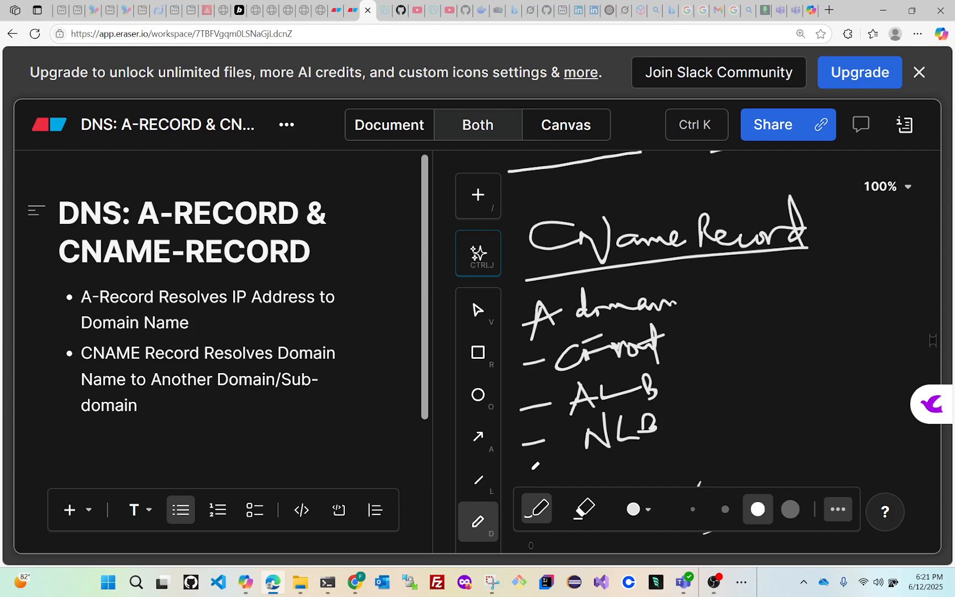
pyautogui.moveTo(530, 471)
pyautogui.mouseDown()
pyautogui.moveTo(640, 456)
pyautogui.moveTo(650, 466)
pyautogui.moveTo(673, 453)
pyautogui.mouseUp()
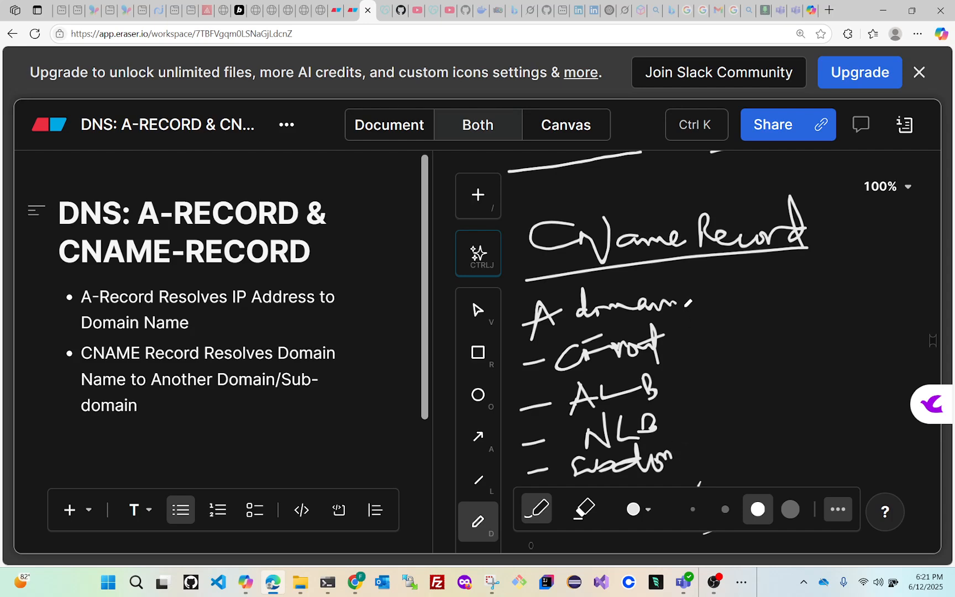
# Draw a curly brace around the CName Record list with an arrow leading to the handwritten word Domain
pyautogui.moveTo(675, 283)
pyautogui.mouseDown()
pyautogui.moveTo(706, 382)
pyautogui.moveTo(694, 456)
pyautogui.mouseUp()
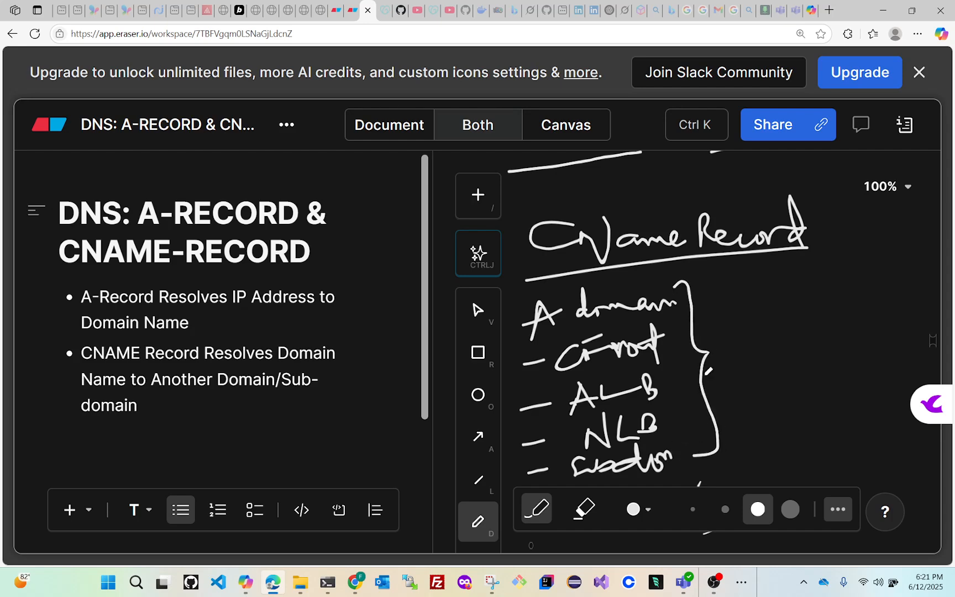
pyautogui.moveTo(719, 350)
pyautogui.mouseDown()
pyautogui.moveTo(737, 346)
pyautogui.moveTo(719, 367)
pyautogui.mouseUp()
pyautogui.moveTo(762, 321)
pyautogui.mouseDown()
pyautogui.moveTo(759, 353)
pyautogui.moveTo(817, 327)
pyautogui.moveTo(854, 317)
pyautogui.moveTo(873, 328)
pyautogui.moveTo(882, 318)
pyautogui.mouseUp()
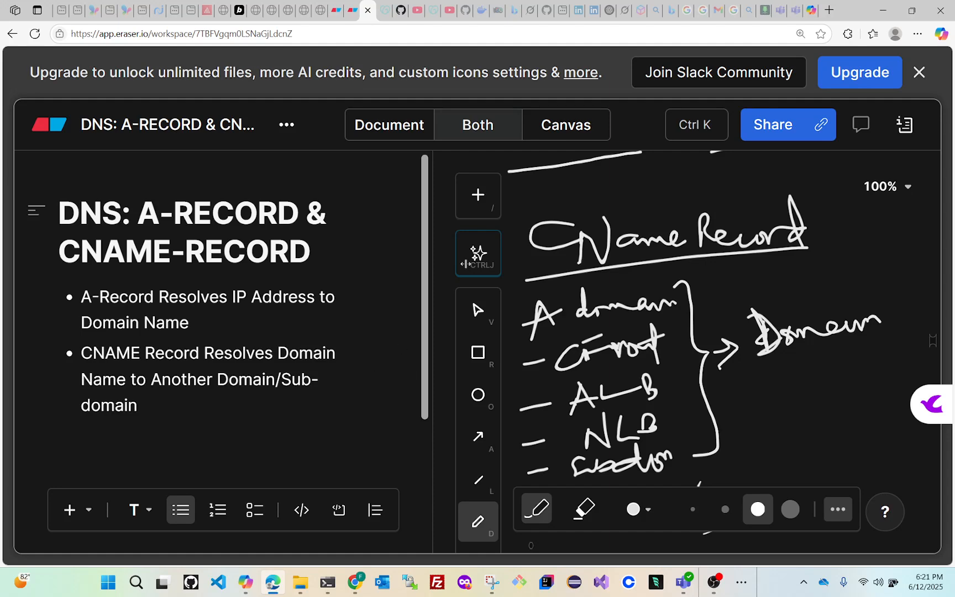
# Switch to the AWS EC2 console and start launching a new instance named DNS-Server
pyautogui.click(883, 10)
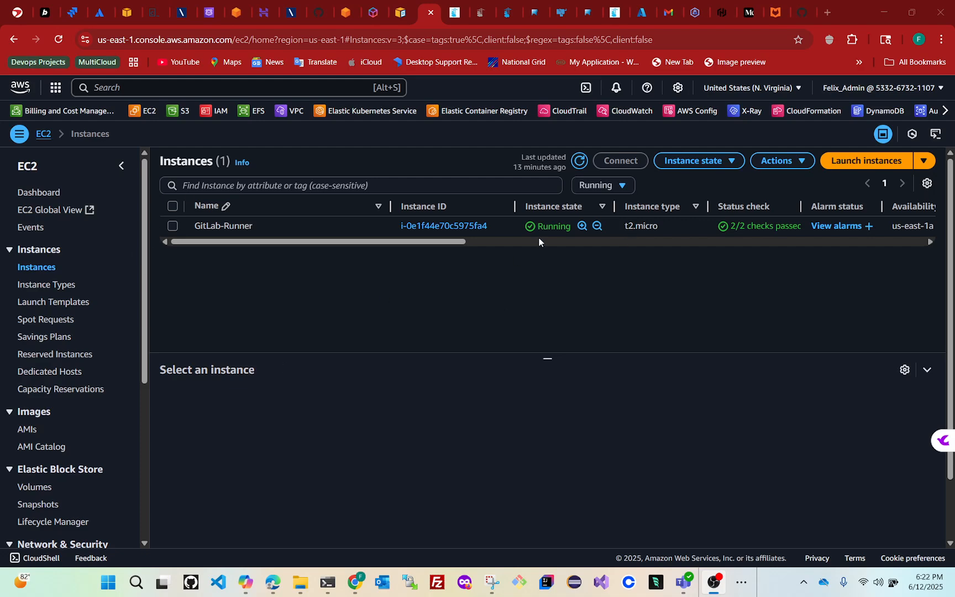
pyautogui.click(853, 165)
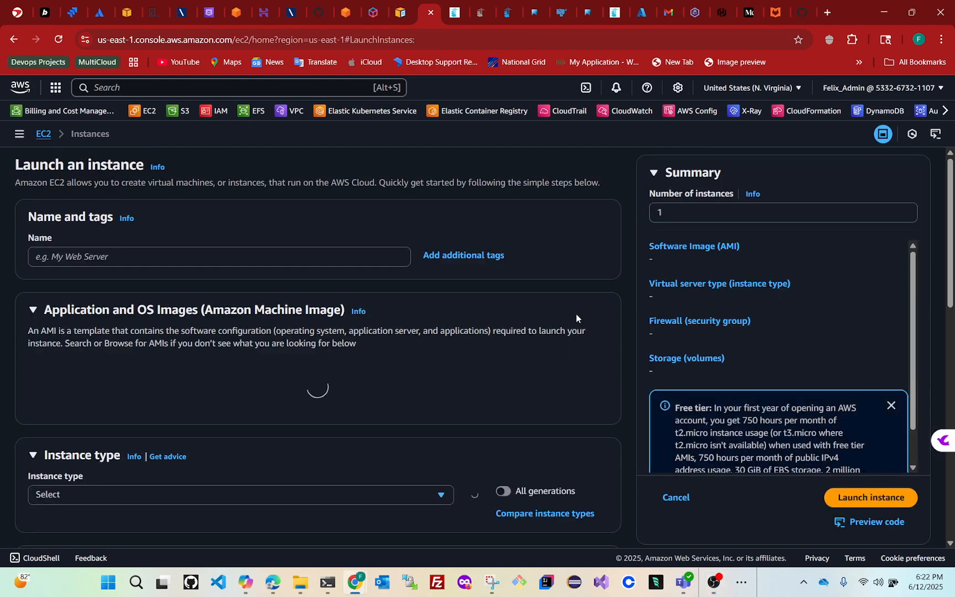
pyautogui.click(102, 257)
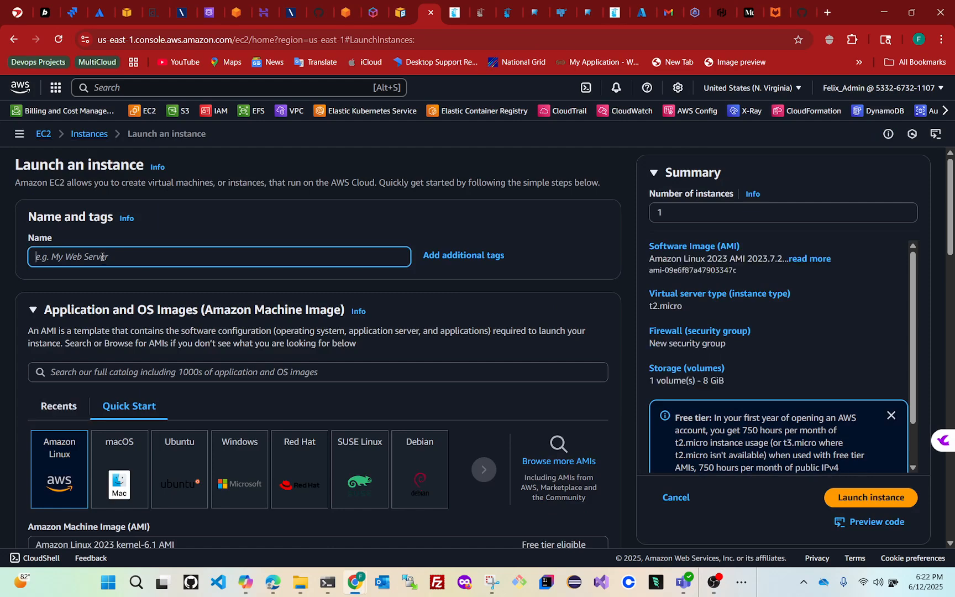
pyautogui.write('DNS-Server')
# Choose Ubuntu as the operating system image for the instance
pyautogui.scroll(-2, 250, 289)
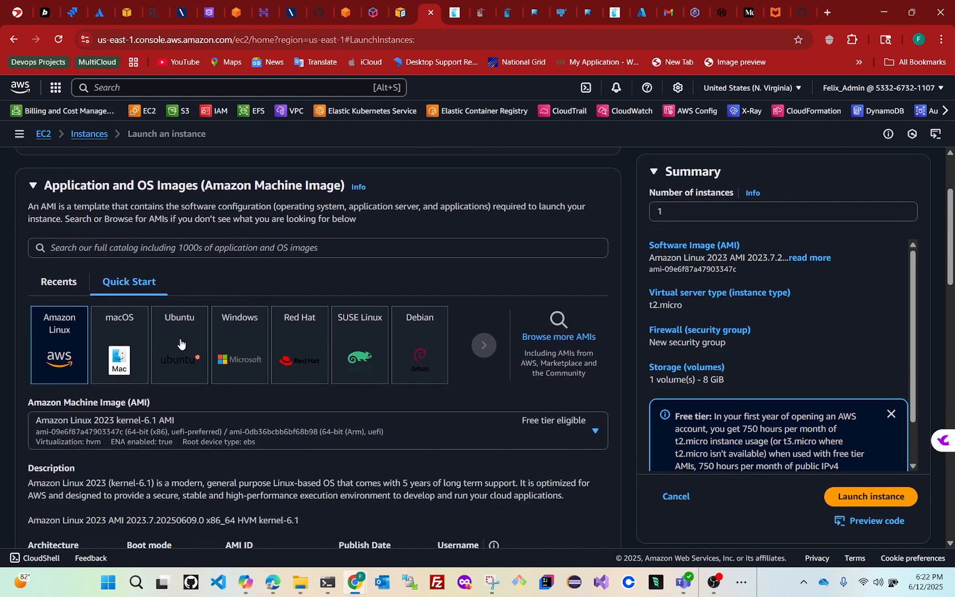
pyautogui.click(179, 344)
pyautogui.scroll(-2, 324, 319)
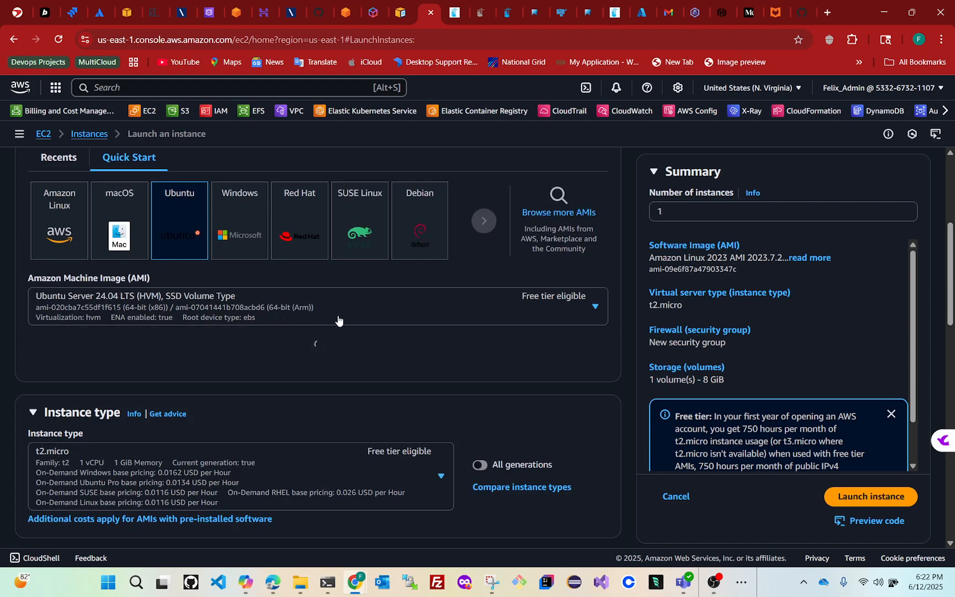
pyautogui.scroll(-1, 371, 302)
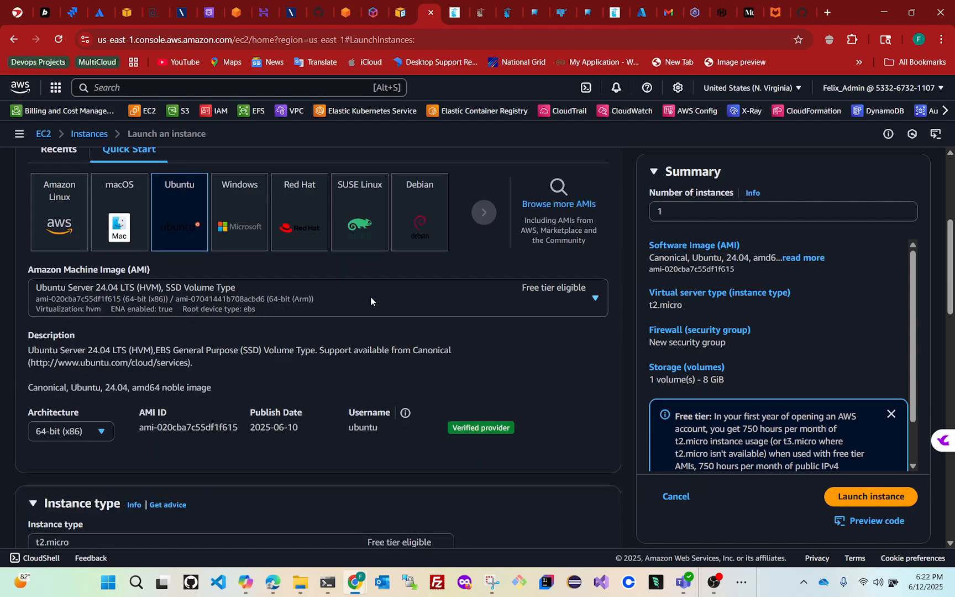
# Assign the existing key pair my_default_keypair to the instance
pyautogui.scroll(-2, 371, 301)
pyautogui.scroll(-2, 351, 299)
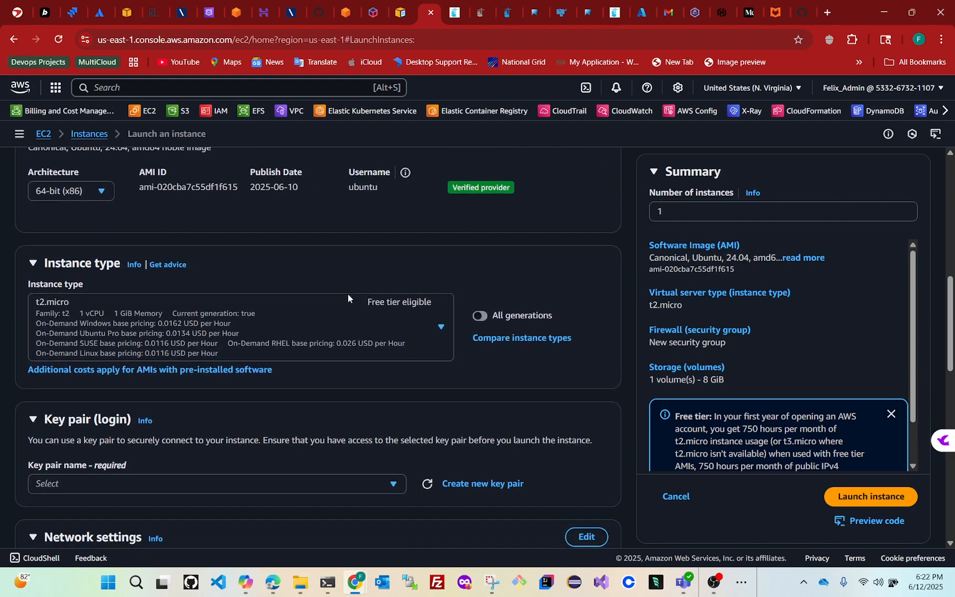
pyautogui.scroll(-3, 339, 321)
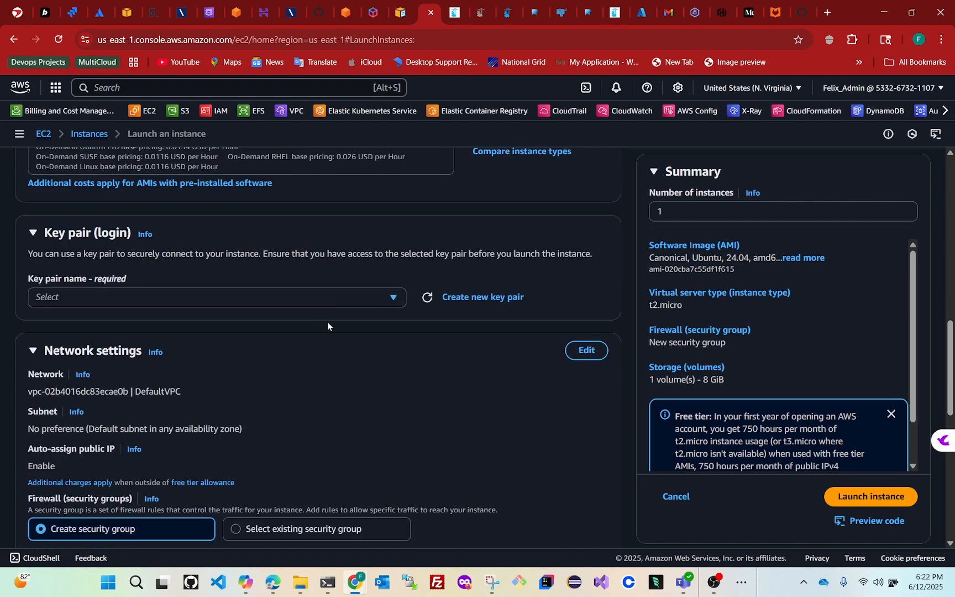
pyautogui.click(199, 298)
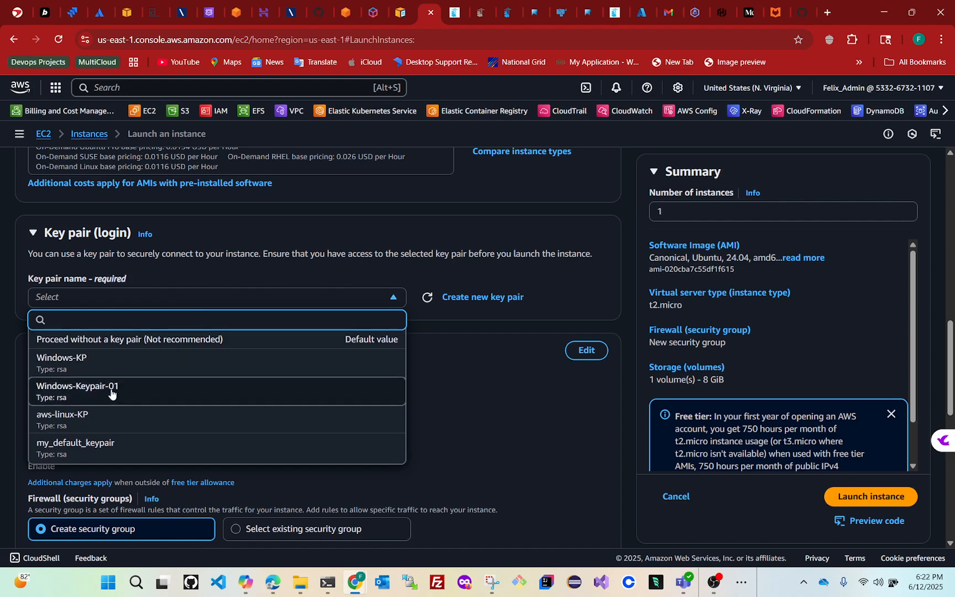
pyautogui.click(83, 445)
# Allow both HTTPS and HTTP traffic from the internet in the instance's new security group
pyautogui.scroll(-2, 303, 293)
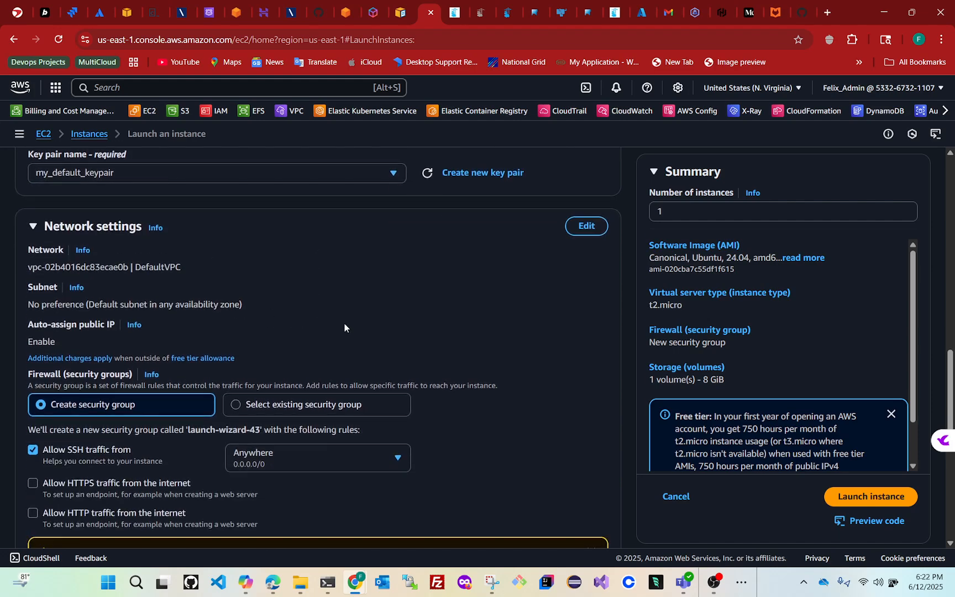
pyautogui.scroll(-1, 341, 325)
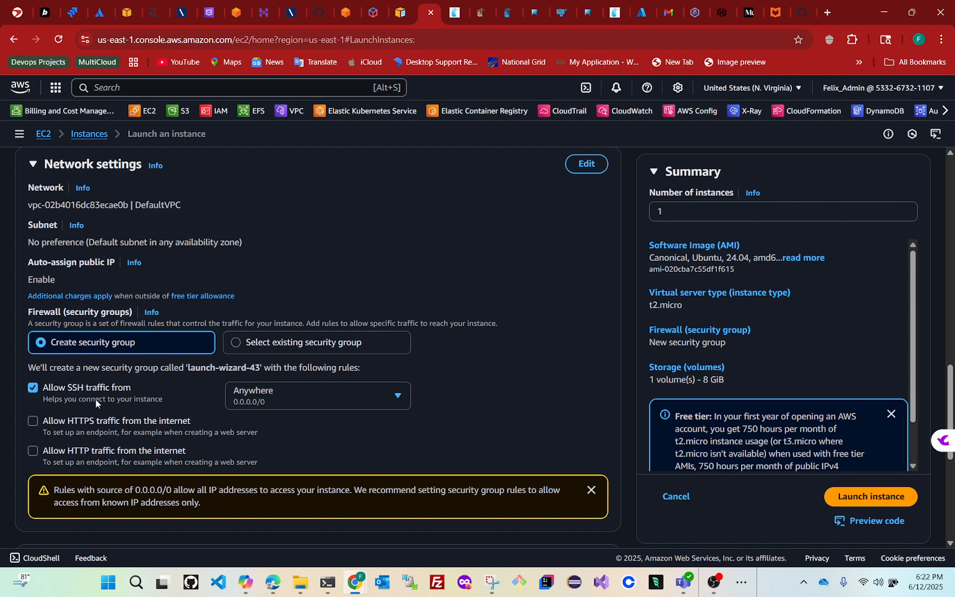
pyautogui.click(34, 421)
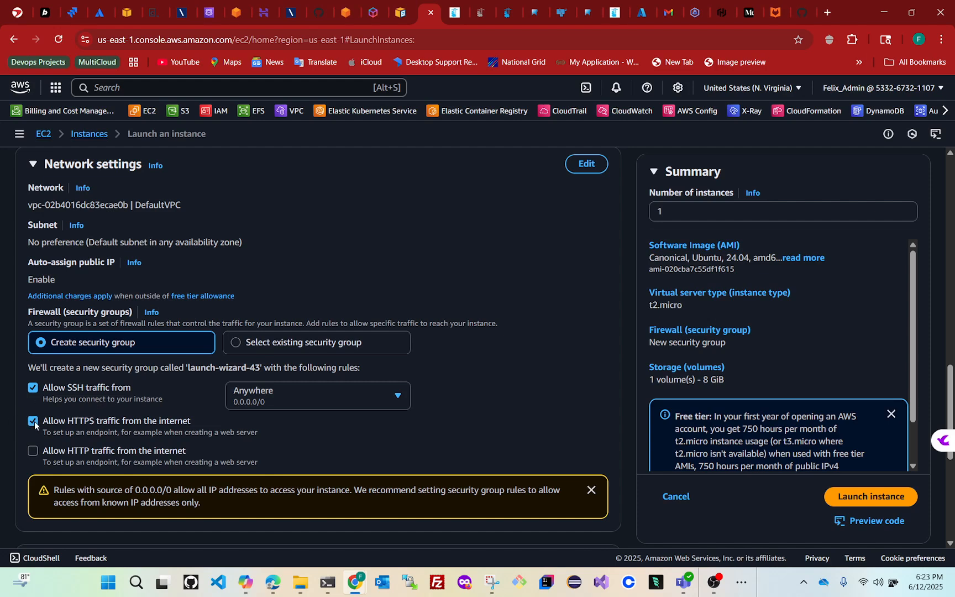
pyautogui.click(33, 451)
pyautogui.scroll(-5, 342, 384)
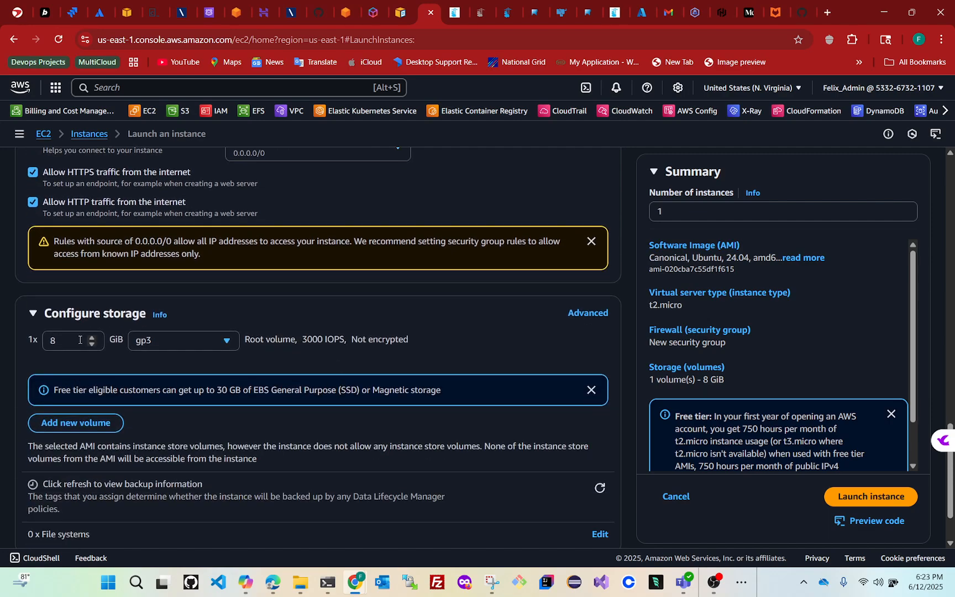
pyautogui.scroll(-2, 374, 366)
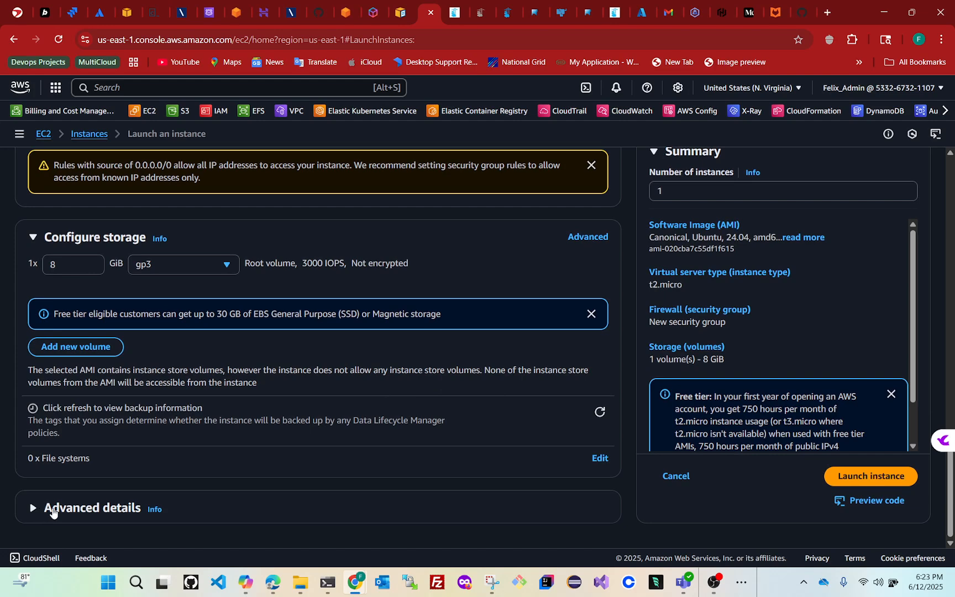
pyautogui.scroll(2, 417, 435)
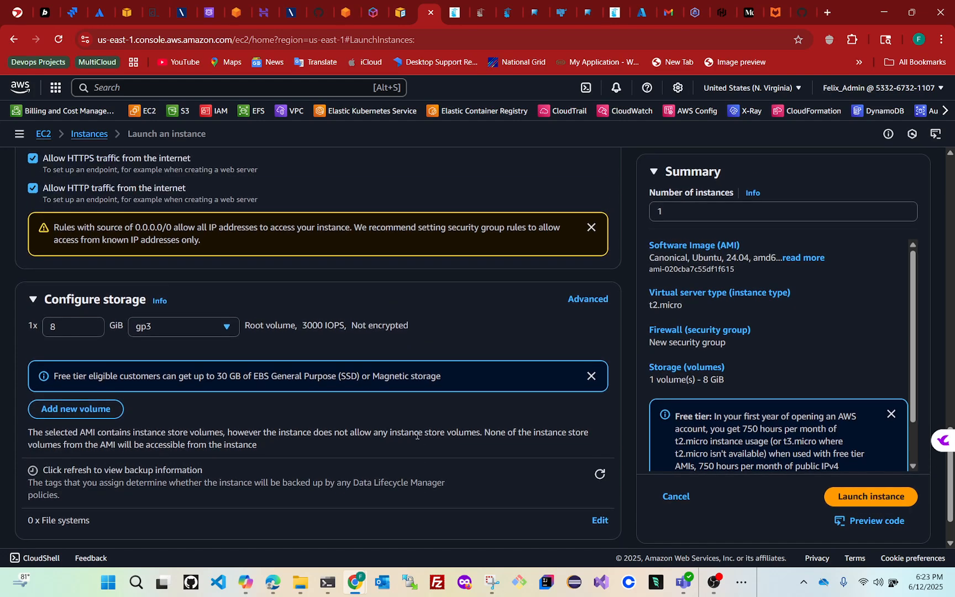
# Launch the configured DNS-Server instance and open its entry in the instances list
pyautogui.scroll(12, 416, 436)
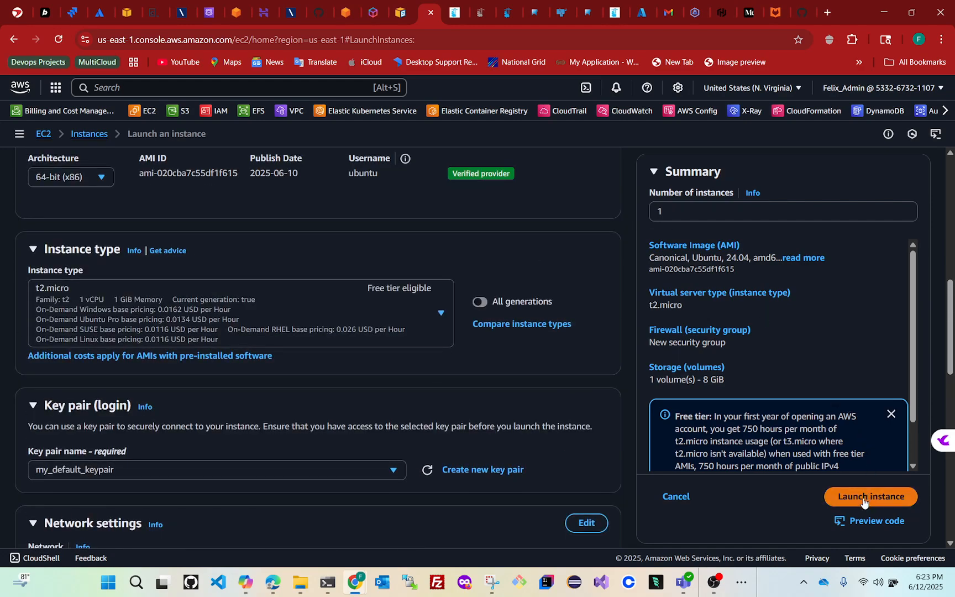
pyautogui.click(861, 500)
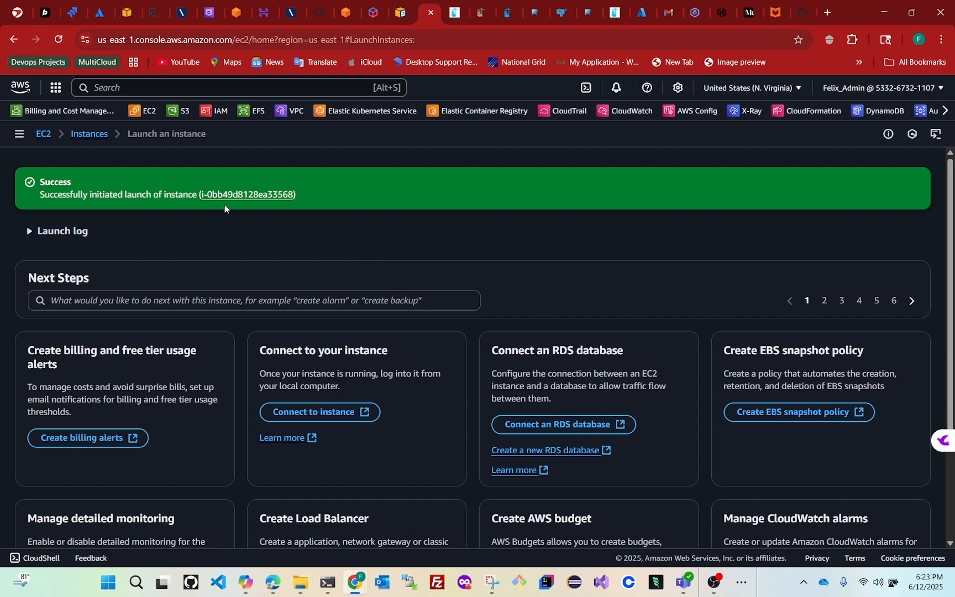
pyautogui.click(239, 195)
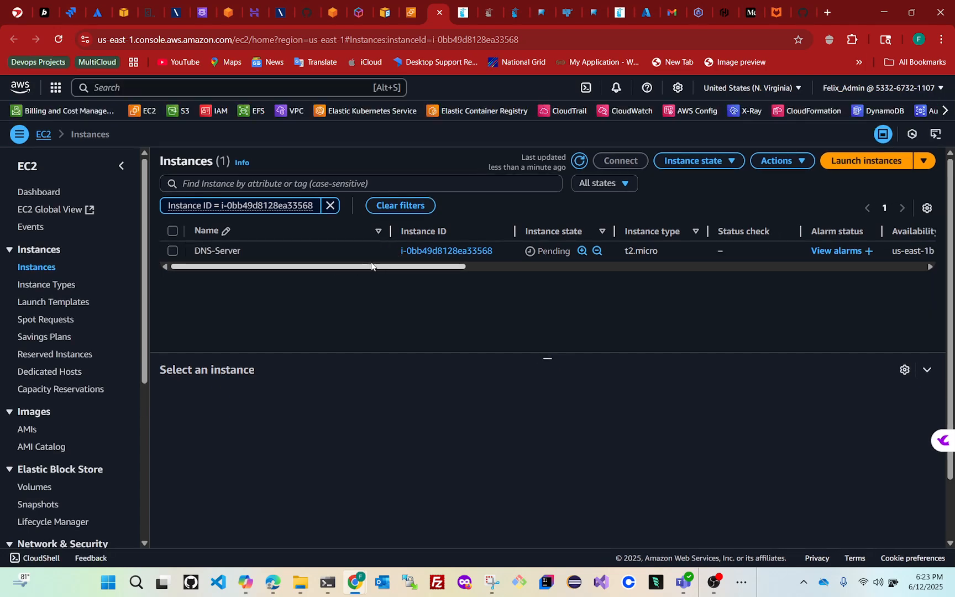
# Look up the DNS-Server instance's public IPv4 address and refresh the instance list to check its state
pyautogui.moveTo(370, 266); pyautogui.dragTo(473, 254)
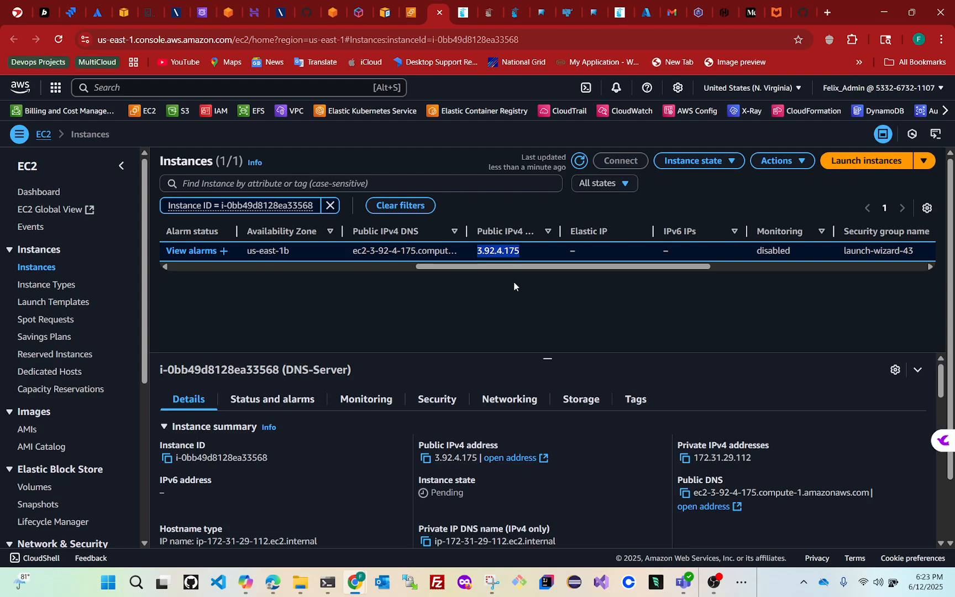
pyautogui.moveTo(467, 265); pyautogui.dragTo(217, 296)
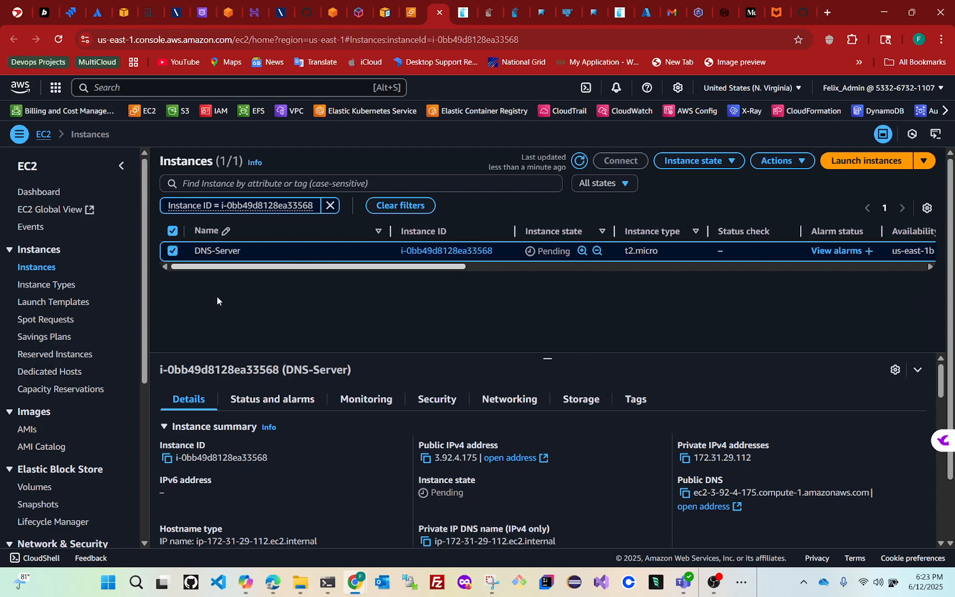
pyautogui.click(579, 161)
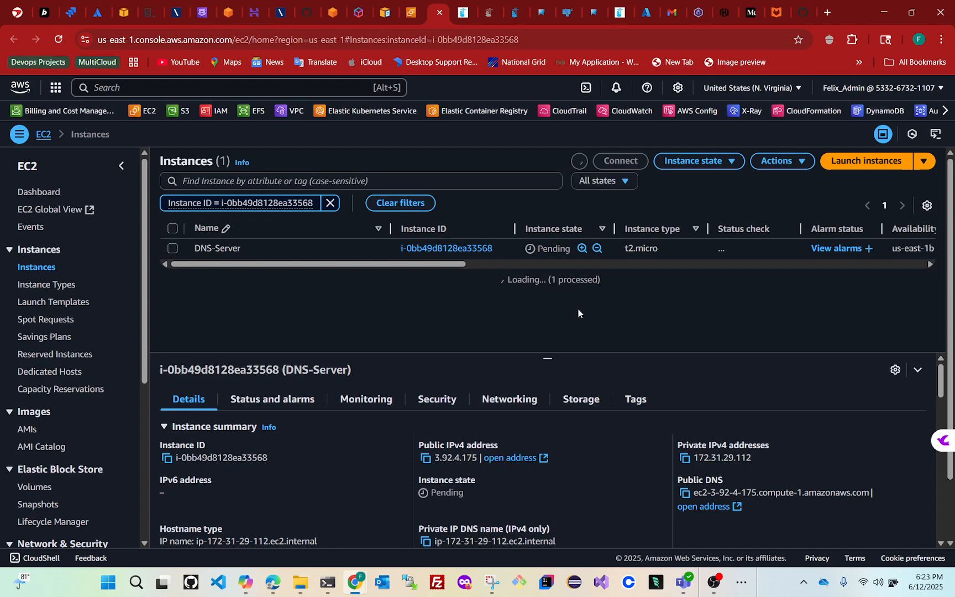
# Switch to the terminal, maximize it, and open a new Ubuntu session with a cleared screen
pyautogui.moveTo(328, 590)
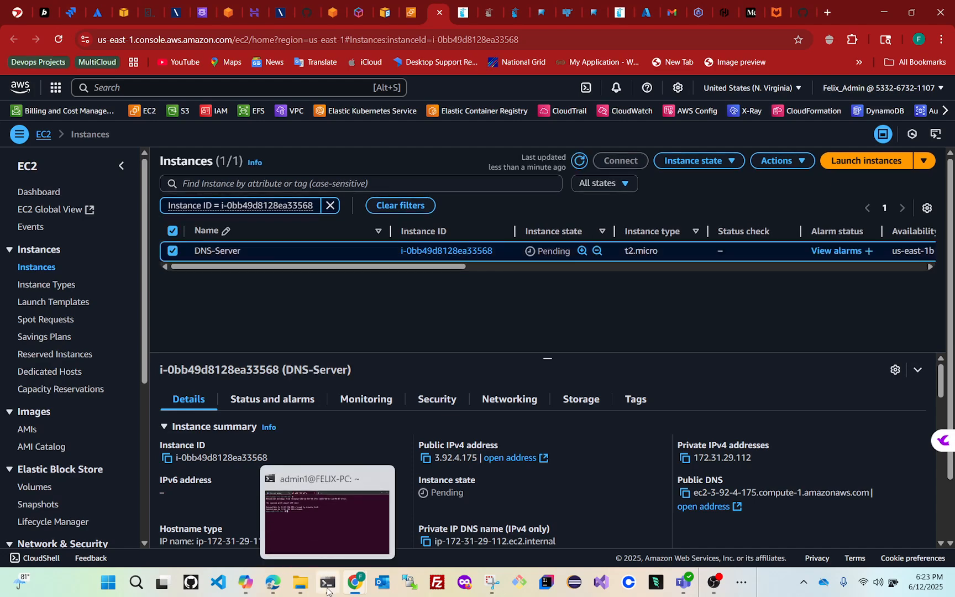
pyautogui.click(335, 515)
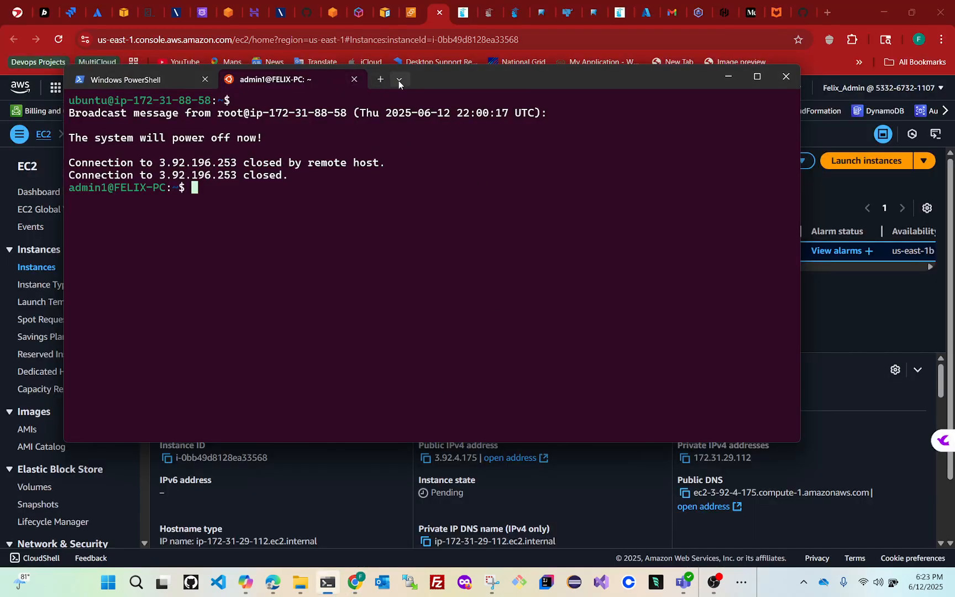
pyautogui.click(756, 77)
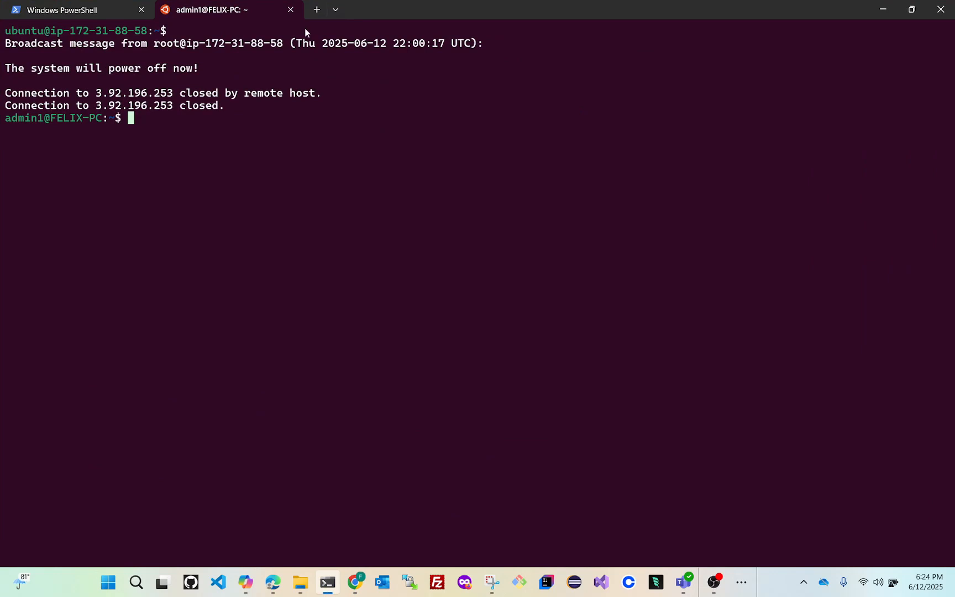
pyautogui.click(335, 9)
pyautogui.click(332, 91)
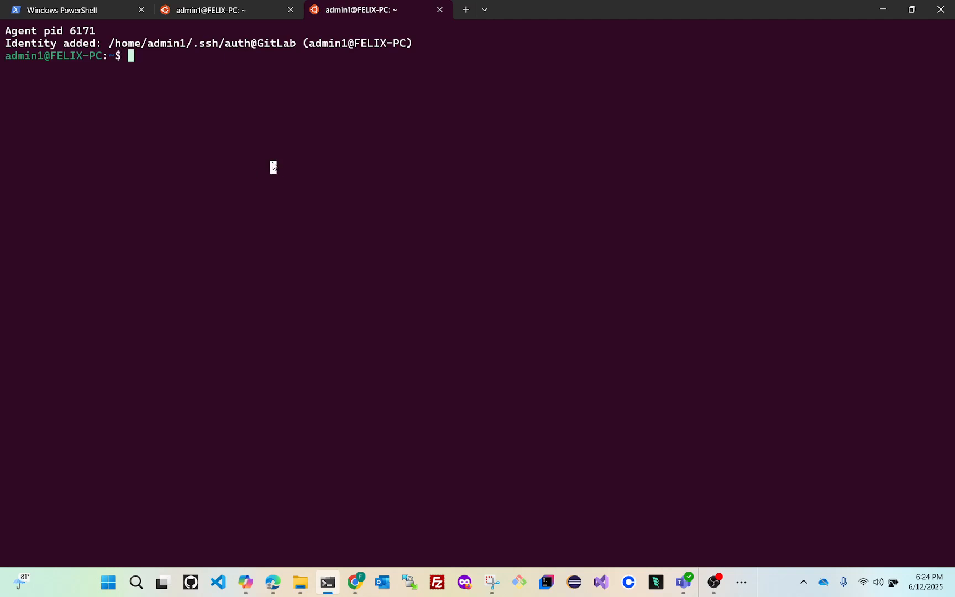
pyautogui.write('clear')
pyautogui.press('Return')
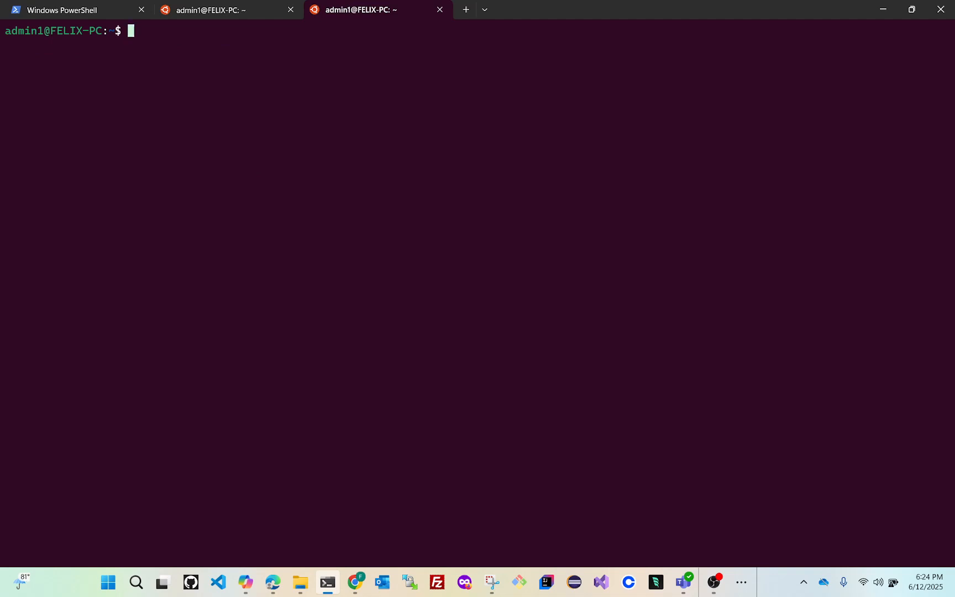
pyautogui.write('ssh -i ~/.ssh/my')
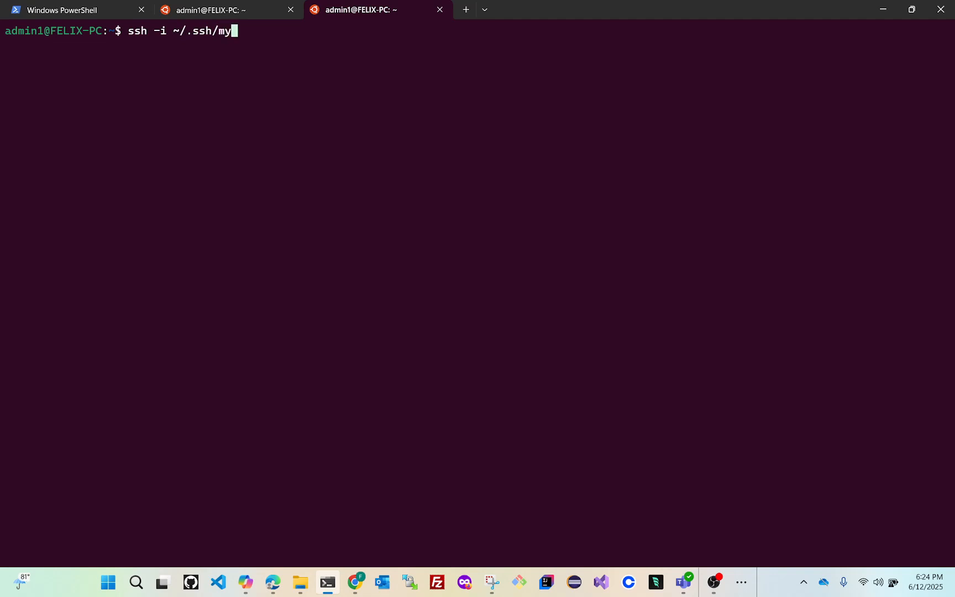
pyautogui.press('Tab')
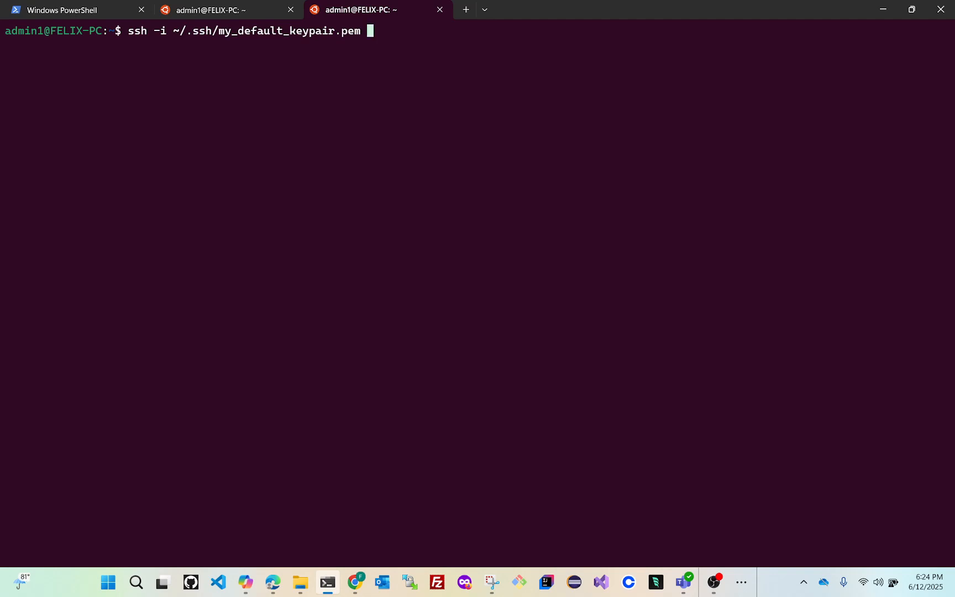
pyautogui.write('ubuntu')
# Switch to the EC2 console, check the connection username for DNS-Server, and open the instance's summary
pyautogui.click(884, 11)
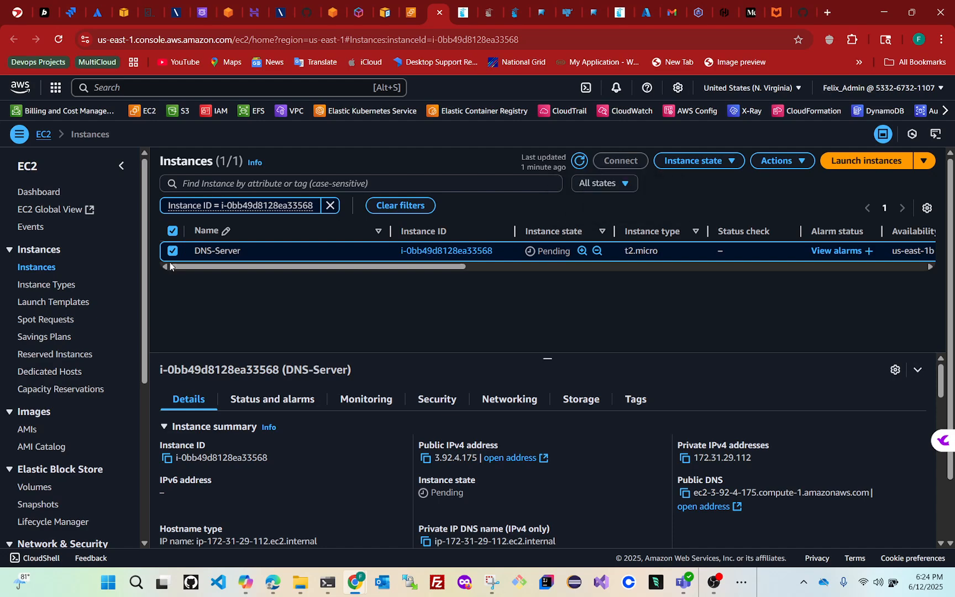
pyautogui.click(576, 162)
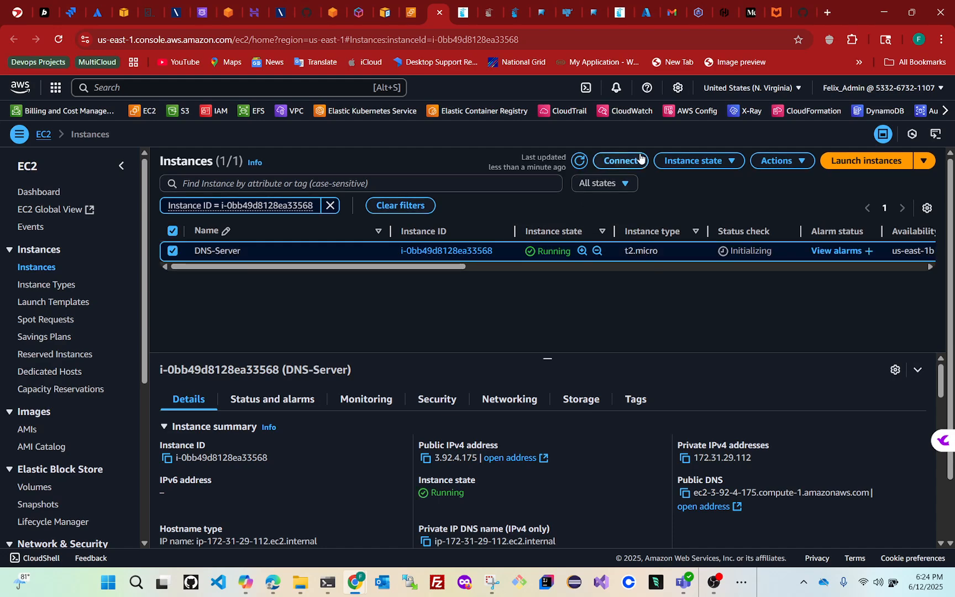
pyautogui.click(623, 161)
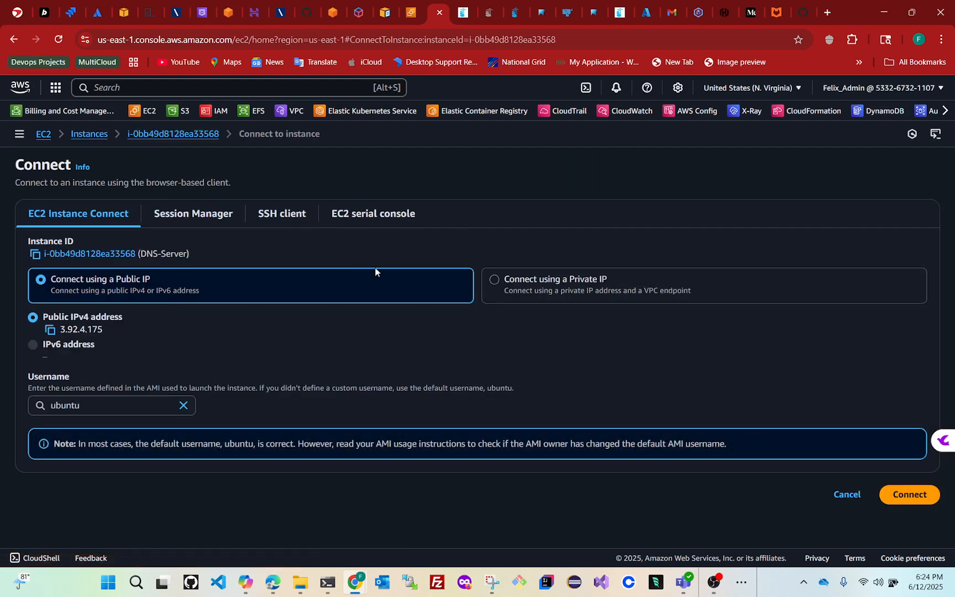
pyautogui.click(103, 403)
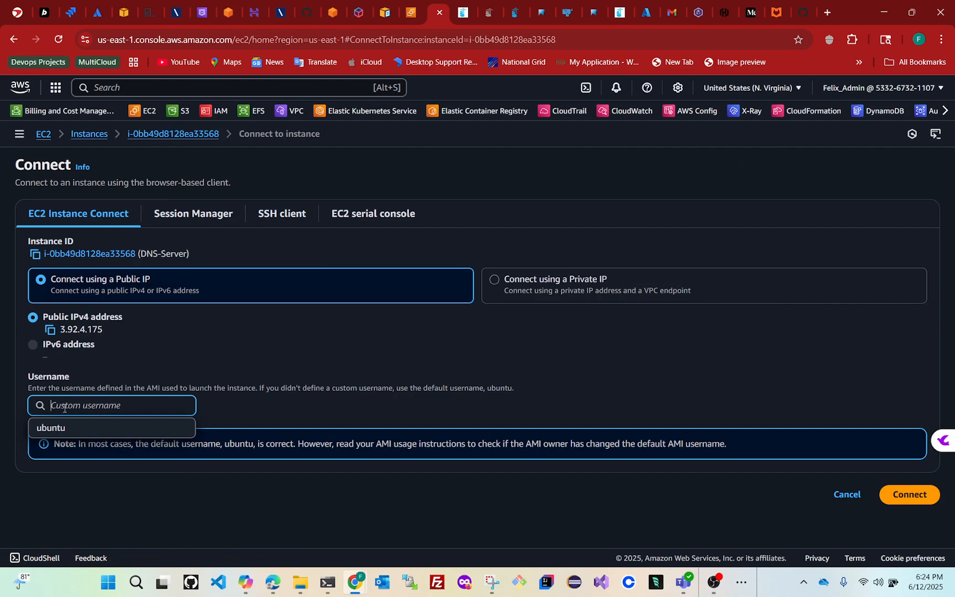
pyautogui.click(51, 427)
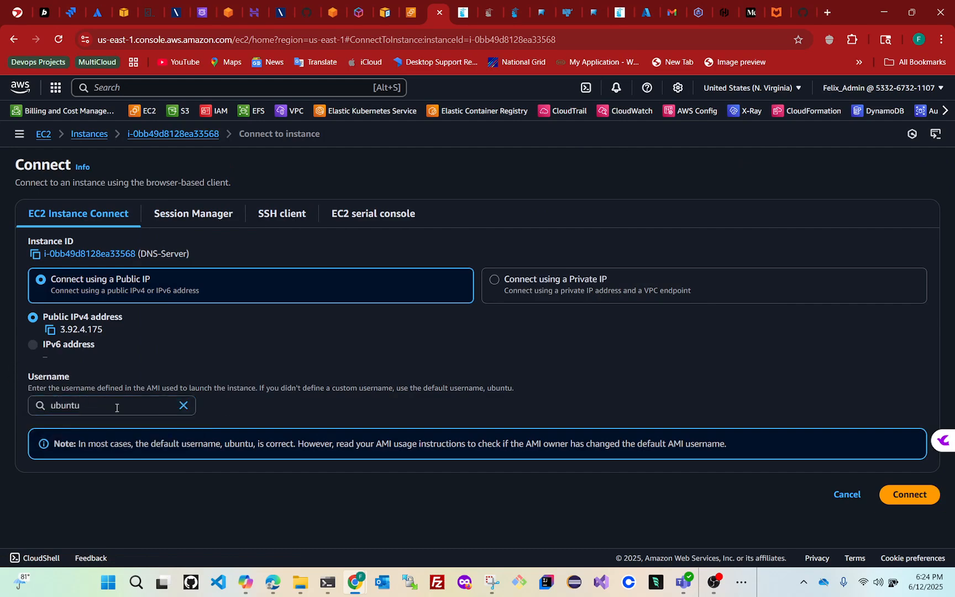
pyautogui.click(173, 135)
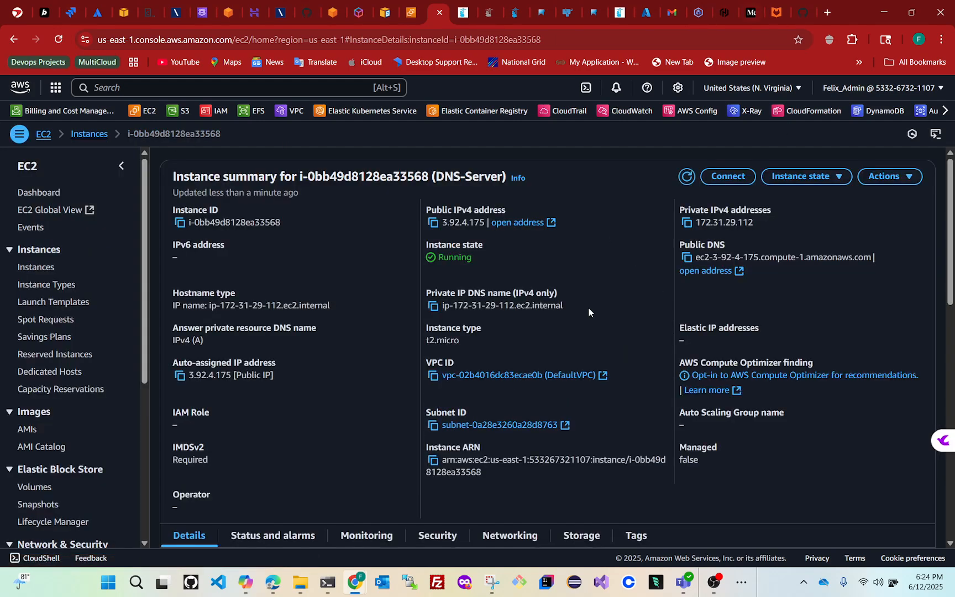
pyautogui.click(328, 582)
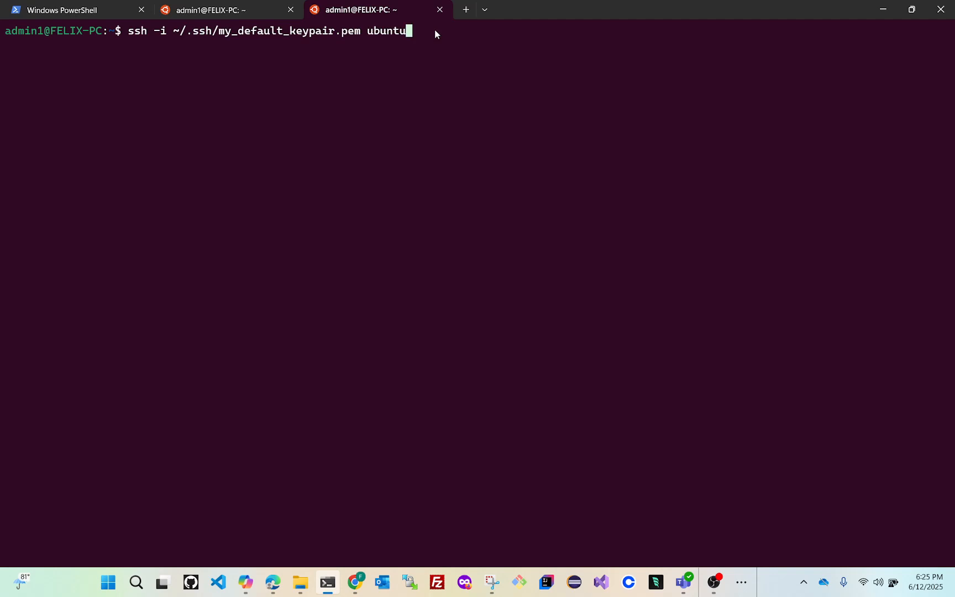
pyautogui.write('@')
pyautogui.write('<!DOCTYPE html> <html lang="en"> <head>   <meta charset="UTF-8">   <title>DNS Welcome</title>   <style>     body {       margin: 0;       height: 100vh;       background: linear-gradient(135deg, #008080, #32CD32); /* Teal to LimeGreen */       display: flex;       justify-content: center;       align-items: center;       font-family: \'Segoe UI\', Tahoma, Geneva, Verdana, sans-serif;     }     h1 {       color: white;       font-size: 2.5em;       font-weight: 900;       text-align: center;       text-shadow: 2px 2px 6px rgba(0,0,0,0.5);       padding: 20px;     }   </style> </head> <body>   <h1>Welcome to DNS A-RECORD &amp; CNAME-RECORD</h1> </body> </html>')
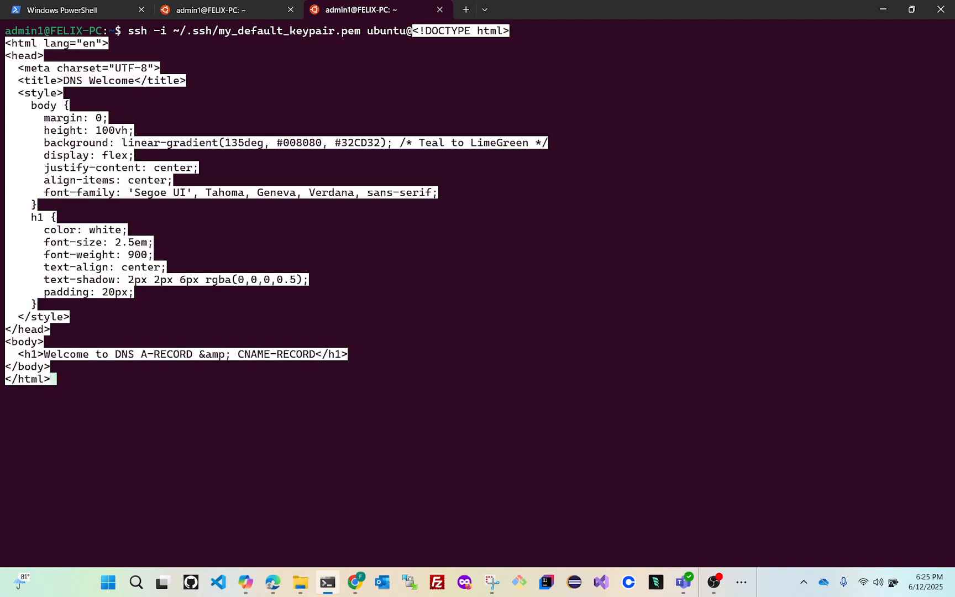
pyautogui.hotkey('ctrl', 'u')
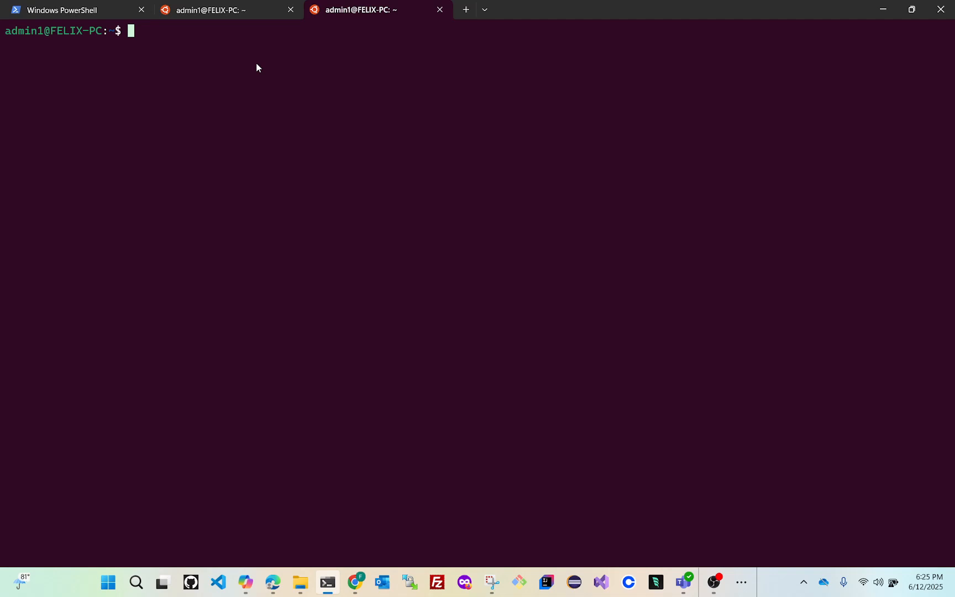
# Enter the terminal command ssh -i ~/.ssh/my_default_keypair.pem ubuntu@ without the host address
pyautogui.write('ssh -i ~/.ss')
pyautogui.press('Tab')
pyautogui.write('my')
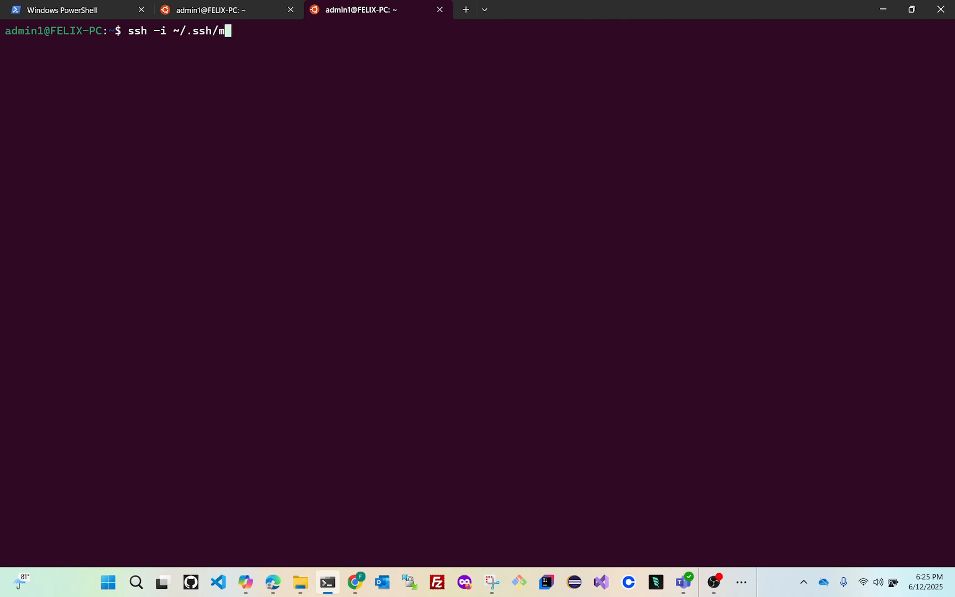
pyautogui.press('Tab')
pyautogui.write('u')
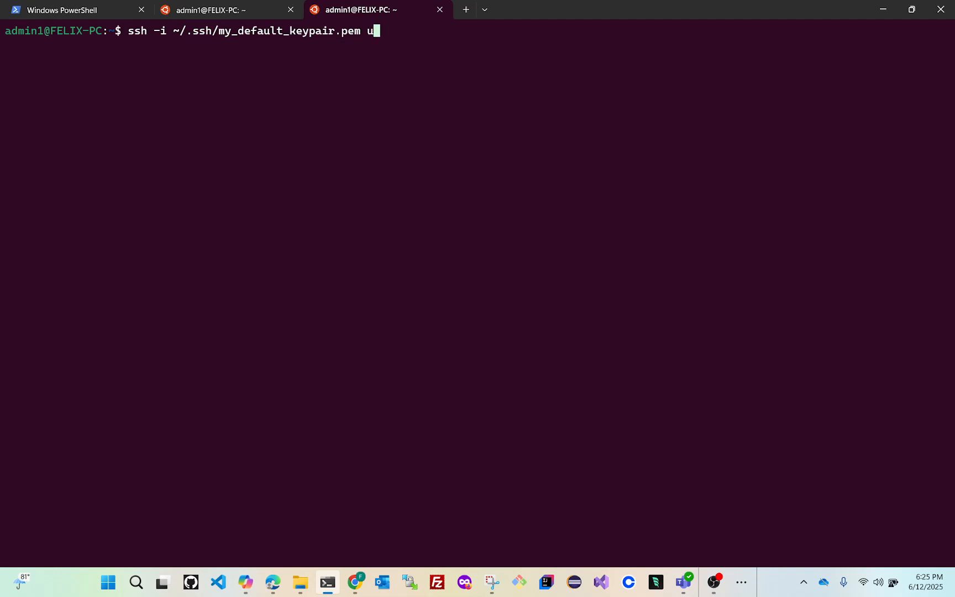
pyautogui.write('buntu@')
# Copy DNS-Server's public IPv4 address from the EC2 console, run the SSH command with it, and accept the host key with yes
pyautogui.click(875, 13)
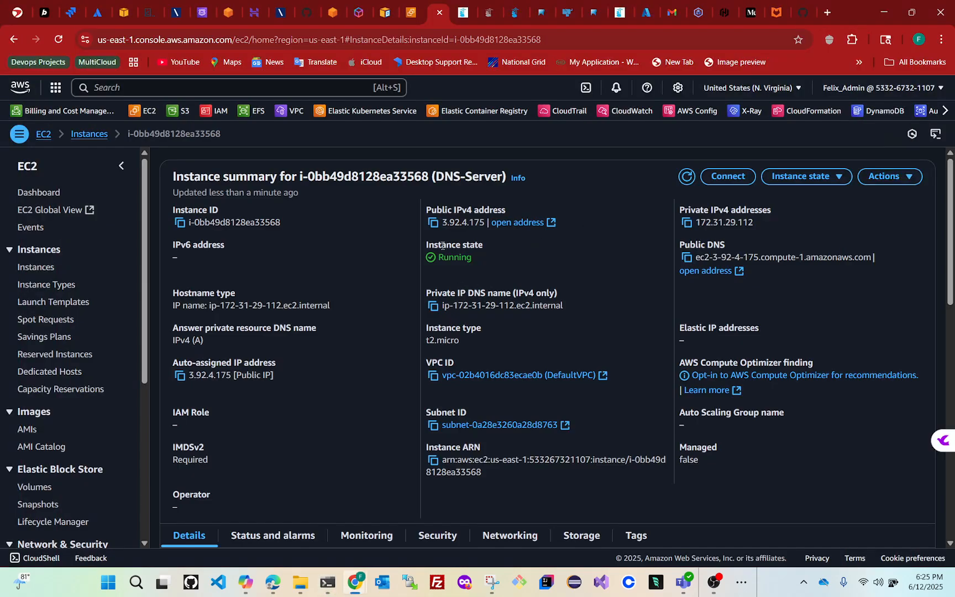
pyautogui.click(433, 224)
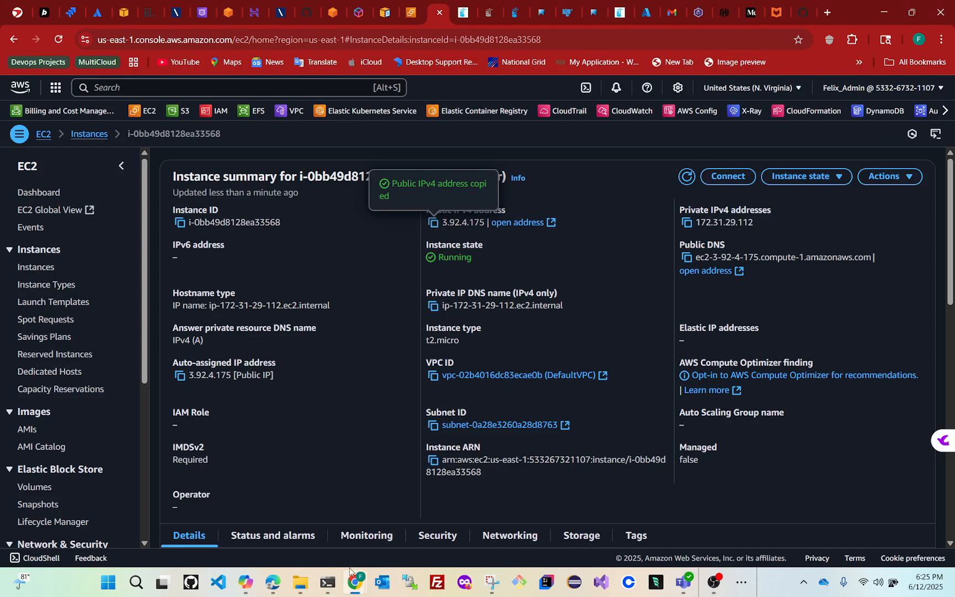
pyautogui.click(328, 583)
pyautogui.hotkey('ctrl', 'v')
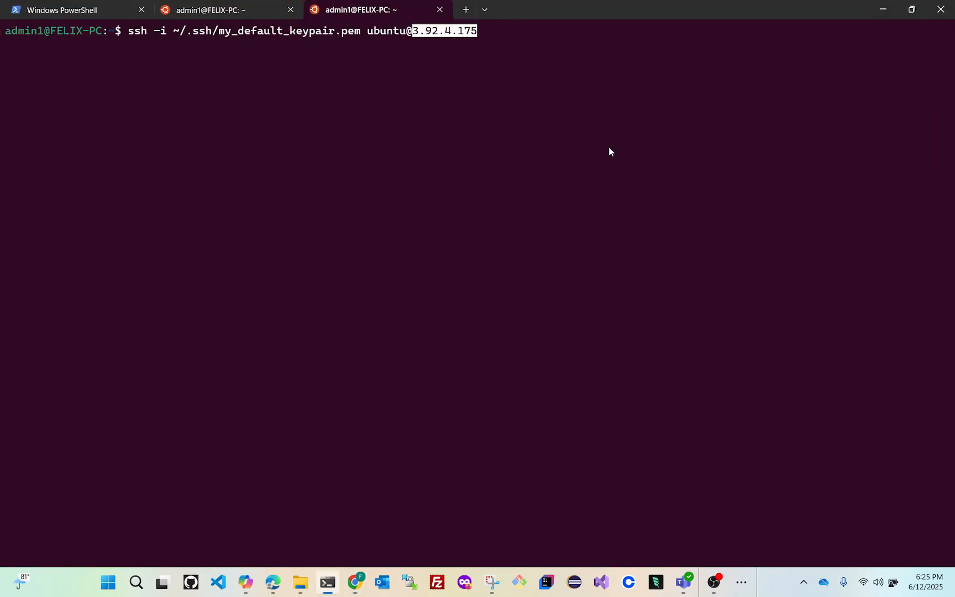
pyautogui.press('Return')
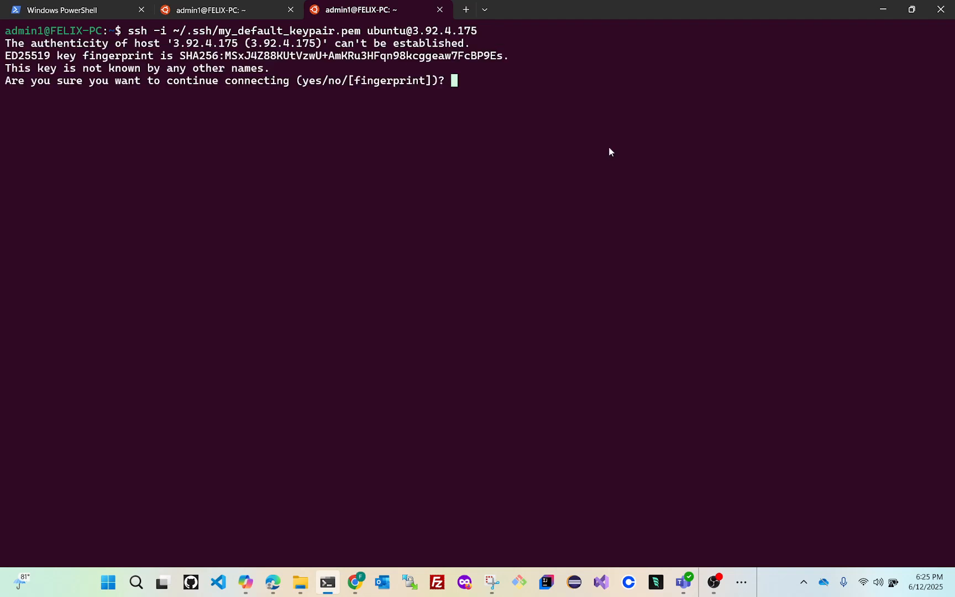
pyautogui.write('yes')
pyautogui.press('Return')
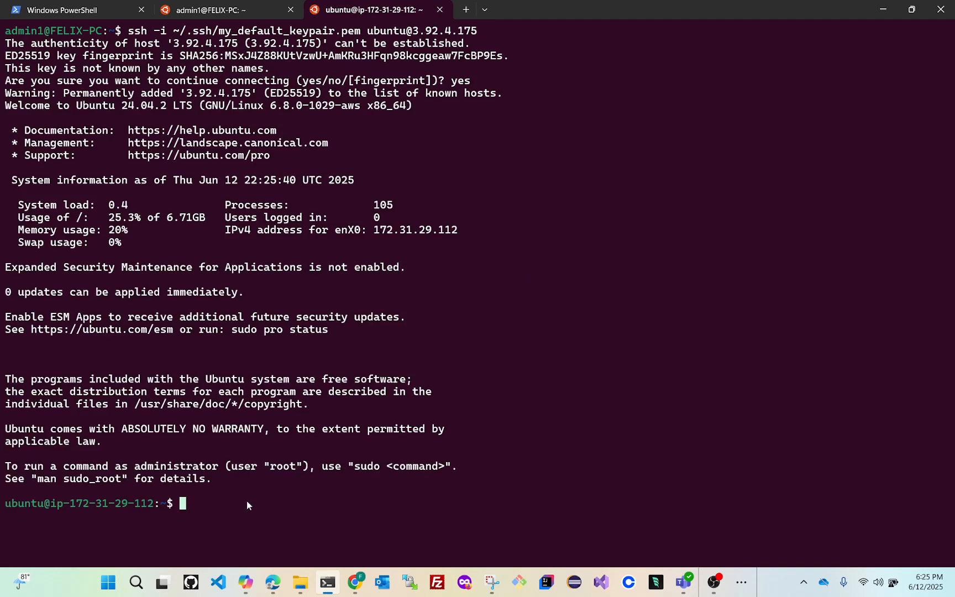
# Clear the terminal and refresh the server's package lists with sudo apt update
pyautogui.write('clear')
pyautogui.press('Return')
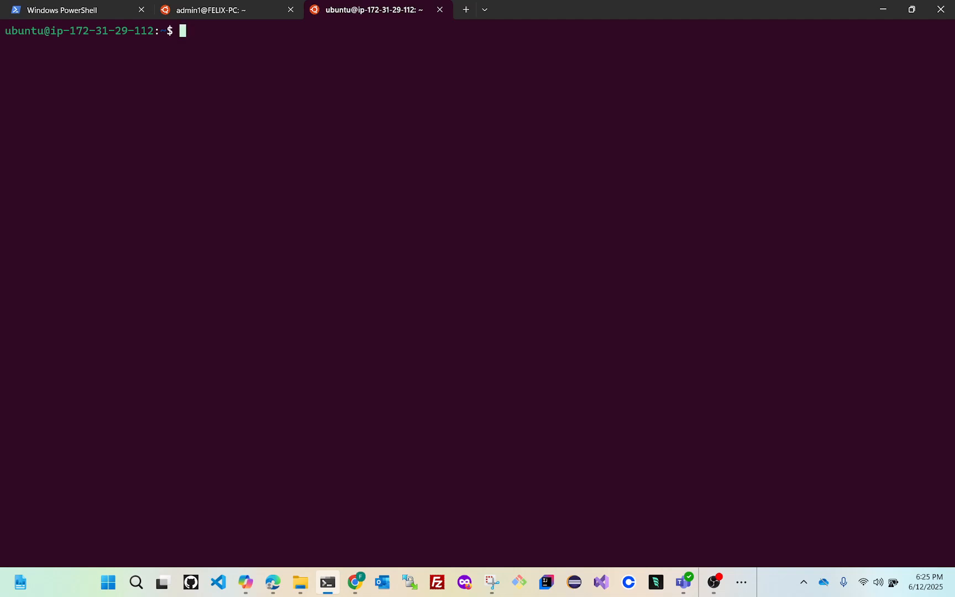
pyautogui.write('sudo')
pyautogui.hotkey('ctrl', '+')
pyautogui.hotkey('ctrl', '+')
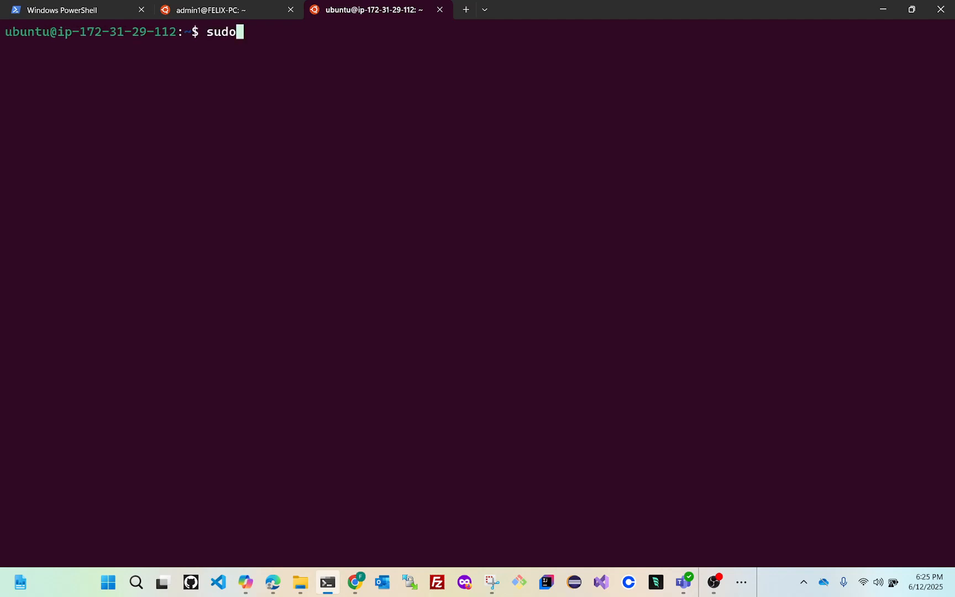
pyautogui.write('apt update')
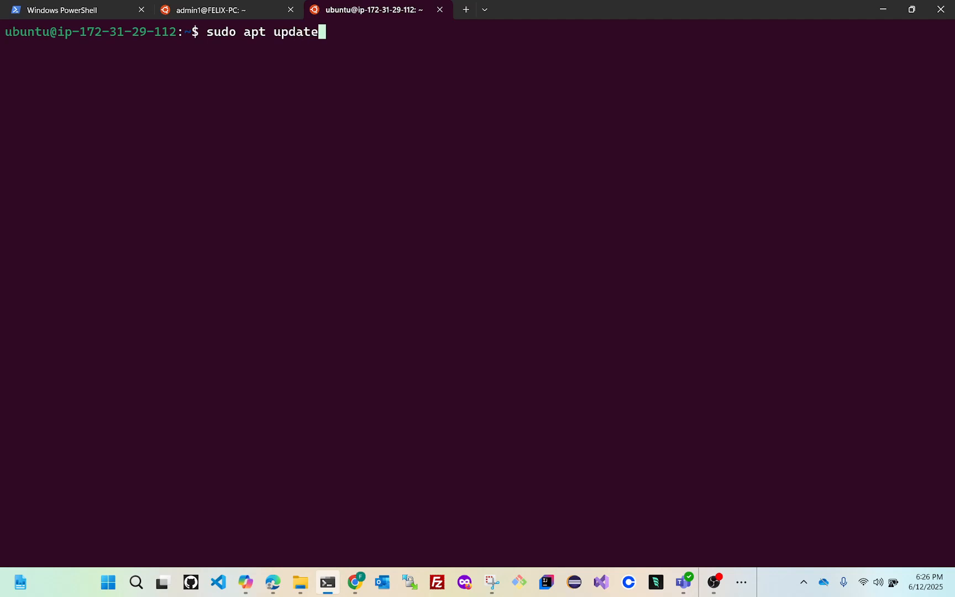
pyautogui.press('Return')
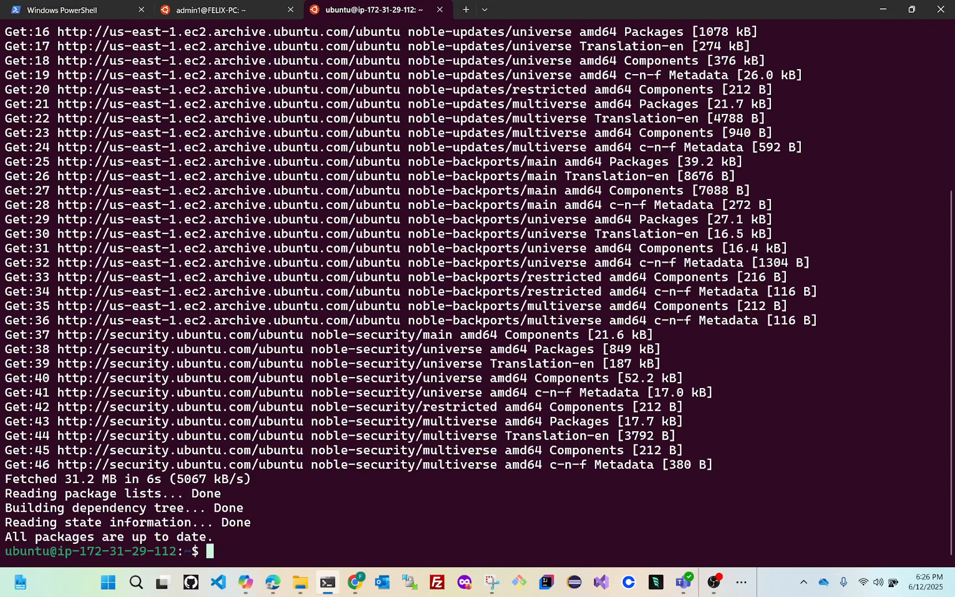
# Clear the terminal and enter the command sudo apt install apache2 -y without running it
pyautogui.write('clear')
pyautogui.press('Return')
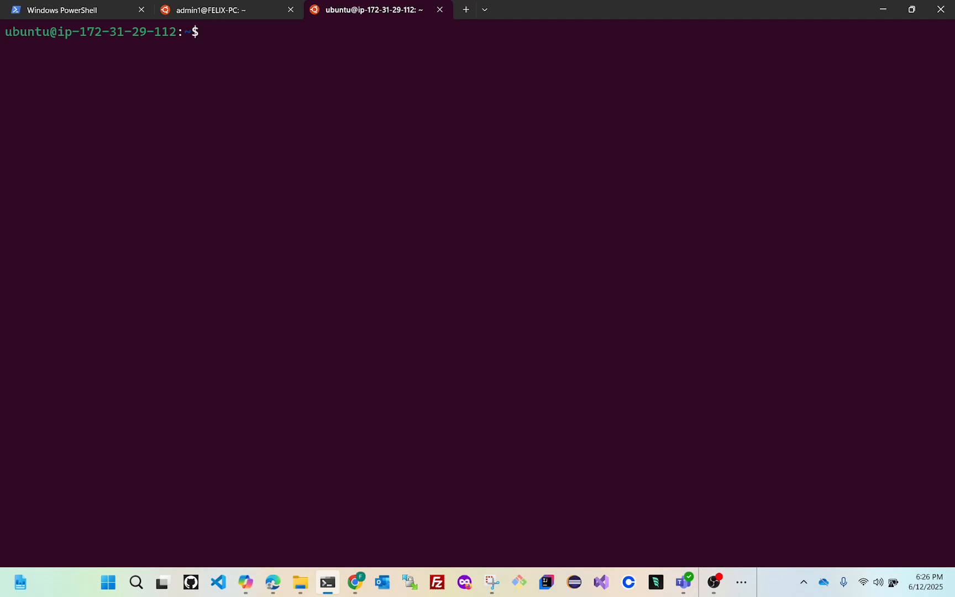
pyautogui.write('sudo apt inst')
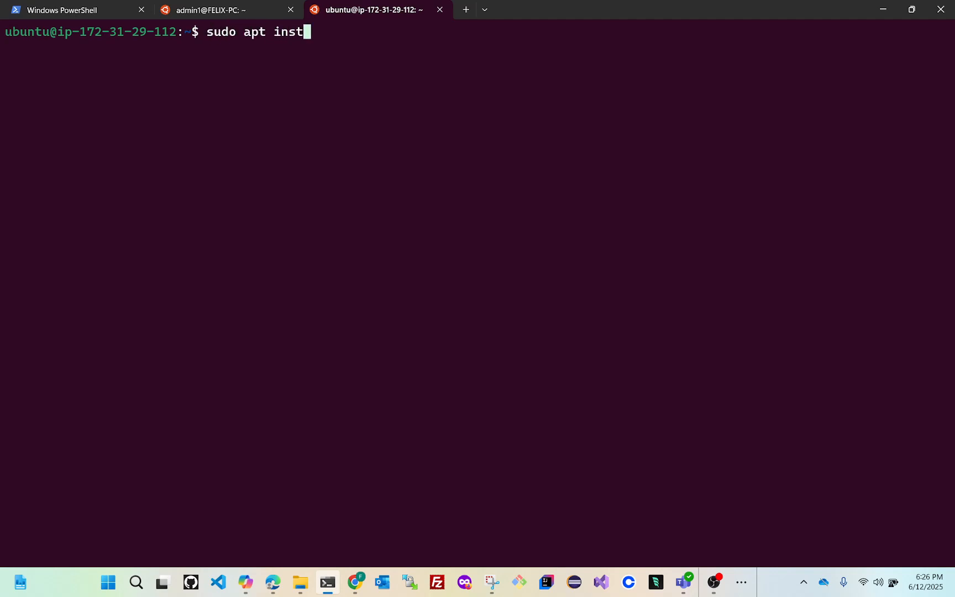
pyautogui.write('all apache')
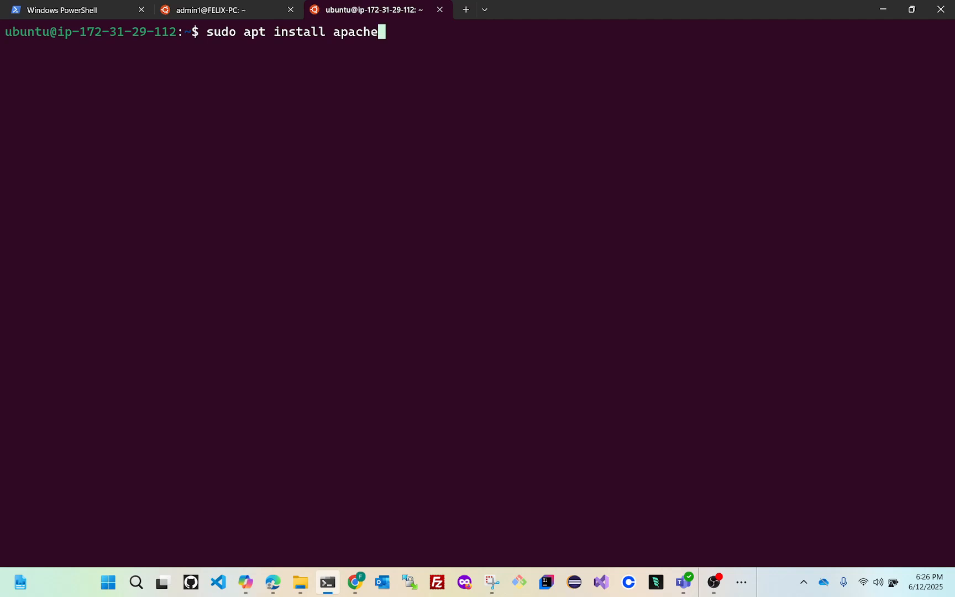
pyautogui.write('2 -y')
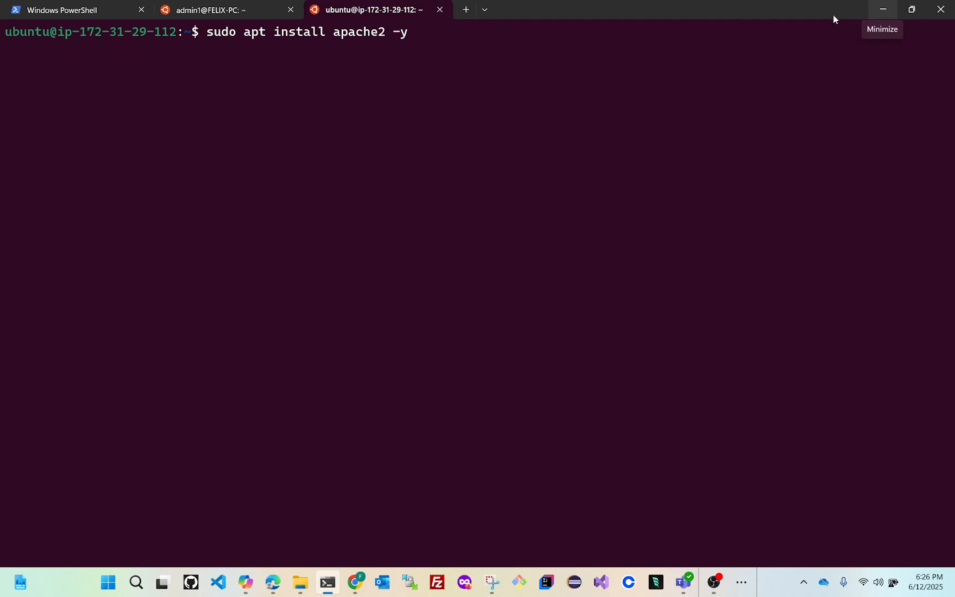
# Switch to the Eraser whiteboard and handwrite an underlined Webserver heading on empty canvas below the CName Record notes
pyautogui.click(274, 583)
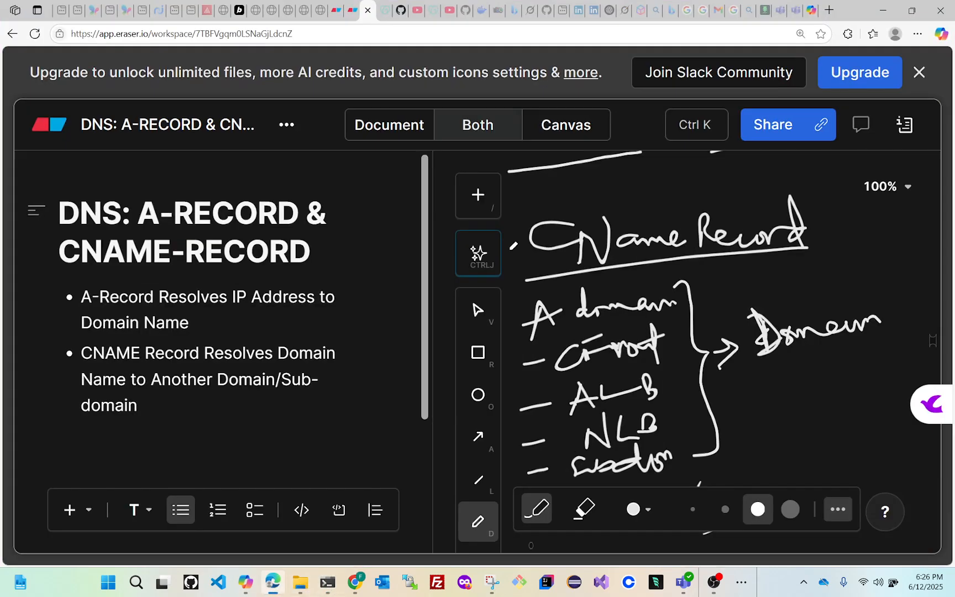
pyautogui.scroll(-5, 641, 278)
pyautogui.scroll(-2, 620, 275)
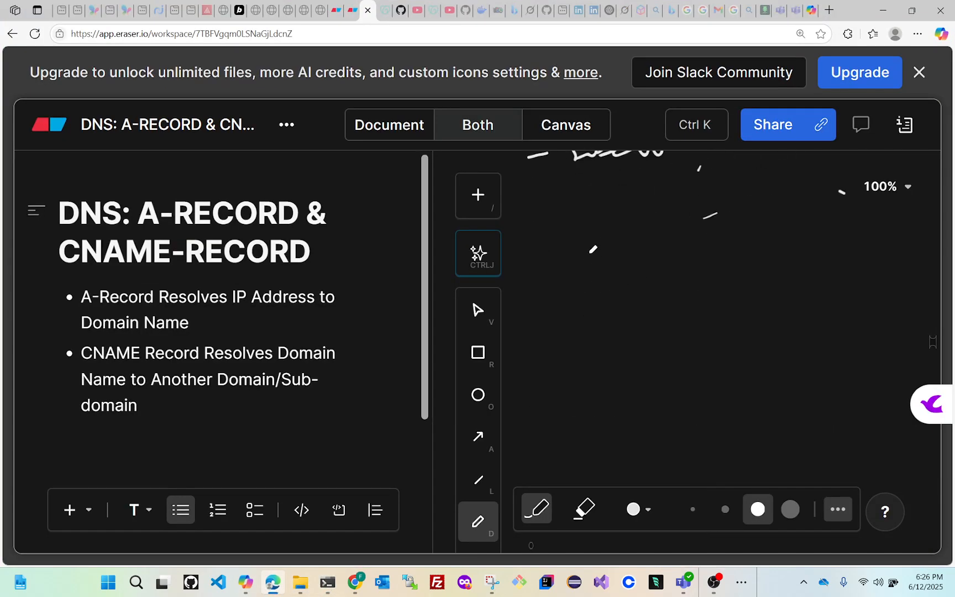
pyautogui.moveTo(591, 251)
pyautogui.mouseDown()
pyautogui.moveTo(641, 265)
pyautogui.moveTo(684, 244)
pyautogui.moveTo(719, 260)
pyautogui.moveTo(769, 250)
pyautogui.mouseUp()
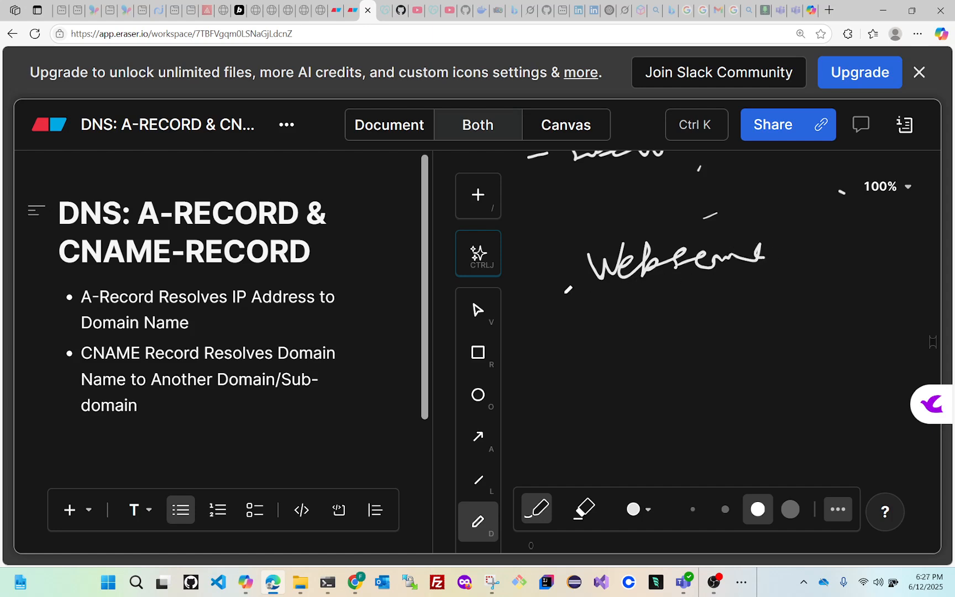
pyautogui.moveTo(564, 294); pyautogui.dragTo(792, 269)
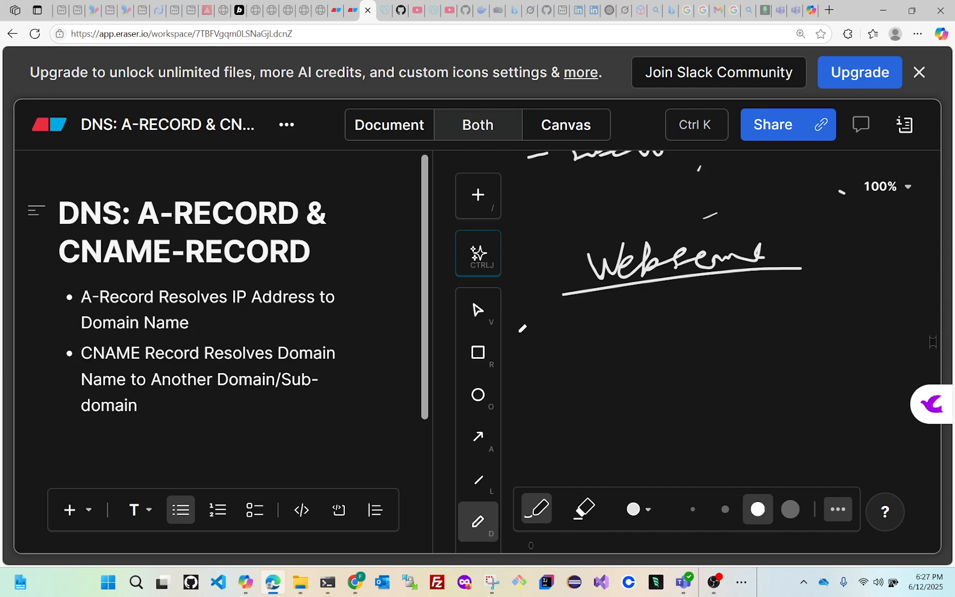
# Handwrite the package names under the Webserver heading: apache2 for Ubuntu and httpd for AL2
pyautogui.moveTo(519, 331)
pyautogui.mouseDown()
pyautogui.moveTo(590, 326)
pyautogui.moveTo(584, 340)
pyautogui.mouseUp()
pyautogui.moveTo(619, 310); pyautogui.dragTo(605, 347)
pyautogui.moveTo(672, 303)
pyautogui.mouseDown()
pyautogui.moveTo(666, 323)
pyautogui.moveTo(691, 334)
pyautogui.moveTo(709, 302)
pyautogui.moveTo(770, 310)
pyautogui.moveTo(783, 293)
pyautogui.moveTo(791, 317)
pyautogui.mouseUp()
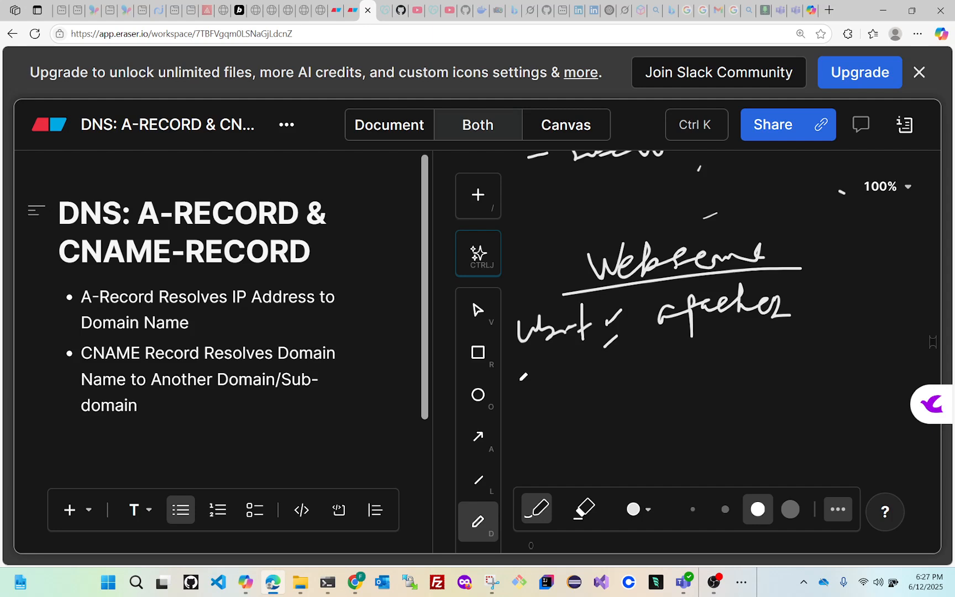
pyautogui.moveTo(520, 383); pyautogui.dragTo(565, 381)
pyautogui.moveTo(568, 377); pyautogui.dragTo(580, 390)
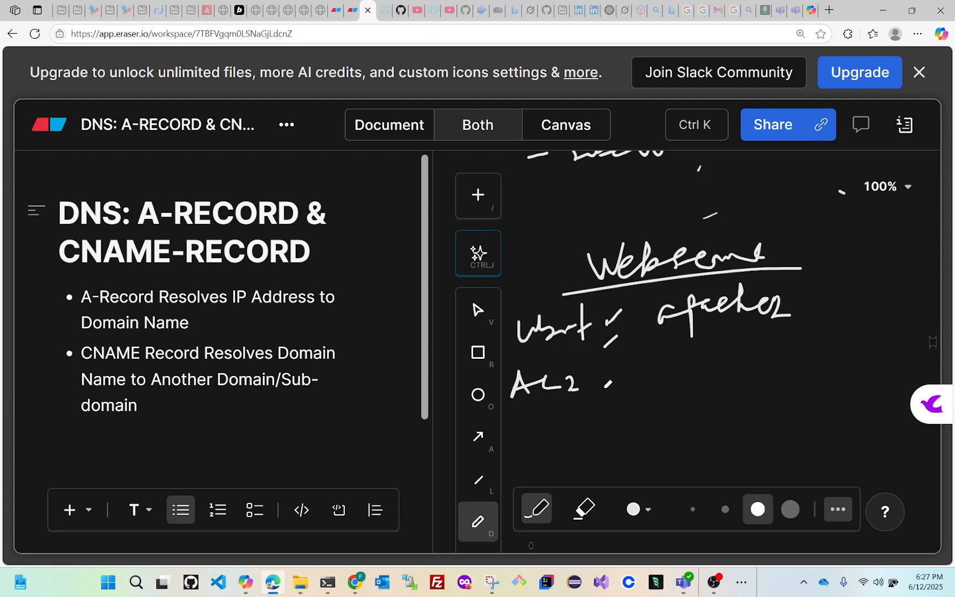
pyautogui.moveTo(596, 376)
pyautogui.mouseDown()
pyautogui.moveTo(664, 380)
pyautogui.moveTo(671, 366)
pyautogui.moveTo(675, 379)
pyautogui.mouseUp()
pyautogui.moveTo(671, 366)
pyautogui.mouseDown()
pyautogui.moveTo(685, 364)
pyautogui.moveTo(688, 394)
pyautogui.mouseUp()
pyautogui.moveTo(684, 366)
pyautogui.mouseDown()
pyautogui.moveTo(691, 359)
pyautogui.moveTo(702, 377)
pyautogui.moveTo(713, 373)
pyautogui.mouseUp()
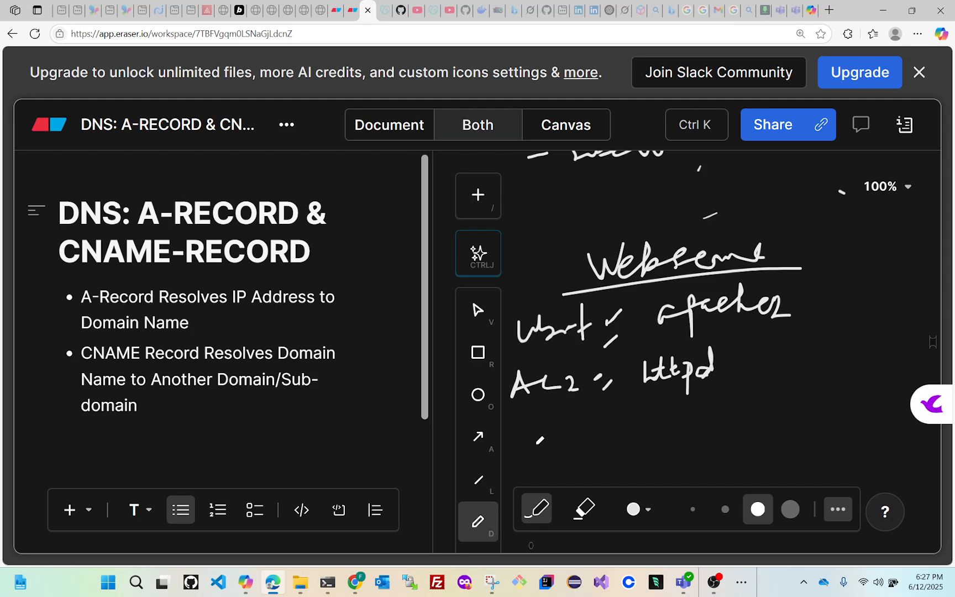
# Handwrite a Nginx line below the AL2 entry, followed by a dash and a reverse proxy note
pyautogui.moveTo(555, 449); pyautogui.dragTo(577, 394)
pyautogui.moveTo(592, 423)
pyautogui.mouseDown()
pyautogui.moveTo(596, 464)
pyautogui.moveTo(611, 424)
pyautogui.moveTo(635, 419)
pyautogui.moveTo(627, 441)
pyautogui.moveTo(689, 425)
pyautogui.mouseUp()
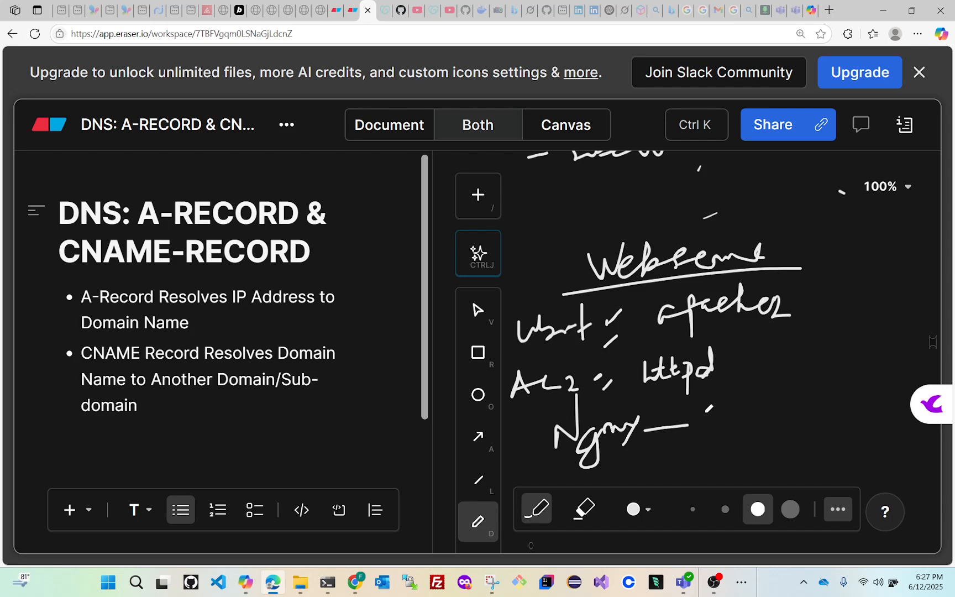
pyautogui.moveTo(708, 410)
pyautogui.mouseDown()
pyautogui.moveTo(704, 436)
pyautogui.moveTo(743, 419)
pyautogui.moveTo(758, 422)
pyautogui.moveTo(775, 445)
pyautogui.mouseUp()
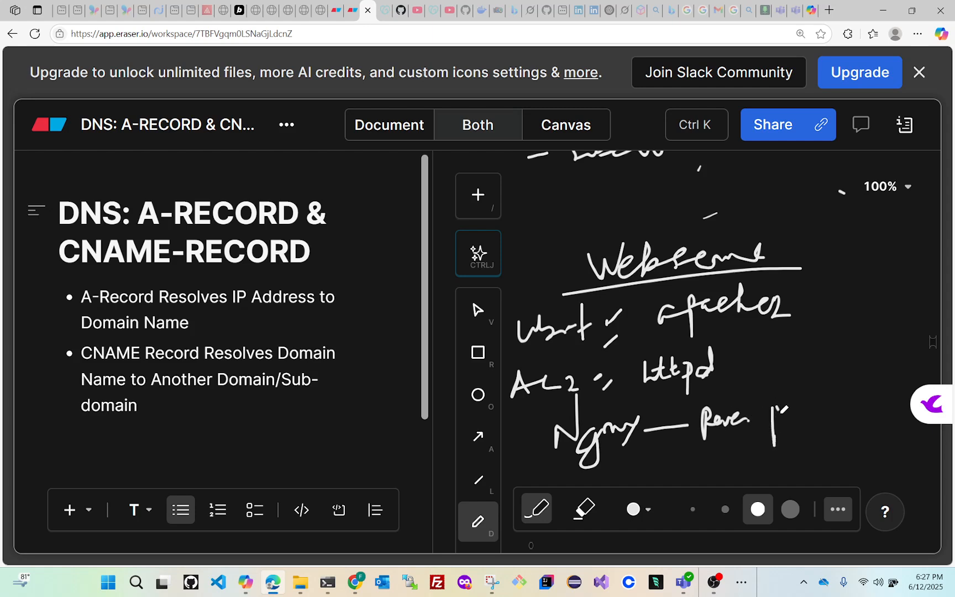
pyautogui.moveTo(775, 408); pyautogui.dragTo(817, 415)
pyautogui.moveTo(827, 416)
pyautogui.mouseDown()
pyautogui.moveTo(841, 413)
pyautogui.moveTo(855, 436)
pyautogui.moveTo(861, 408)
pyautogui.mouseUp()
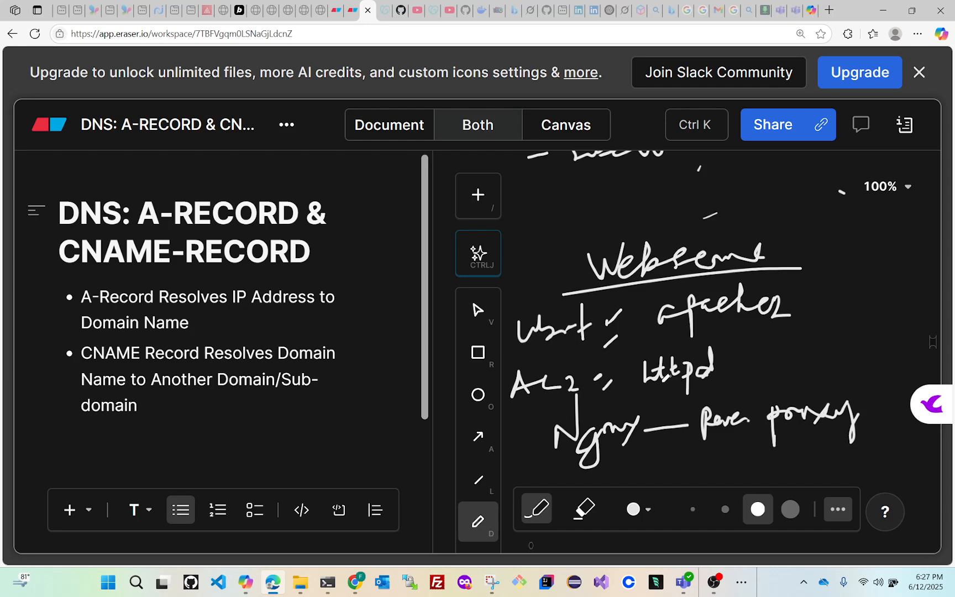
# Return to the terminal and run the prepared sudo apt install apache2 -y command
pyautogui.click(883, 12)
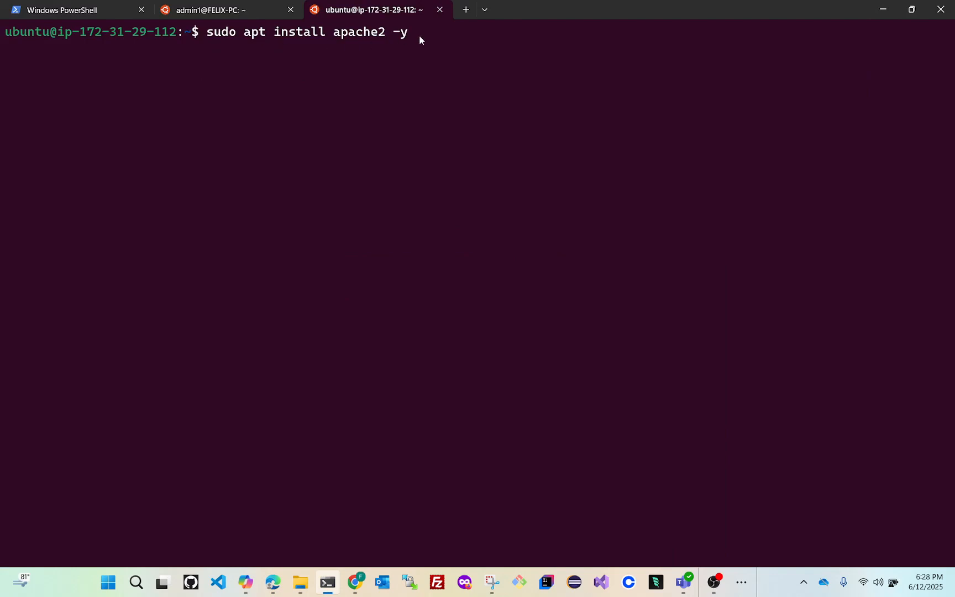
pyautogui.press('Return')
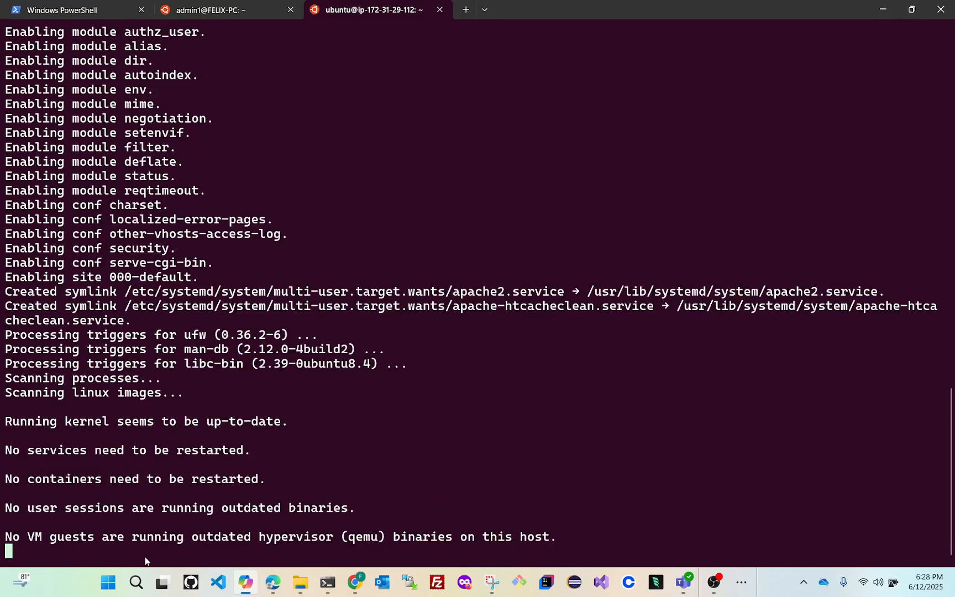
pyautogui.click(249, 545)
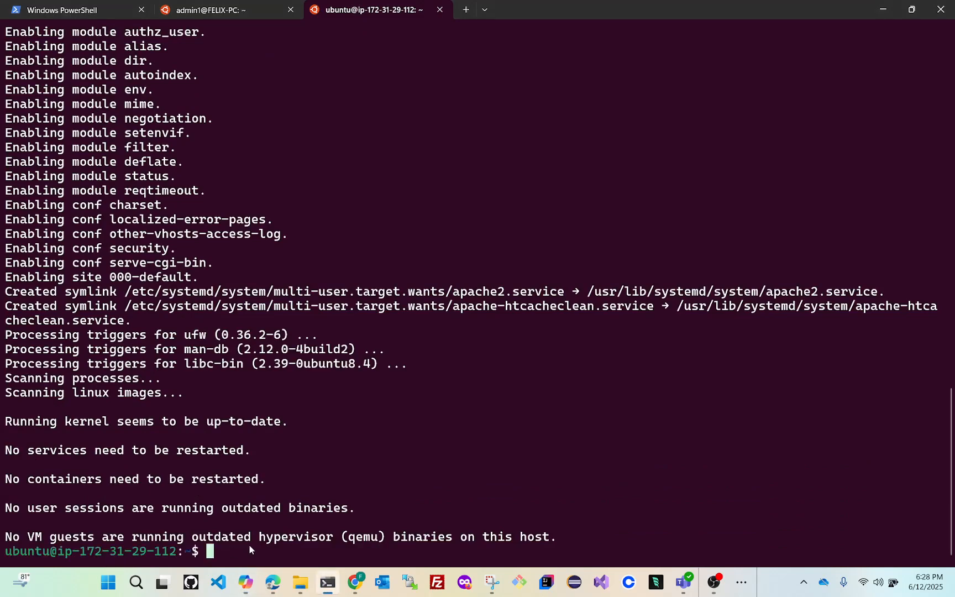
# Clear the terminal and check the Apache service with systemctl status apache2
pyautogui.write('clear')
pyautogui.press('Return')
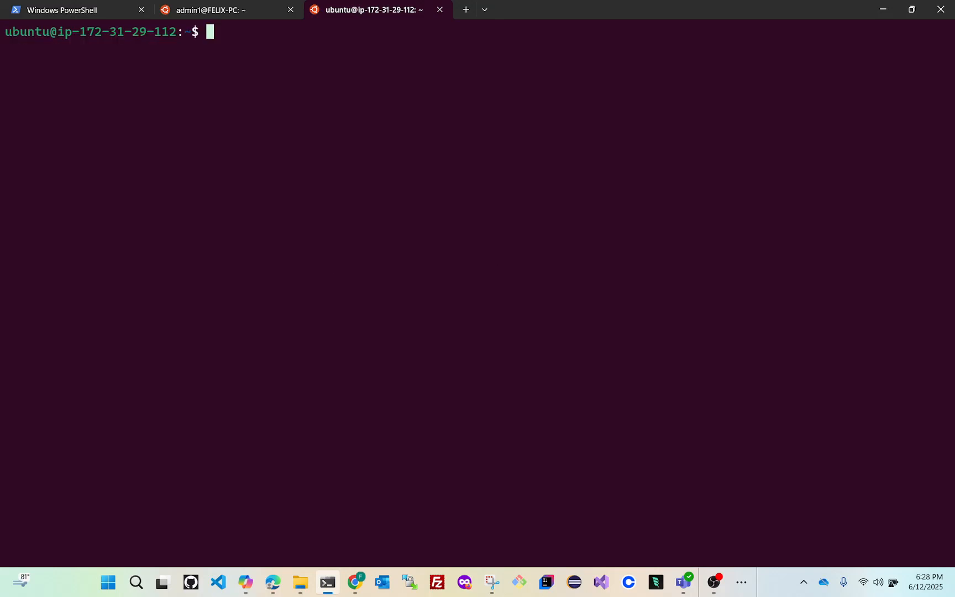
pyautogui.write('systemctl sta')
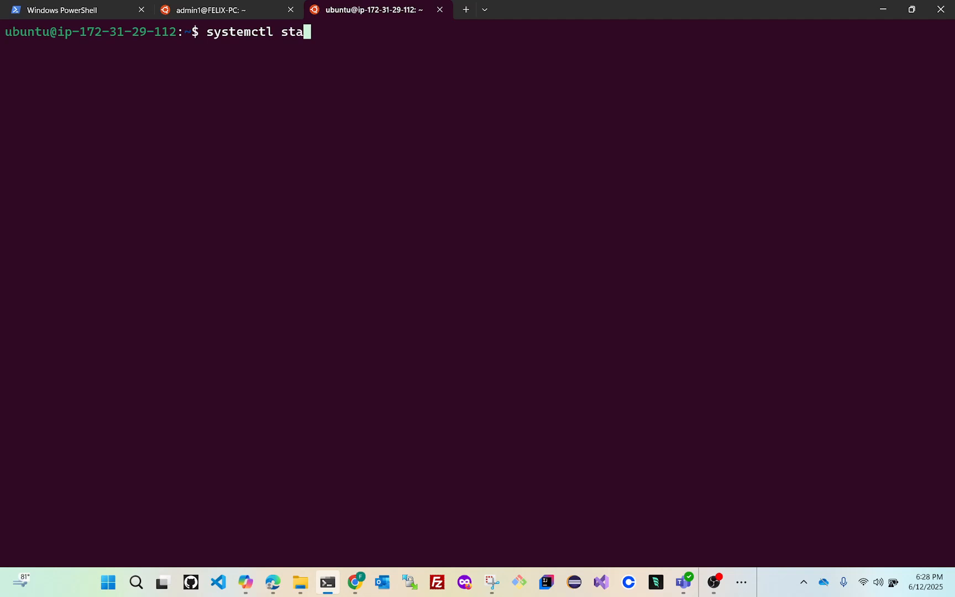
pyautogui.write('tus apache2')
pyautogui.press('Return')
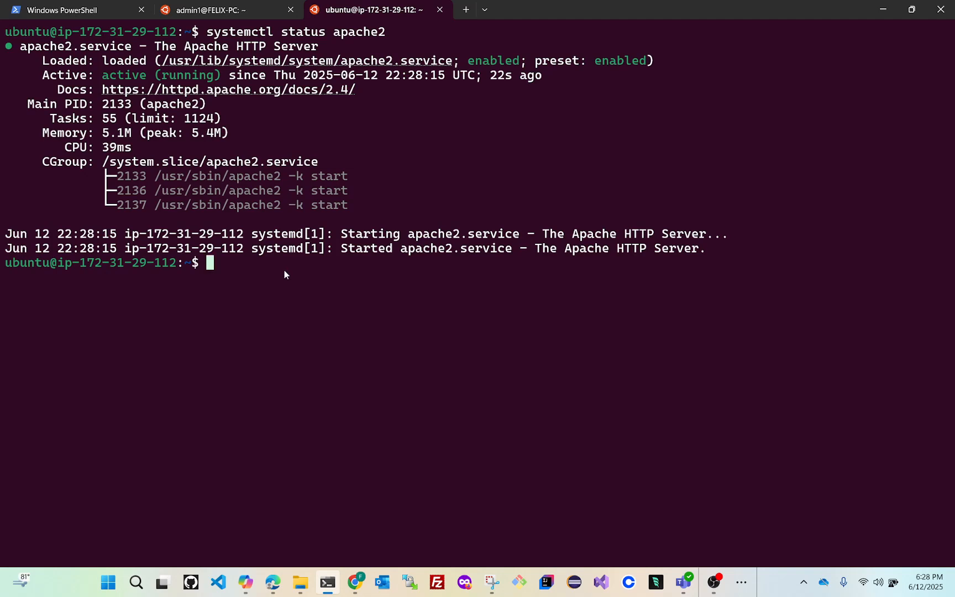
# Try to enable the Apache service with systemctl enable apache2 without sudo, and cancel the authentication request
pyautogui.press('Up')
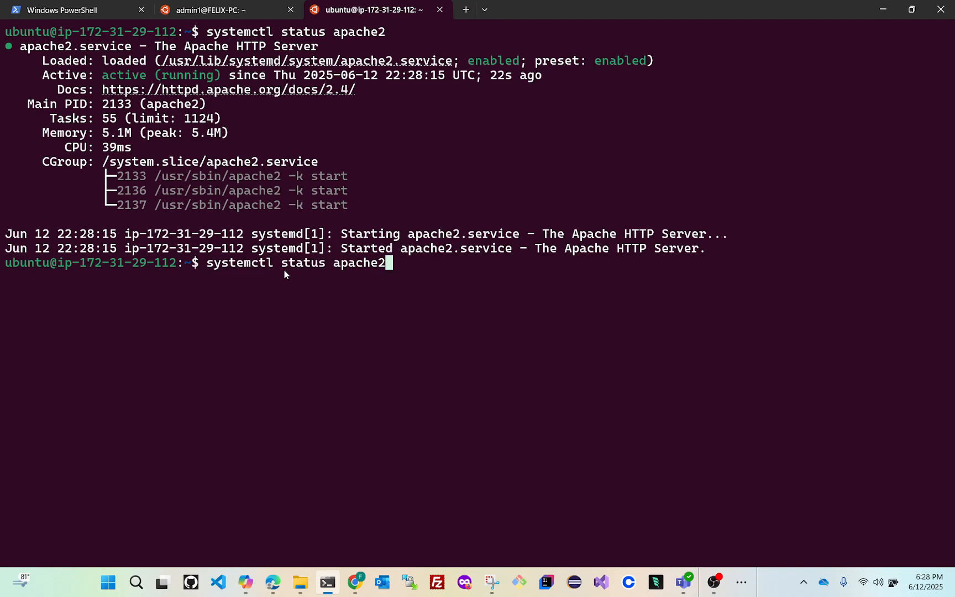
pyautogui.press('Left')
pyautogui.press('Left')
pyautogui.press('Left')
pyautogui.press('Left')
pyautogui.press('Left')
pyautogui.press('Left')
pyautogui.press('Left')
pyautogui.press('BackSpace')
pyautogui.press('BackSpace')
pyautogui.press('BackSpace')
pyautogui.press('BackSpace')
pyautogui.press('BackSpace')
pyautogui.press('BackSpace')
pyautogui.press('BackSpace')
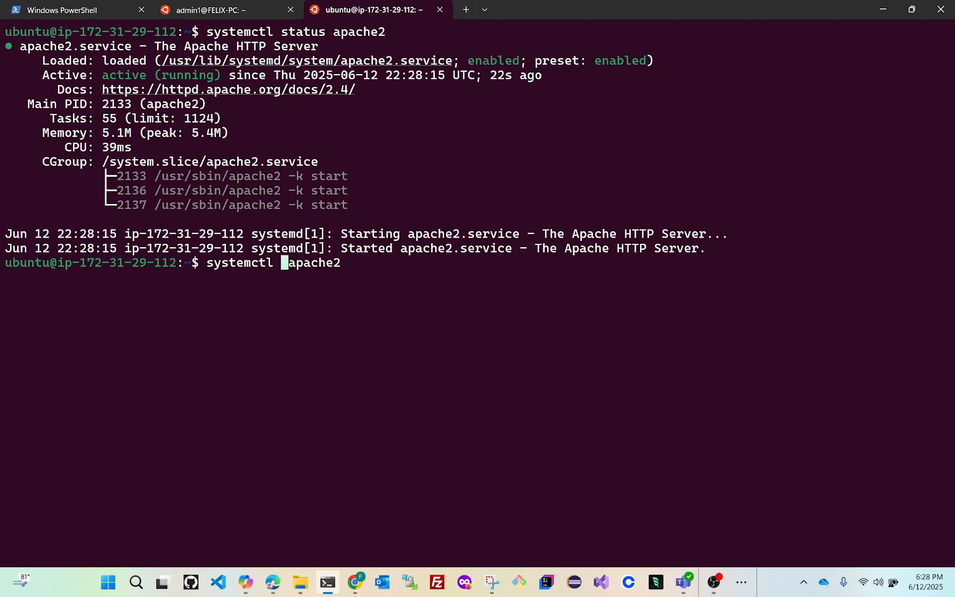
pyautogui.write('enable')
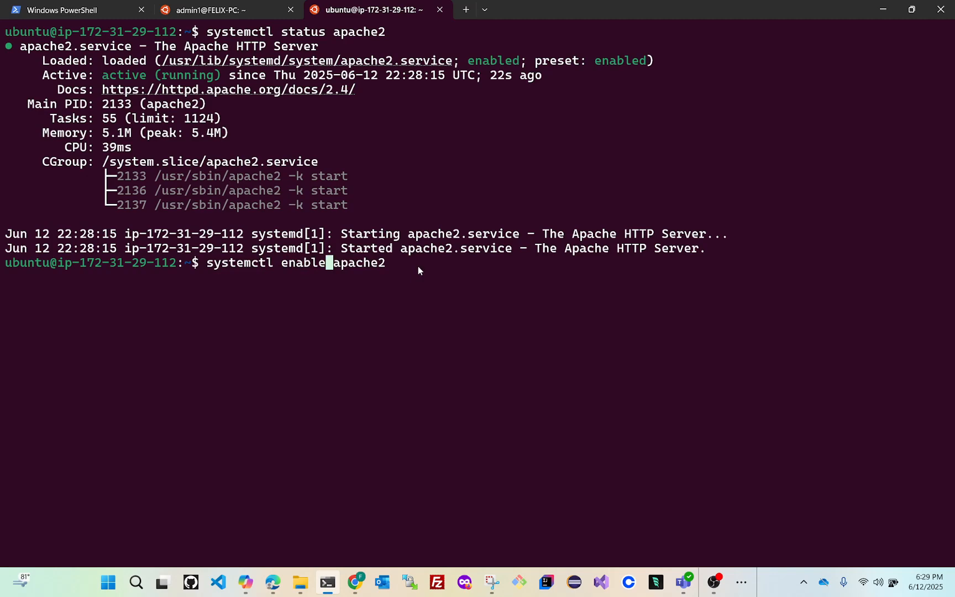
pyautogui.press('Return')
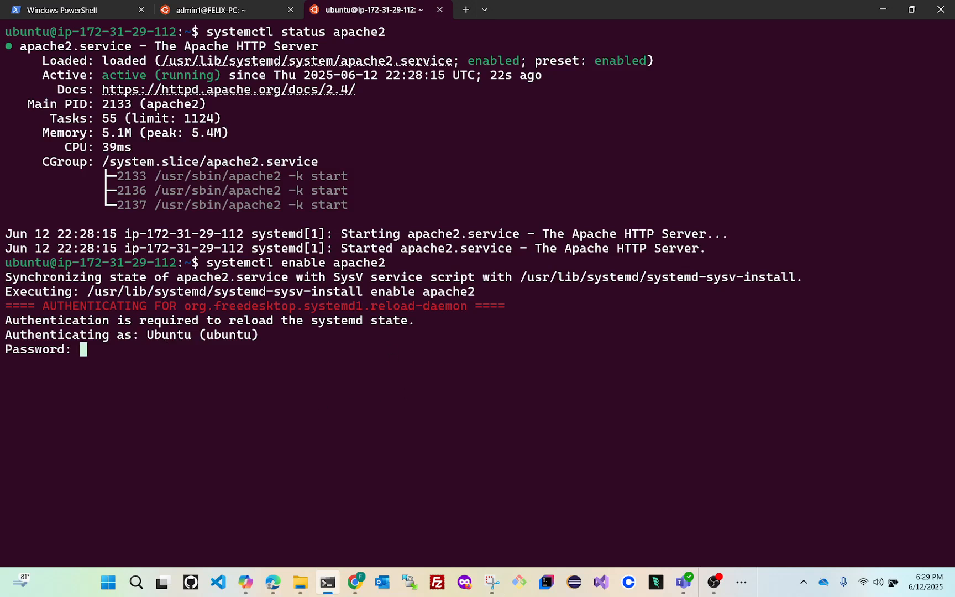
pyautogui.press('Return')
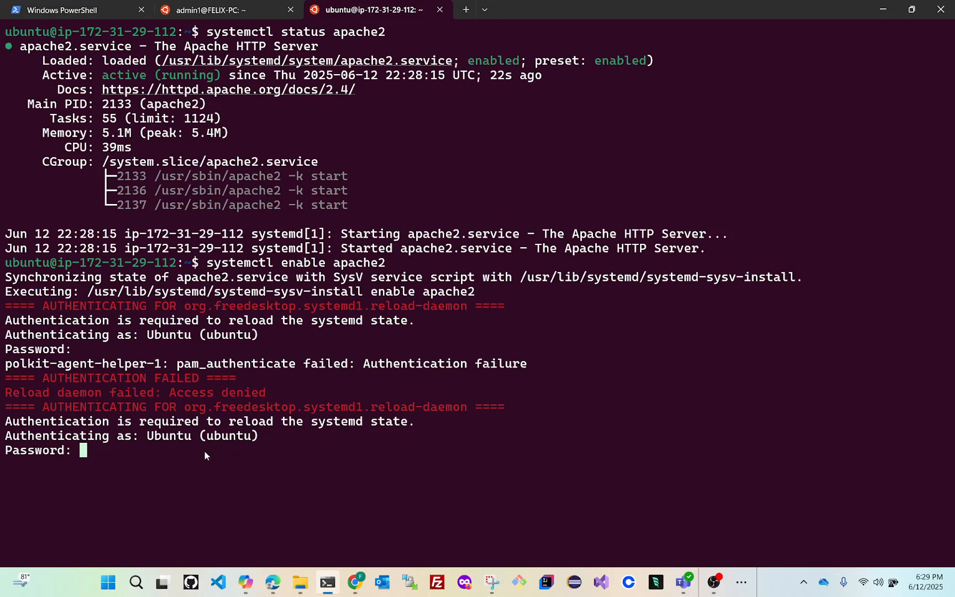
pyautogui.hotkey('ctrl', 'c')
# Clear the terminal and enable Apache at boot with sudo systemctl enable apache2
pyautogui.write('cle')
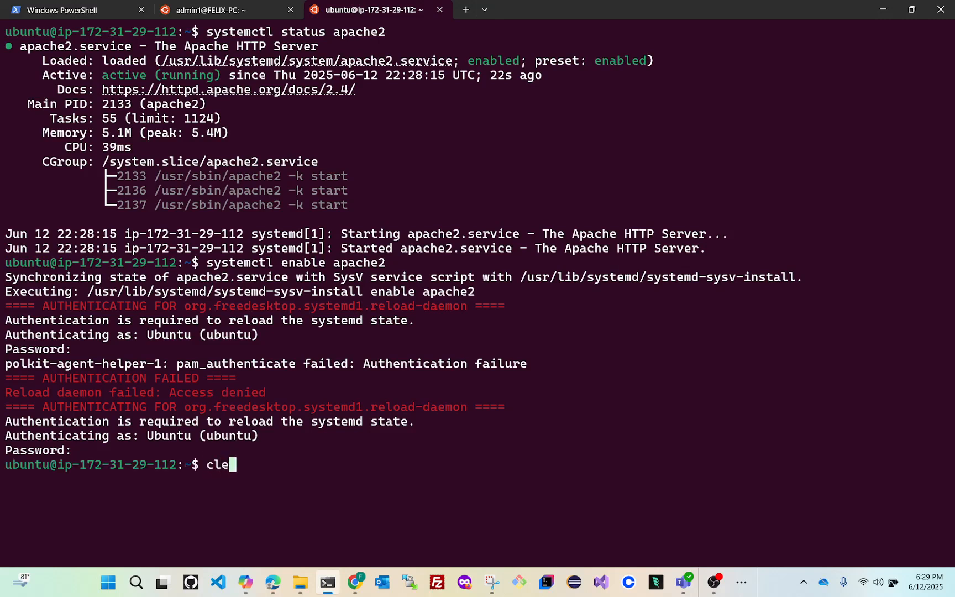
pyautogui.write('ar')
pyautogui.press('Return')
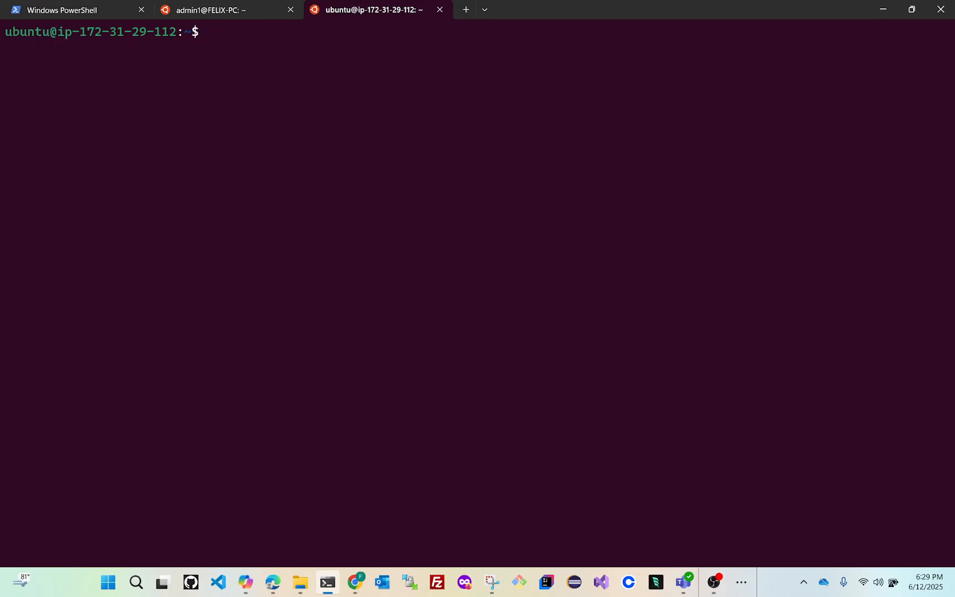
pyautogui.press('Up')
pyautogui.press('Up')
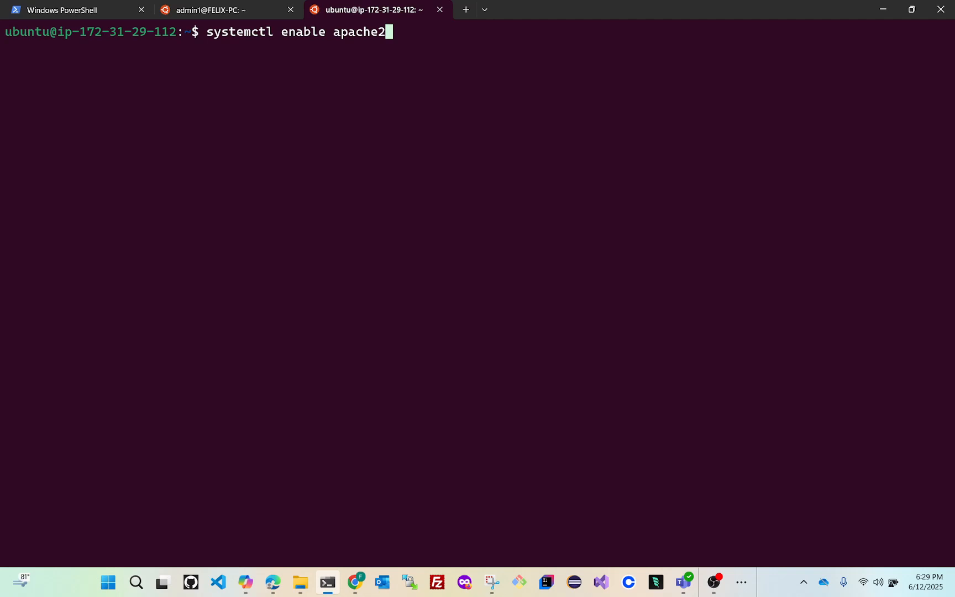
pyautogui.hotkey('ctrl', 'Left')
pyautogui.hotkey('ctrl', 'Left')
pyautogui.hotkey('ctrl', 'Left')
pyautogui.write('sudo')
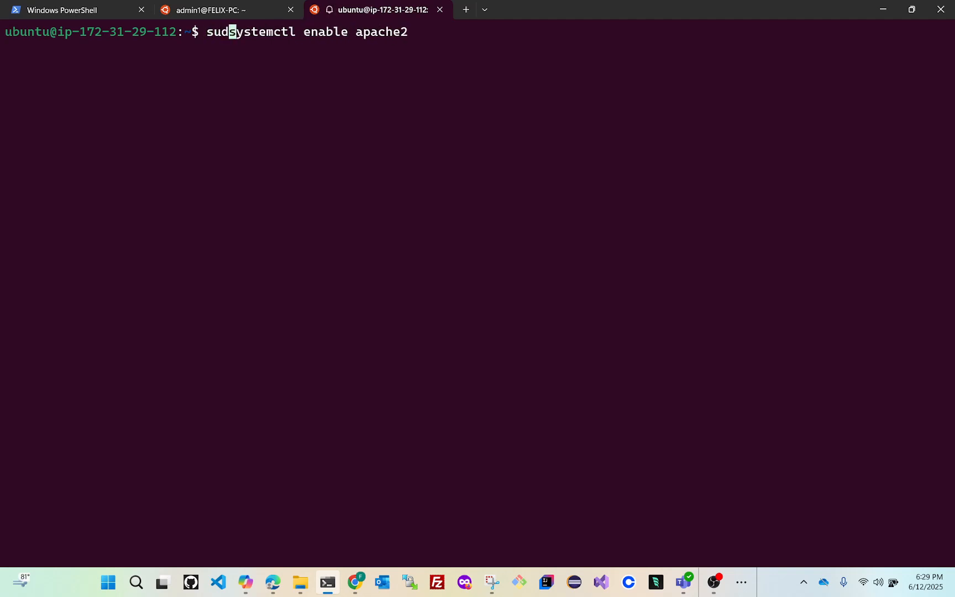
pyautogui.press('Return')
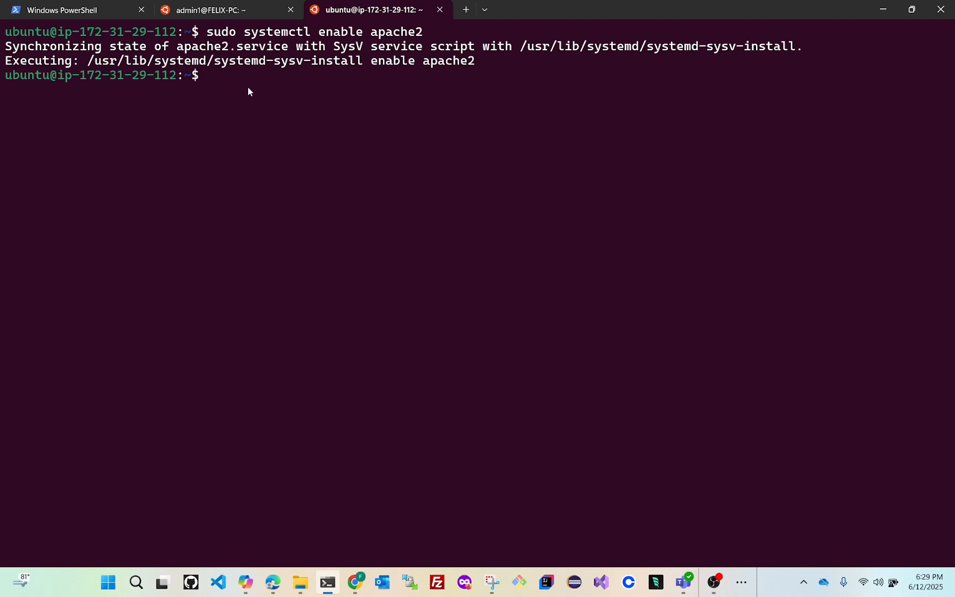
# Recheck the Apache service after enabling it by rerunning systemctl status apache2
pyautogui.press('Up')
pyautogui.press('Up')
pyautogui.press('Up')
pyautogui.press('Up')
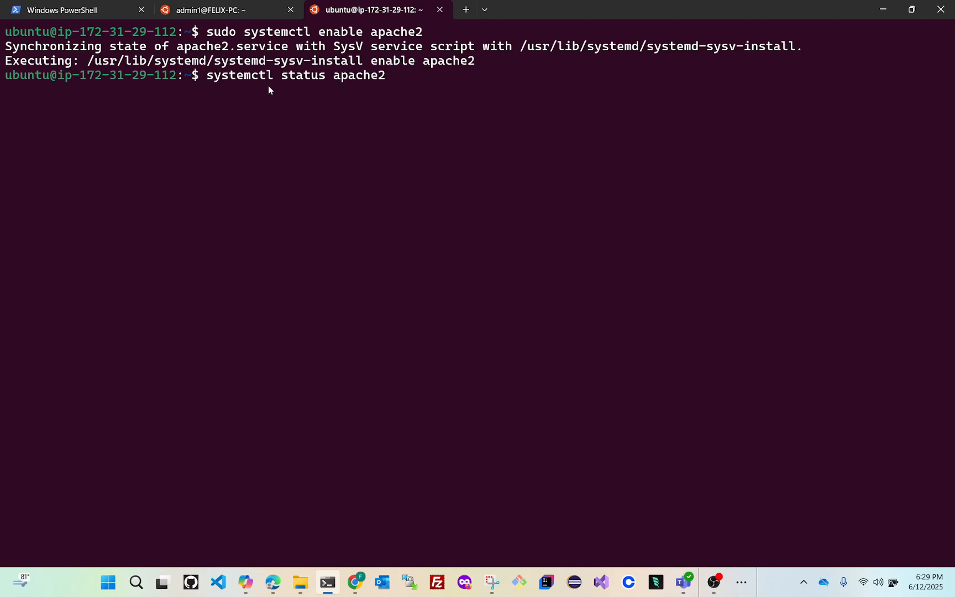
pyautogui.press('Return')
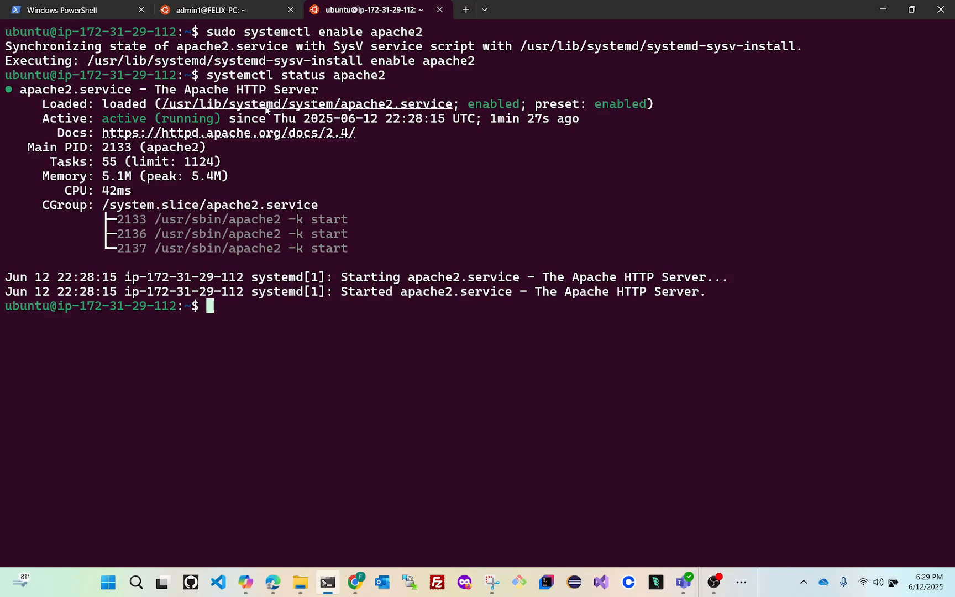
# Clear the terminal and start the Apache service with sudo systemctl start apache2
pyautogui.write('clear')
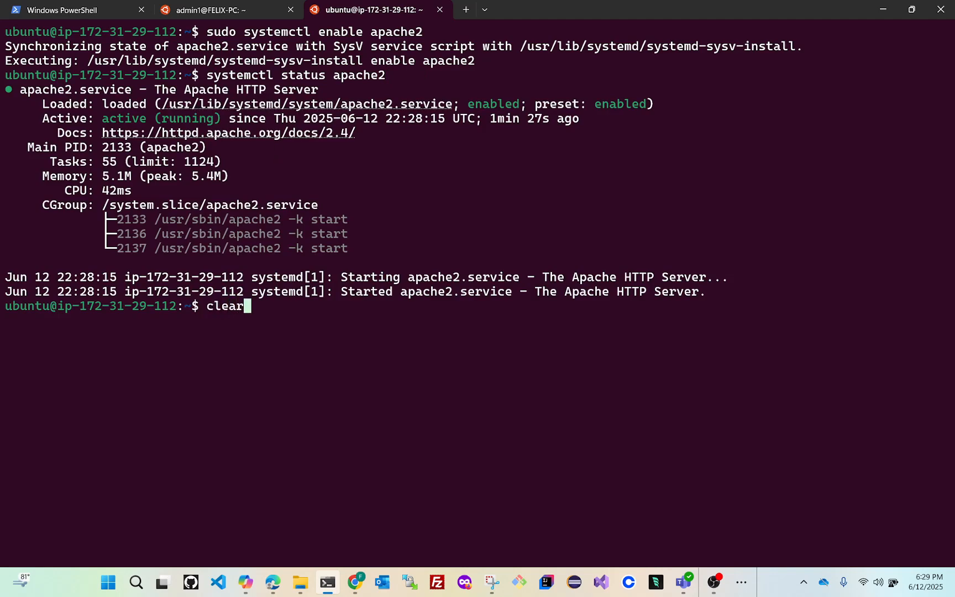
pyautogui.press('Return')
pyautogui.press('Up')
pyautogui.press('Up')
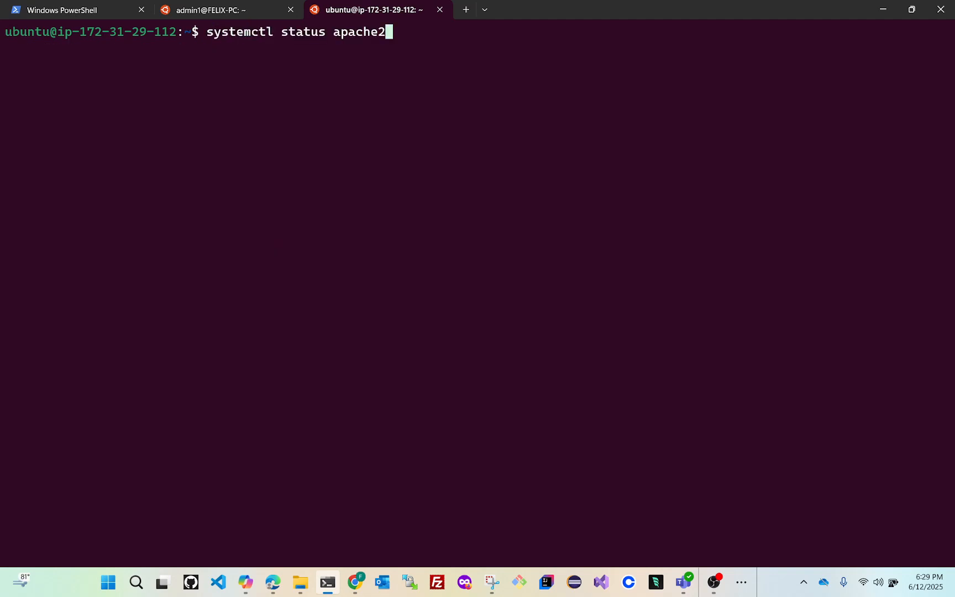
pyautogui.press('Left')
pyautogui.press('Left')
pyautogui.press('Left')
pyautogui.press('Left')
pyautogui.press('Left')
pyautogui.press('Left')
pyautogui.press('Left')
pyautogui.press('BackSpace')
pyautogui.press('BackSpace')
pyautogui.press('BackSpace')
pyautogui.press('BackSpace')
pyautogui.press('BackSpace')
pyautogui.press('BackSpace')
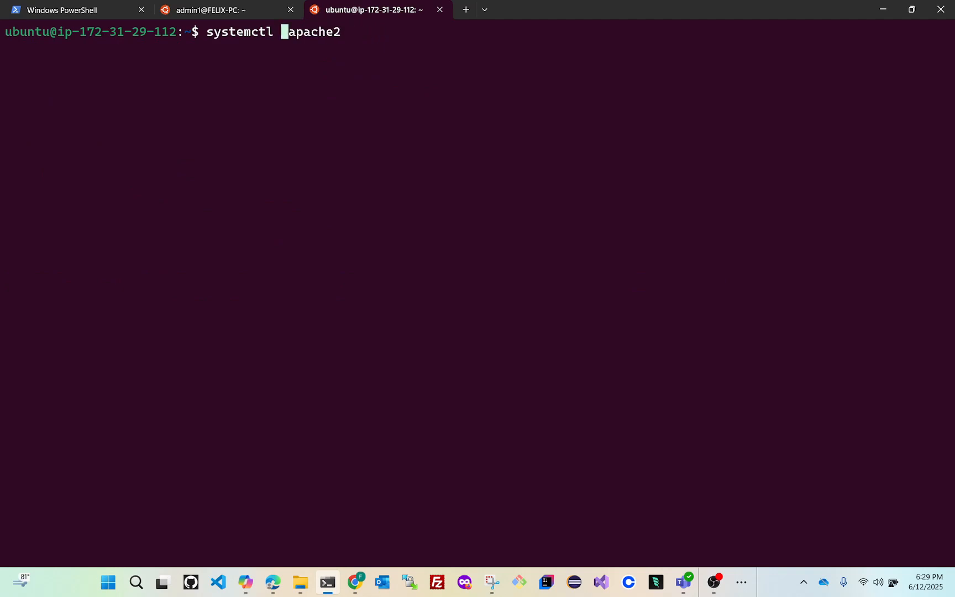
pyautogui.write('re')
pyautogui.press('BackSpace')
pyautogui.press('BackSpace')
pyautogui.write('start')
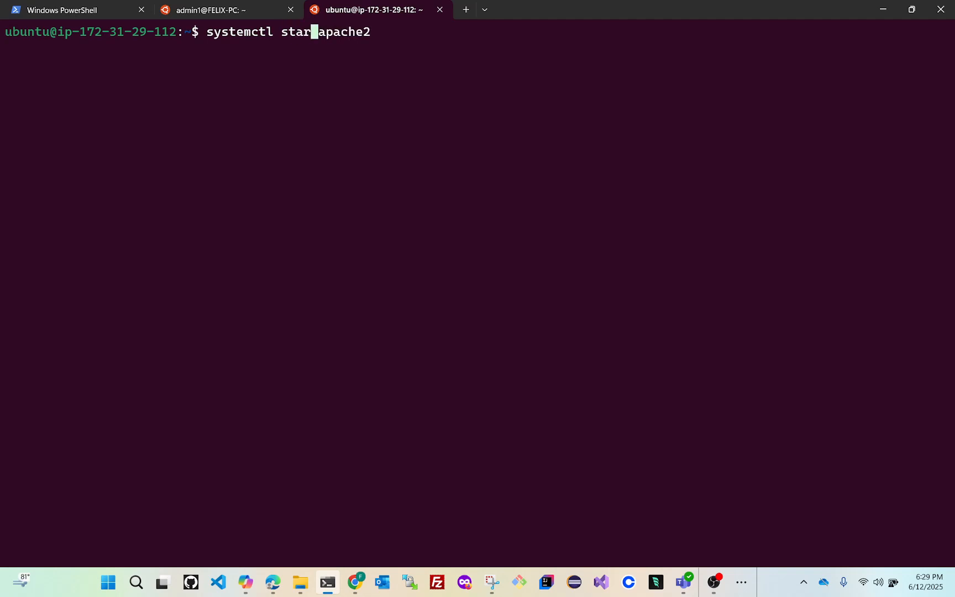
pyautogui.press('Left')
pyautogui.press('Left')
pyautogui.press('Left')
pyautogui.press('Left')
pyautogui.press('Left')
pyautogui.press('Left')
pyautogui.press('Left')
pyautogui.press('Left')
pyautogui.press('Left')
pyautogui.press('Left')
pyautogui.press('Left')
pyautogui.press('Left')
pyautogui.press('Left')
pyautogui.press('Left')
pyautogui.press('Left')
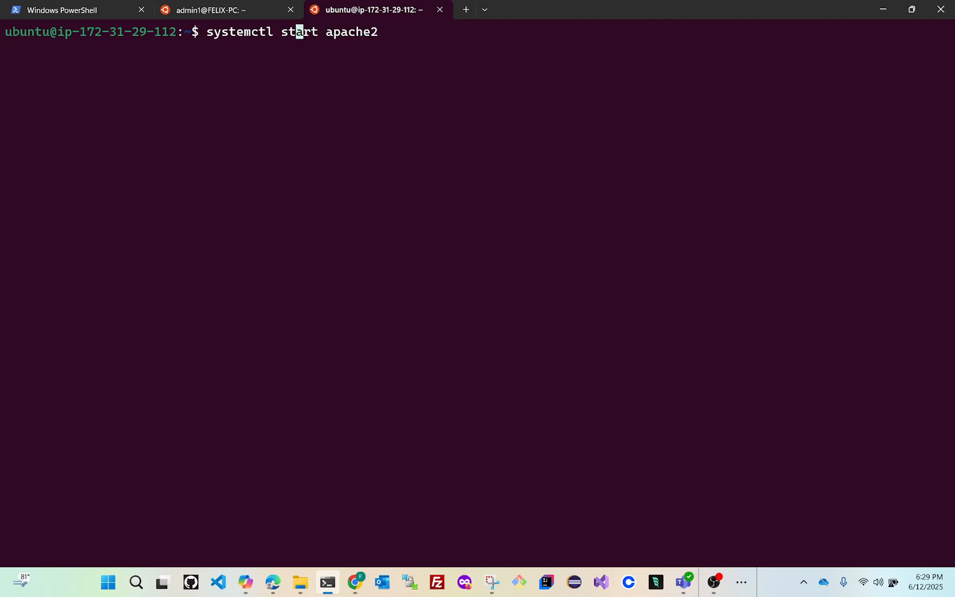
pyautogui.write('sudo')
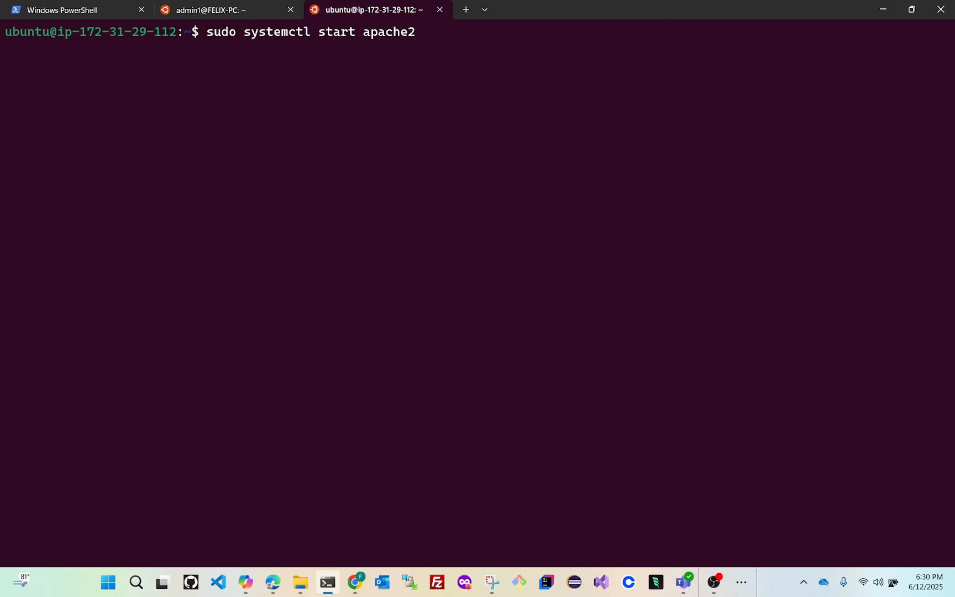
pyautogui.press('Return')
# Clear the terminal, check the Apache service again with systemctl status apache2, and clear the output
pyautogui.write('clear')
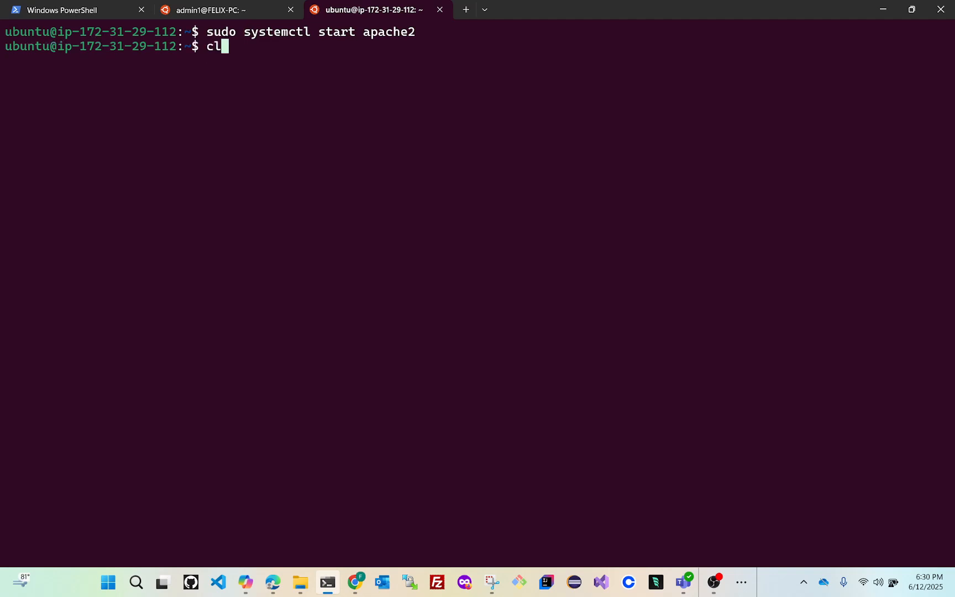
pyautogui.press('Return')
pyautogui.press('Up')
pyautogui.press('Up')
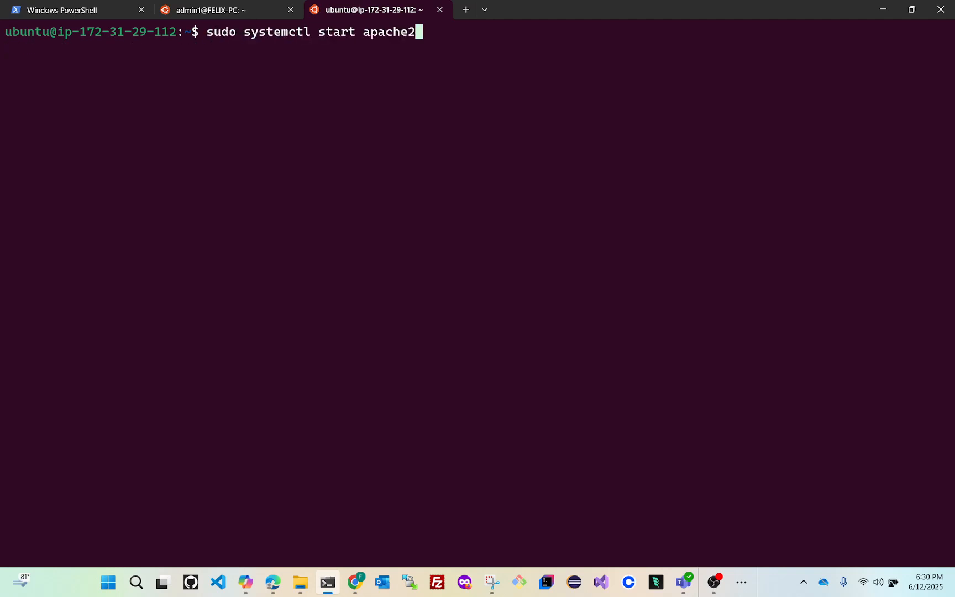
pyautogui.press('Down')
pyautogui.press('Up')
pyautogui.press('Up')
pyautogui.press('Up')
pyautogui.press('Return')
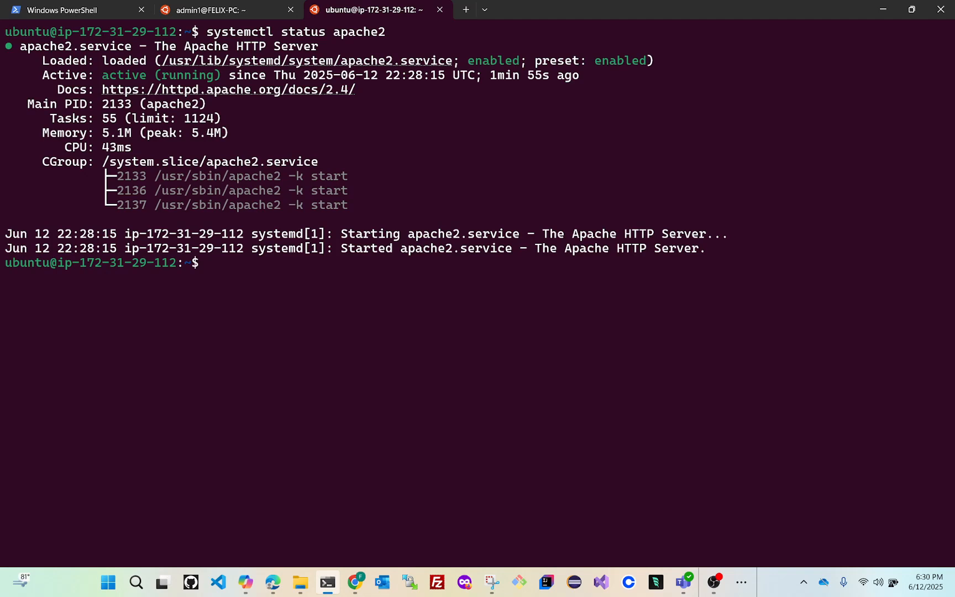
pyautogui.write('clear')
pyautogui.press('Return')
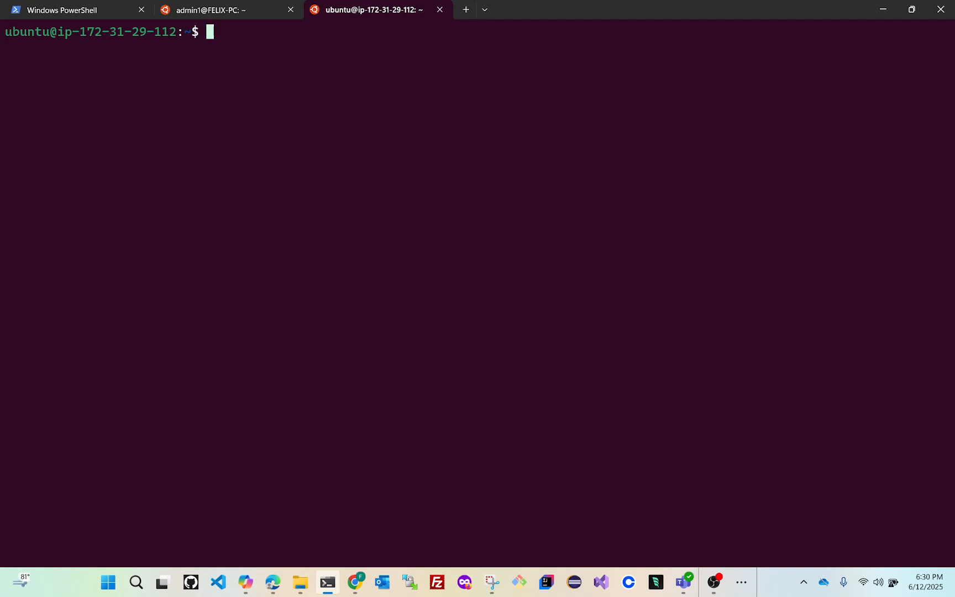
# Switch to Notepad++, select the DNS Welcome HTML code from <!DOCTYPE html> to </html> in new 135, and return to the terminal
pyautogui.hotkey('alt', 'Tab')
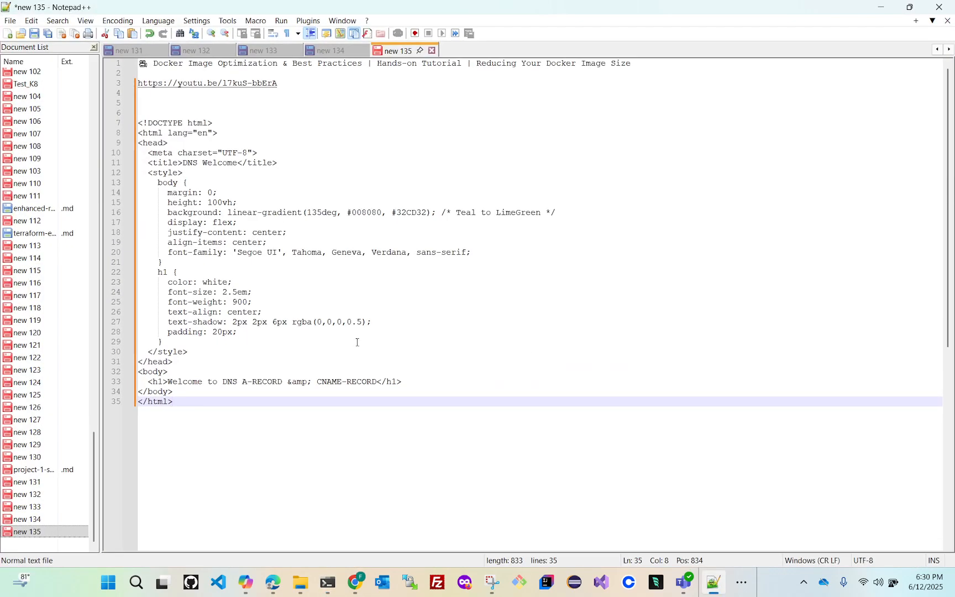
pyautogui.click(139, 124)
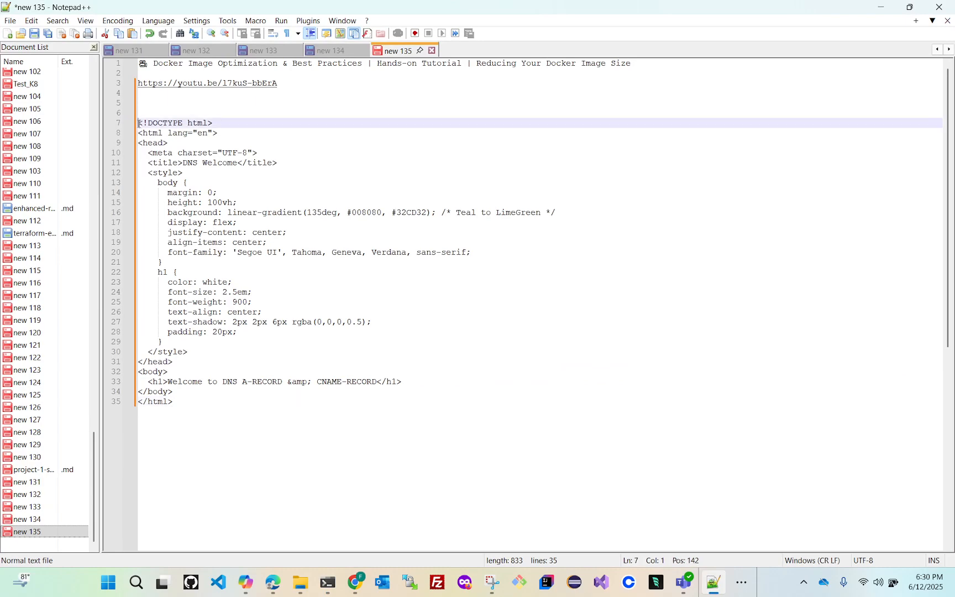
pyautogui.moveTo(139, 124); pyautogui.dragTo(415, 400)
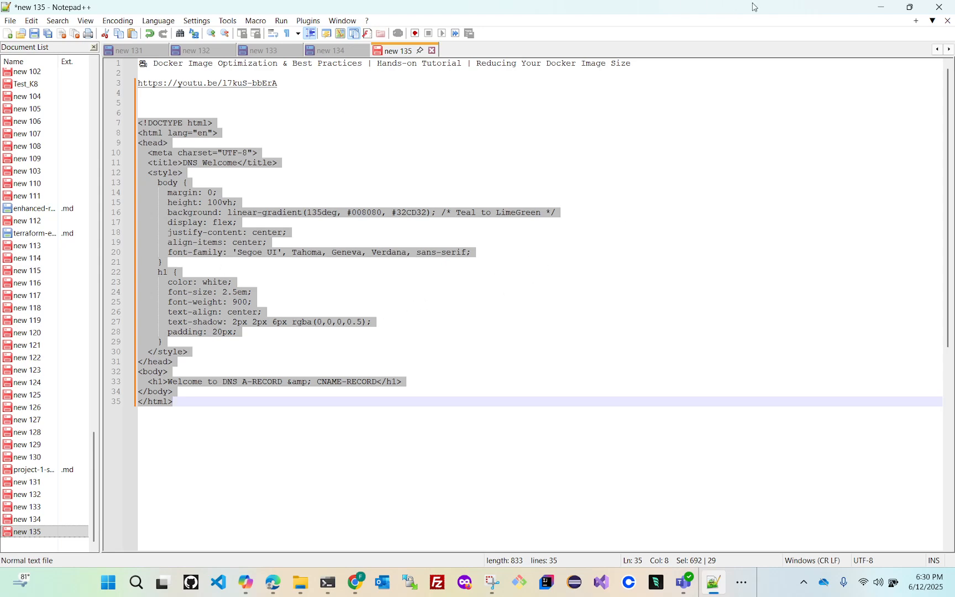
pyautogui.click(884, 14)
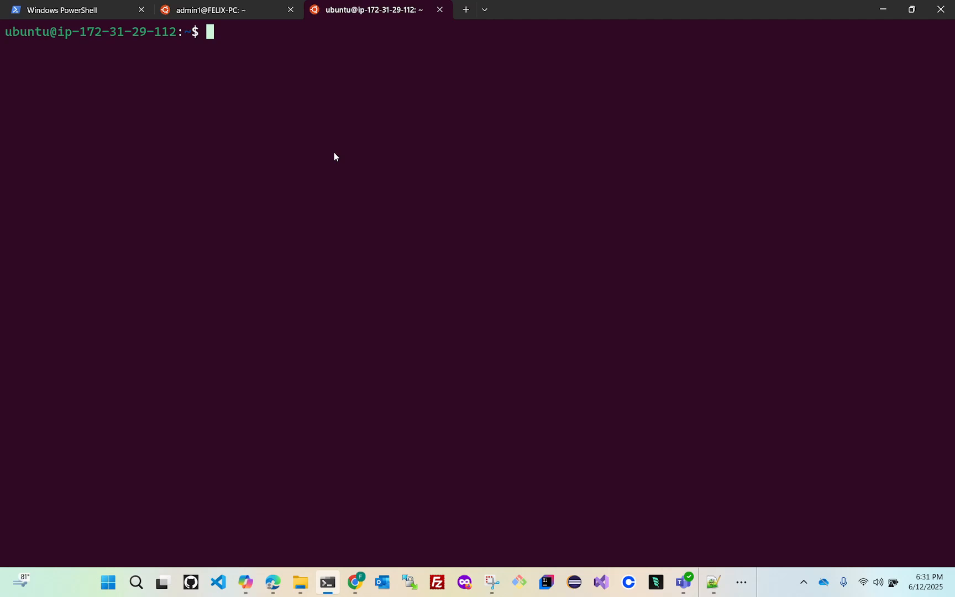
# Change to the /var directory and list its contents with ll
pyautogui.write('cd /var')
pyautogui.press('Return')
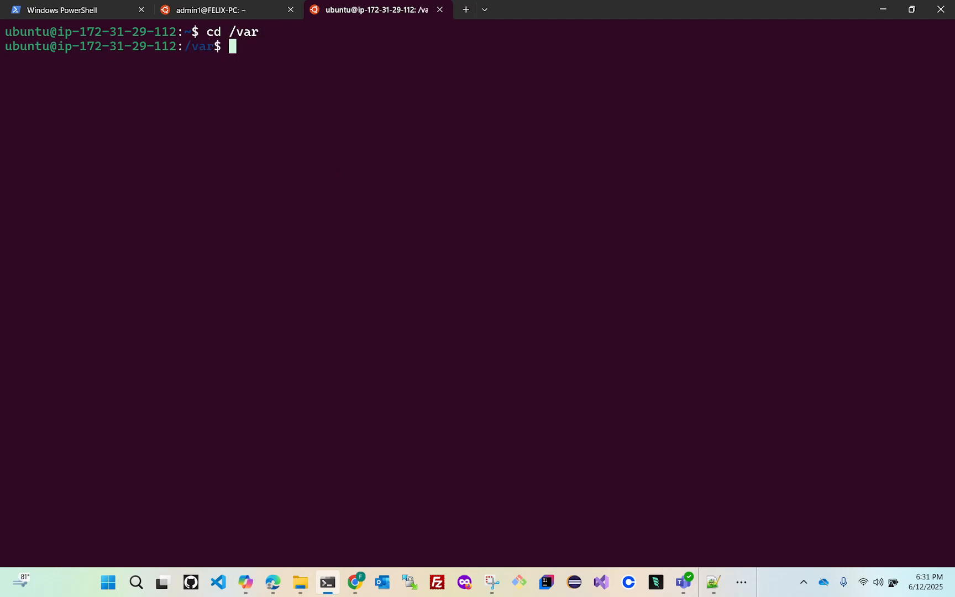
pyautogui.write('ll')
pyautogui.press('Return')
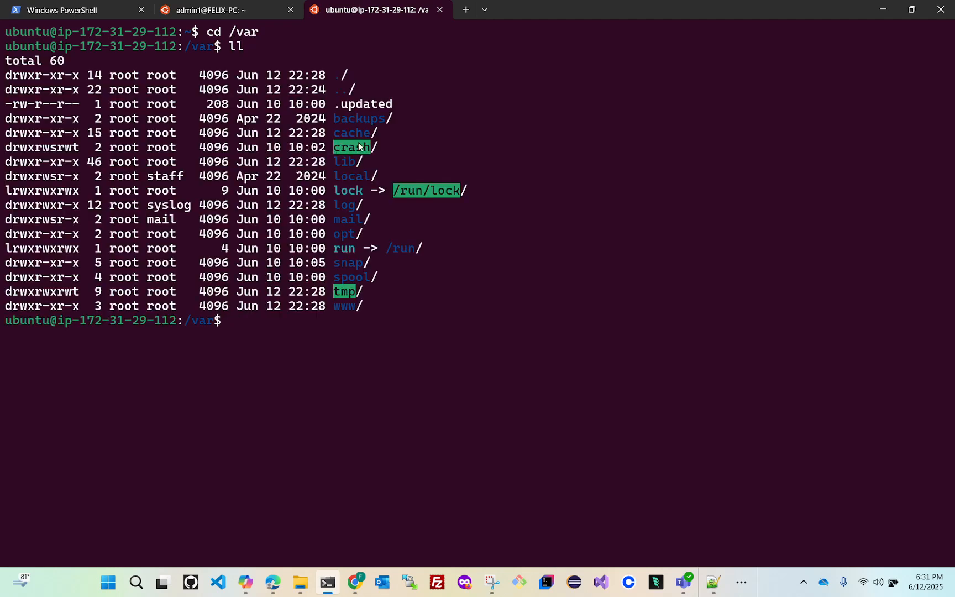
# Change into the www directory under /var and list its contents with ll
pyautogui.moveTo(378, 306); pyautogui.dragTo(339, 308)
pyautogui.click(295, 342)
pyautogui.write('cd www/')
pyautogui.press('Return')
pyautogui.write('ll')
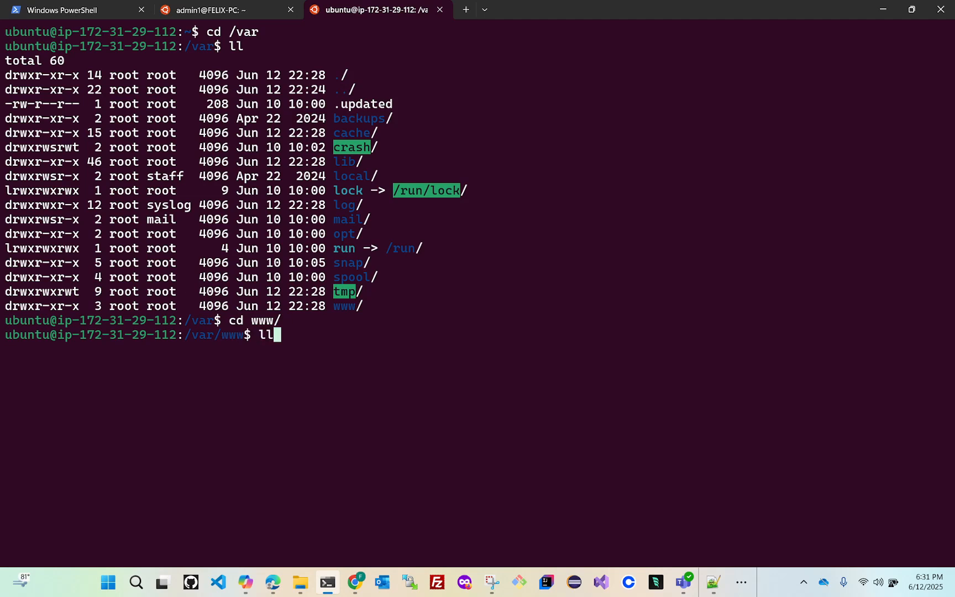
pyautogui.press('Return')
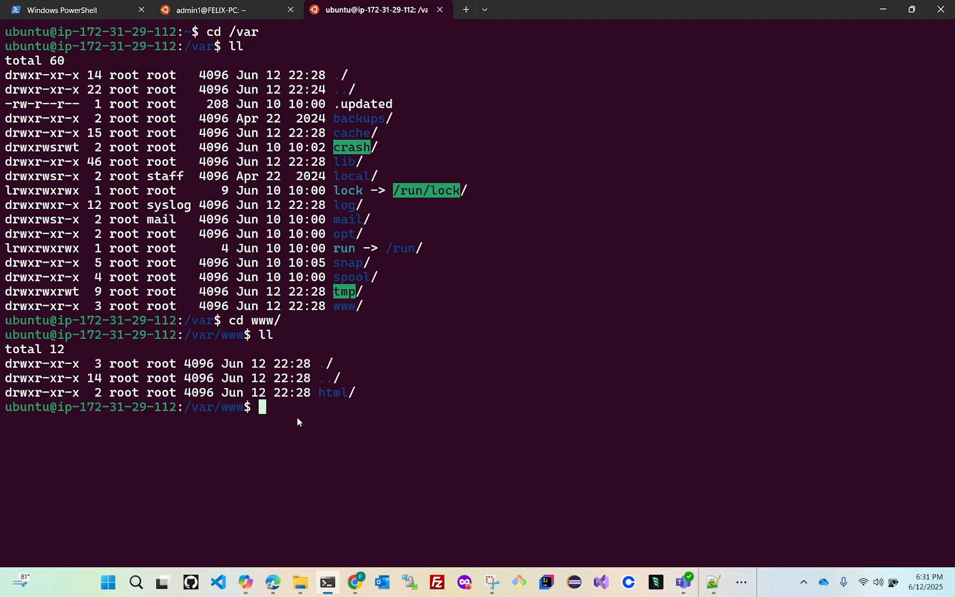
# Change into the html directory under /var/www, clear the terminal, and list its files with ll
pyautogui.write('cd ht')
pyautogui.press('Tab')
pyautogui.press('Return')
pyautogui.write('cle')
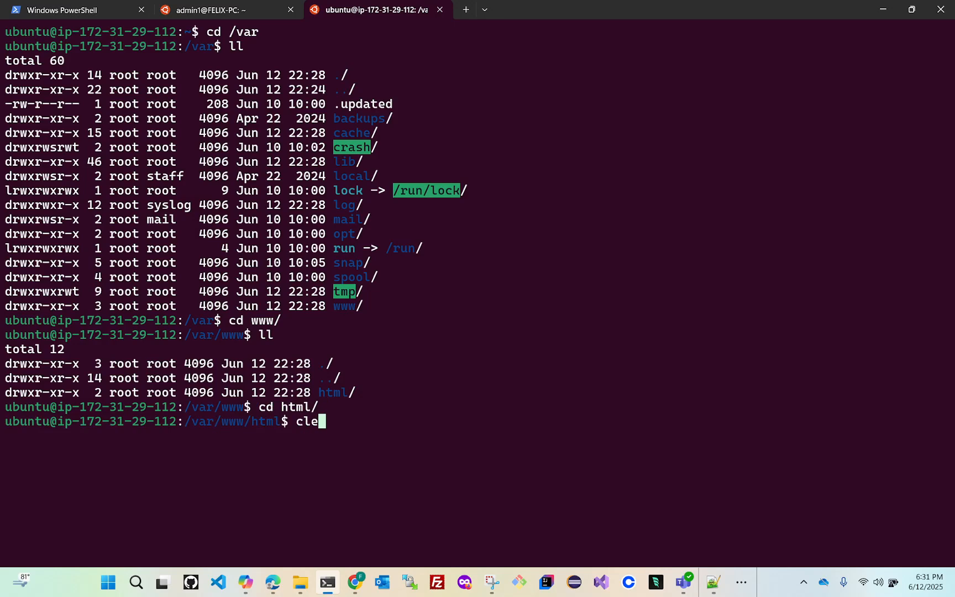
pyautogui.write('ar')
pyautogui.press('Return')
pyautogui.write('ll')
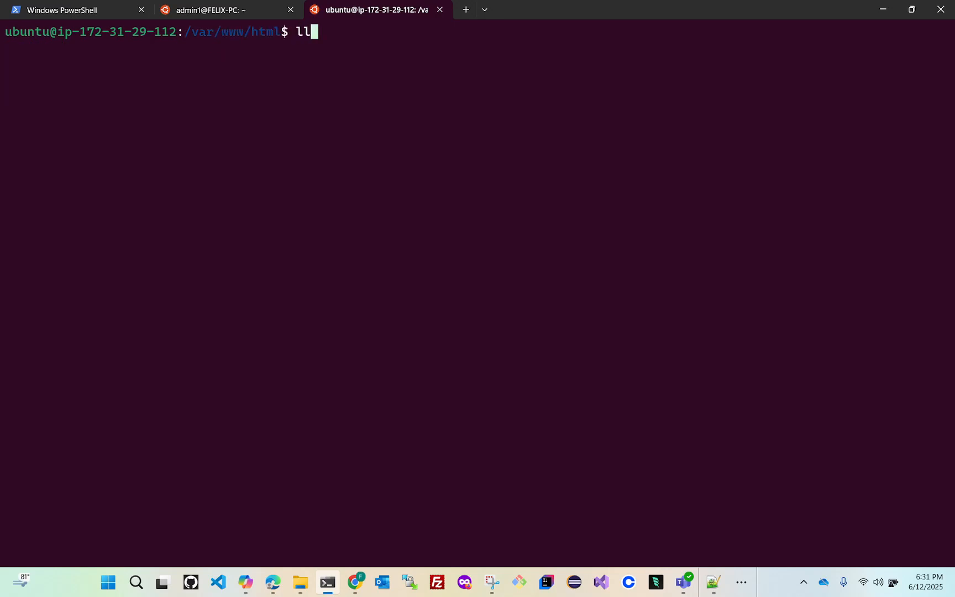
pyautogui.press('Return')
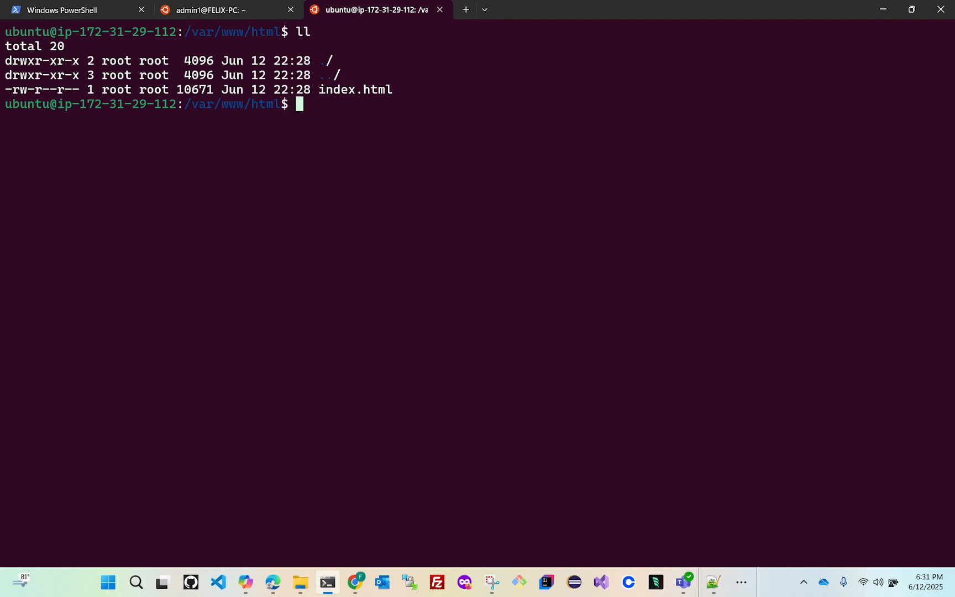
# Open index.html in /var/www/html with vi
pyautogui.write('vi ind')
pyautogui.press('Tab')
pyautogui.press('Return')
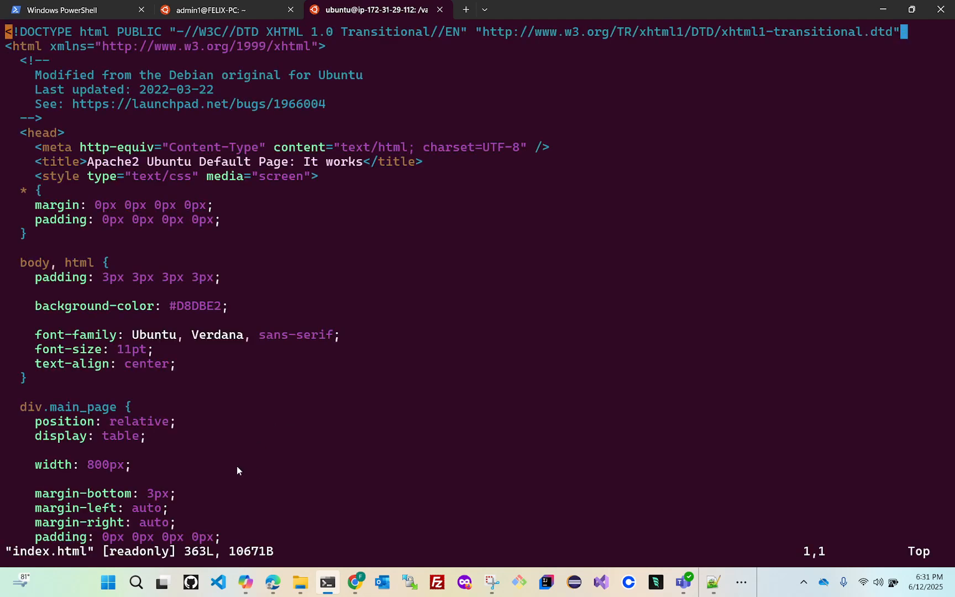
# Examine the opening lines of the default Apache page code in index.html
pyautogui.press('Down')
pyautogui.press('Down')
pyautogui.press('Down')
pyautogui.press('Down')
pyautogui.press('Down')
pyautogui.press('Down')
pyautogui.press('Down')
pyautogui.press('Down')
pyautogui.press('Down')
pyautogui.press('Down')
pyautogui.press('Down')
pyautogui.press('Down')
pyautogui.press('Down')
pyautogui.press('Down')
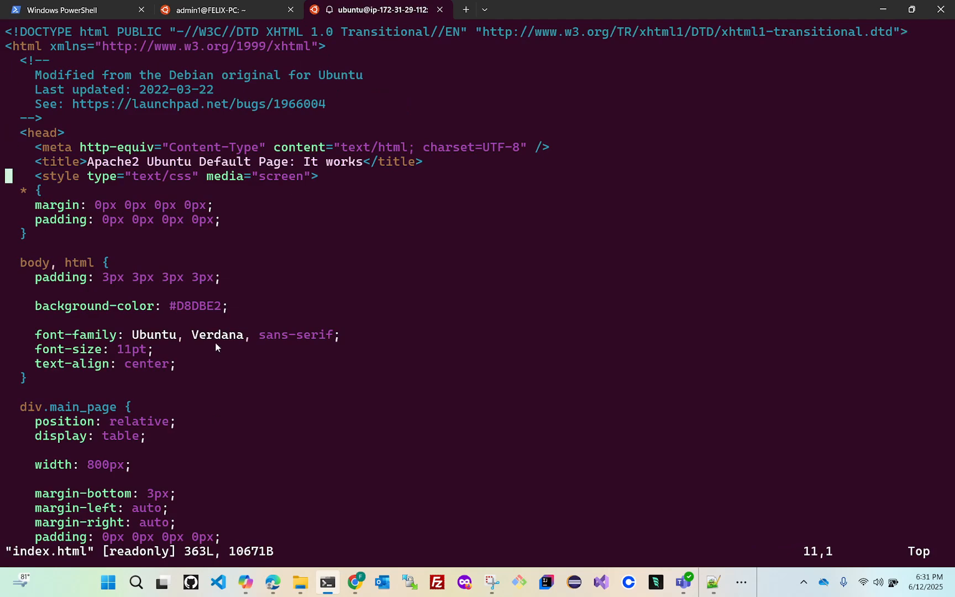
pyautogui.press('Up')
pyautogui.press('Up')
pyautogui.press('Up')
pyautogui.press('Up')
pyautogui.press('Up')
pyautogui.press('Up')
pyautogui.press('Up')
pyautogui.press('Up')
pyautogui.press('Up')
pyautogui.press('Up')
pyautogui.press('Up')
pyautogui.press('Up')
pyautogui.press('Up')
pyautogui.press('Up')
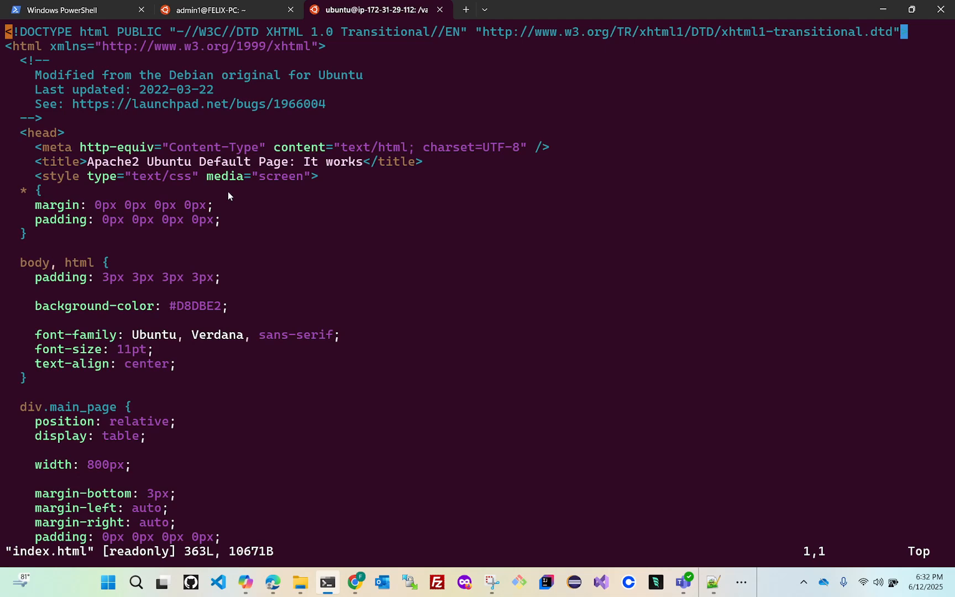
# Delete the first 11 lines of index.html and the 100 lines that follow them
pyautogui.press('1')
pyautogui.press('1')
pyautogui.press('i')
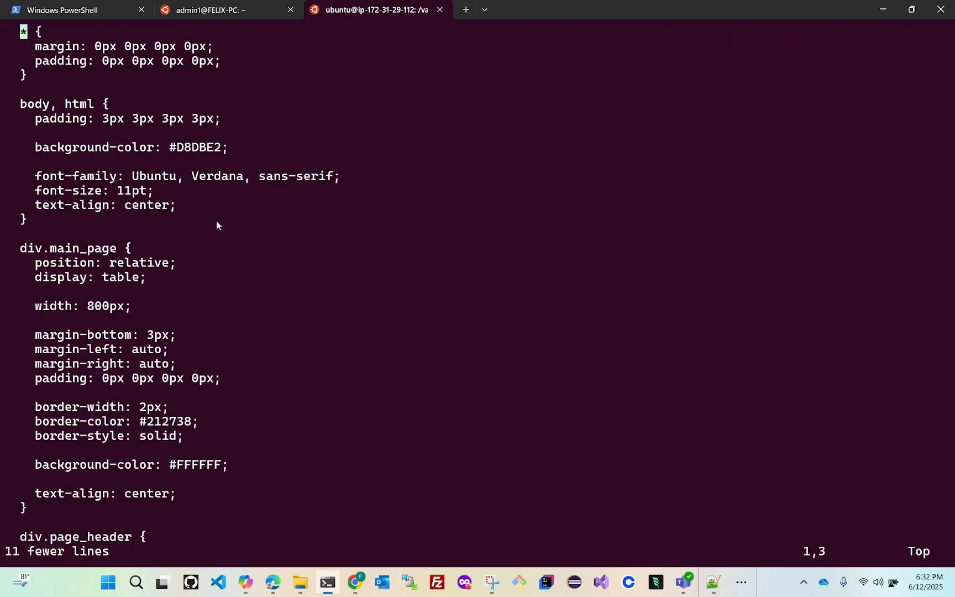
pyautogui.press('0')
pyautogui.press('0')
pyautogui.press('d')
pyautogui.press('d')
# Delete two more blocks of 100 lines from the top of index.html
pyautogui.press('1')
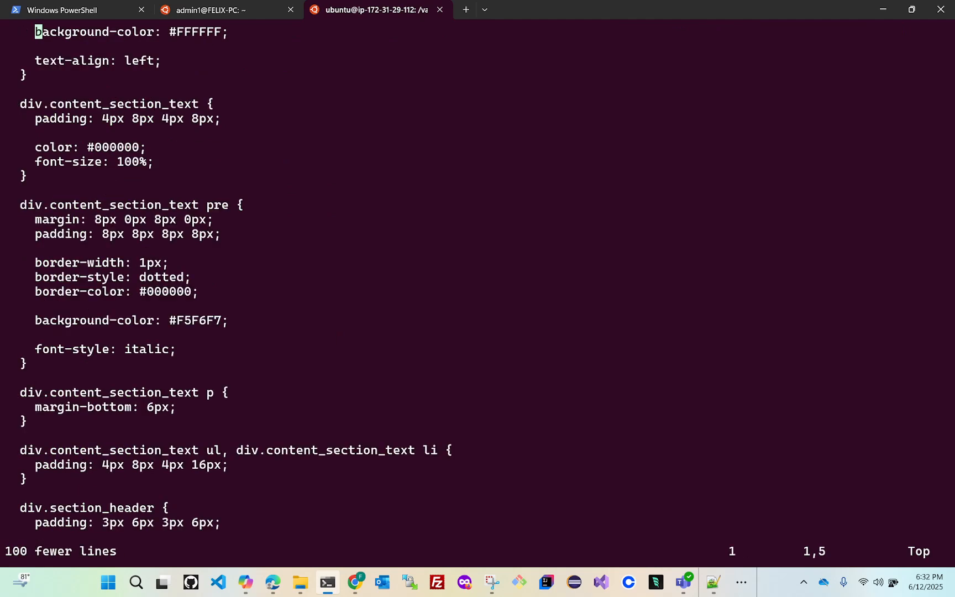
pyautogui.press('0')
pyautogui.press('0')
pyautogui.press('d')
pyautogui.press('d')
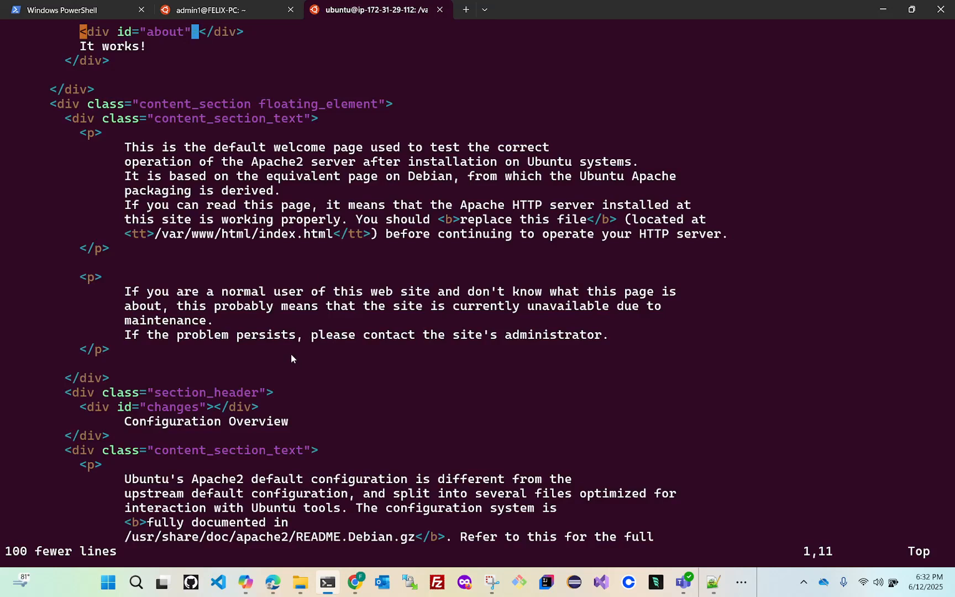
pyautogui.press('1')
pyautogui.press('0')
pyautogui.press('0')
pyautogui.press('d')
pyautogui.press('d')
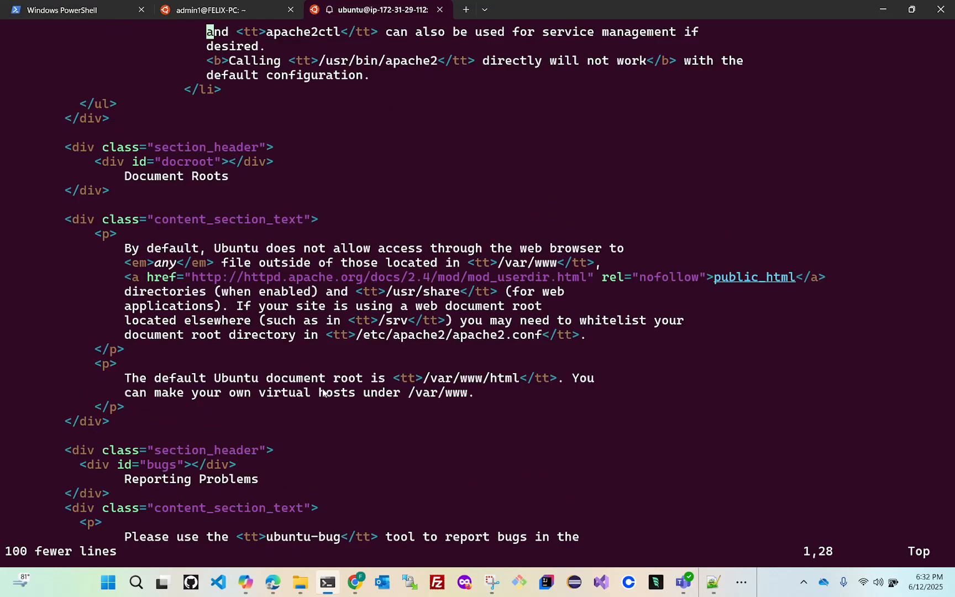
# Delete all lines of index.html from the second line down, using a count of 1000
pyautogui.press('j')
pyautogui.press('1')
pyautogui.press('0')
pyautogui.press('0')
pyautogui.press('0')
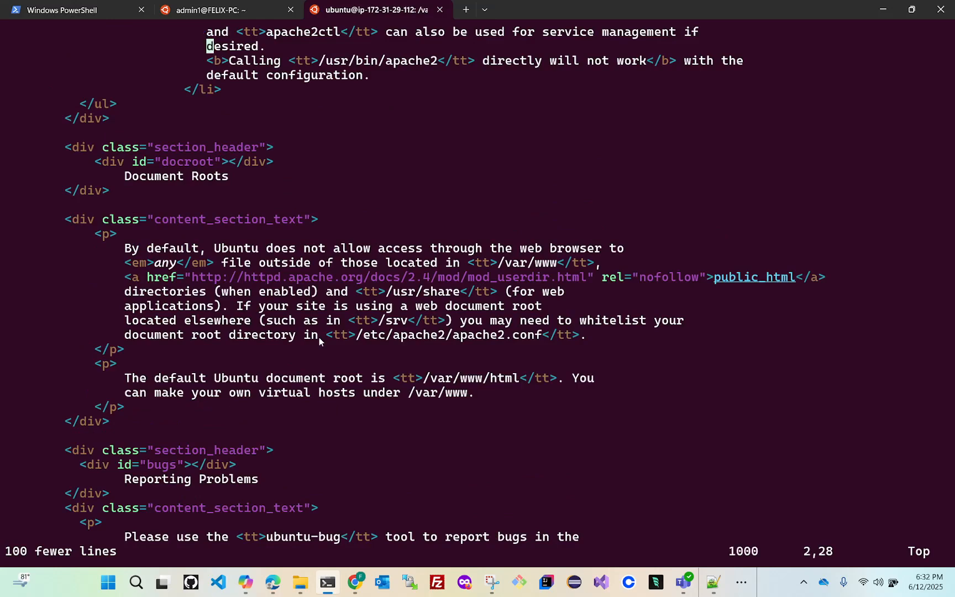
pyautogui.press('d')
pyautogui.press('d')
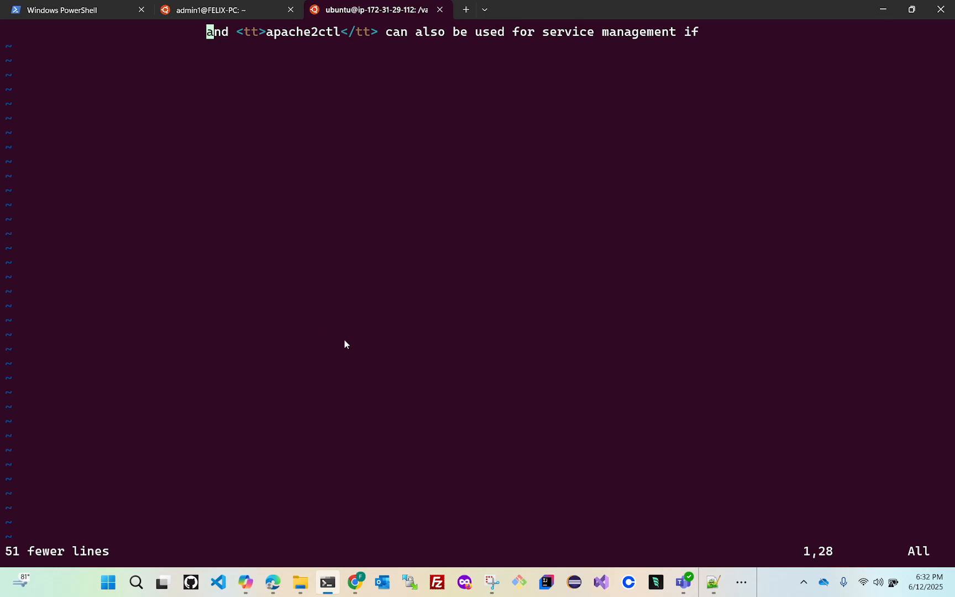
# Delete the one remaining line of index.html so that the file is empty
pyautogui.press('Escape')
pyautogui.press('l')
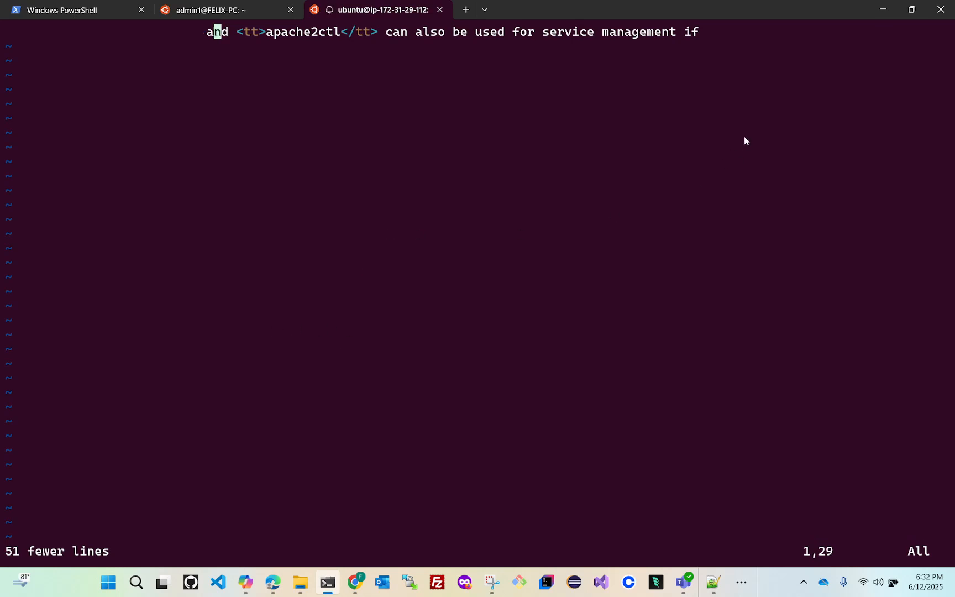
pyautogui.press('l')
pyautogui.press('w')
pyautogui.press('w')
pyautogui.press('w')
pyautogui.press('w')
pyautogui.press('w')
pyautogui.press('w')
pyautogui.press('w')
pyautogui.press('w')
pyautogui.press('w')
pyautogui.press('w')
pyautogui.press('l')
pyautogui.press('l')
pyautogui.press('l')
pyautogui.press('l')
pyautogui.press('l')
pyautogui.press('l')
pyautogui.press('l')
pyautogui.press('l')
pyautogui.press('l')
pyautogui.press('l')
pyautogui.press('l')
pyautogui.press('l')
pyautogui.press('l')
pyautogui.press('l')
pyautogui.press('l')
pyautogui.press('l')
pyautogui.press('l')
pyautogui.press('l')
pyautogui.press('l')
pyautogui.press('l')
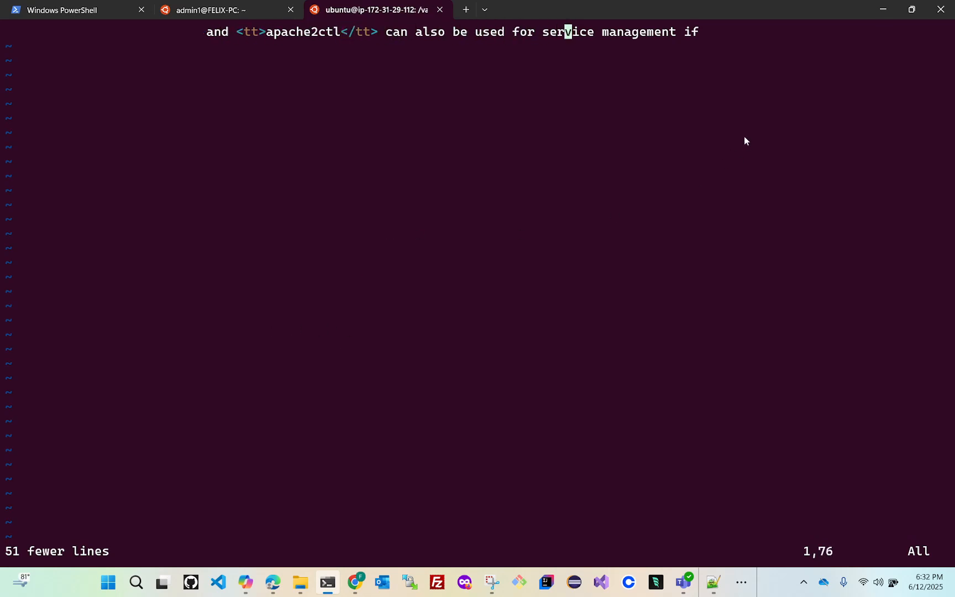
pyautogui.press('h')
pyautogui.press('h')
pyautogui.press('h')
pyautogui.press('h')
pyautogui.press('h')
pyautogui.press('h')
pyautogui.press('h')
pyautogui.press('h')
pyautogui.press('h')
pyautogui.press('h')
pyautogui.press('h')
pyautogui.press('h')
pyautogui.press('h')
pyautogui.press('h')
pyautogui.press('h')
pyautogui.press('h')
pyautogui.press('h')
pyautogui.press('h')
pyautogui.press('h')
pyautogui.press('h')
pyautogui.press('h')
pyautogui.press('h')
pyautogui.press('h')
pyautogui.press('h')
pyautogui.press('h')
pyautogui.press('h')
pyautogui.press('h')
pyautogui.press('h')
pyautogui.press('h')
pyautogui.press('h')
pyautogui.press('h')
pyautogui.press('h')
pyautogui.press('h')
pyautogui.press('h')
pyautogui.press('h')
pyautogui.press('h')
pyautogui.press('h')
pyautogui.press('h')
pyautogui.press('h')
pyautogui.press('h')
pyautogui.press('h')
pyautogui.press('h')
pyautogui.press('h')
pyautogui.press('h')
pyautogui.press('h')
pyautogui.press('d')
pyautogui.press('d')
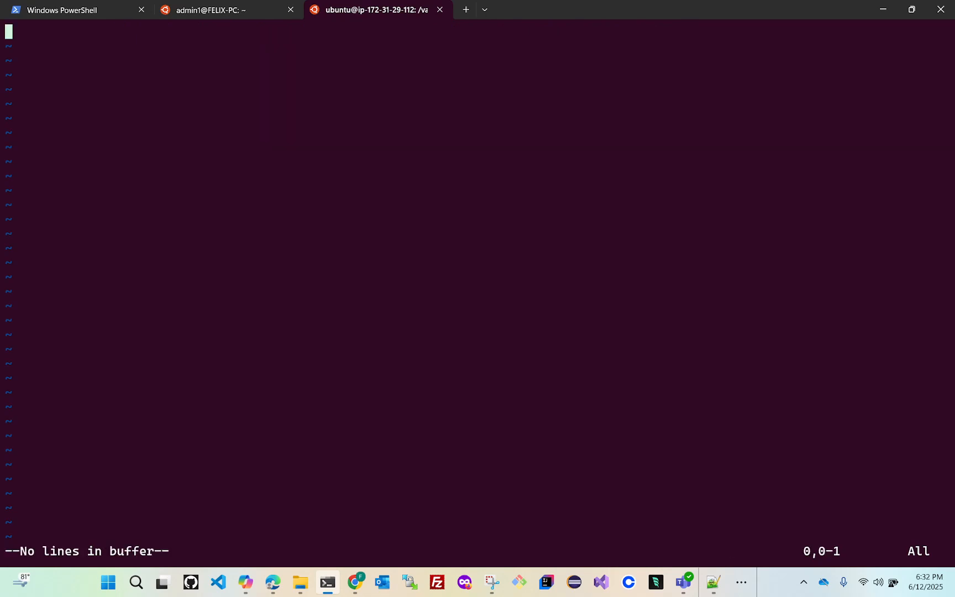
pyautogui.press('d')
pyautogui.press('d')
# Paste the copied DNS Welcome HTML code into the emptied index.html and check its closing lines
pyautogui.rightClick(240, 303)
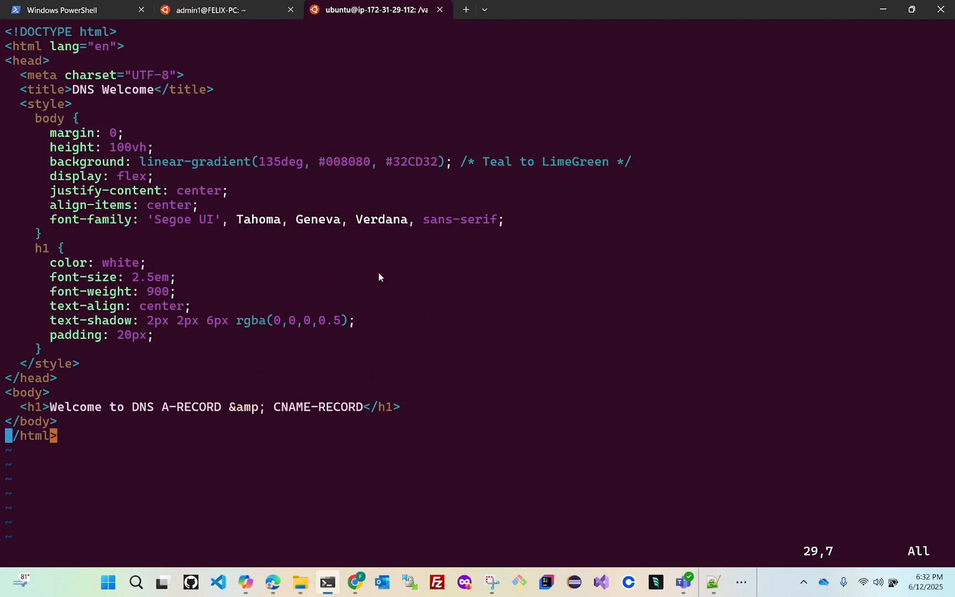
pyautogui.press('Up')
pyautogui.press('Up')
pyautogui.press('Up')
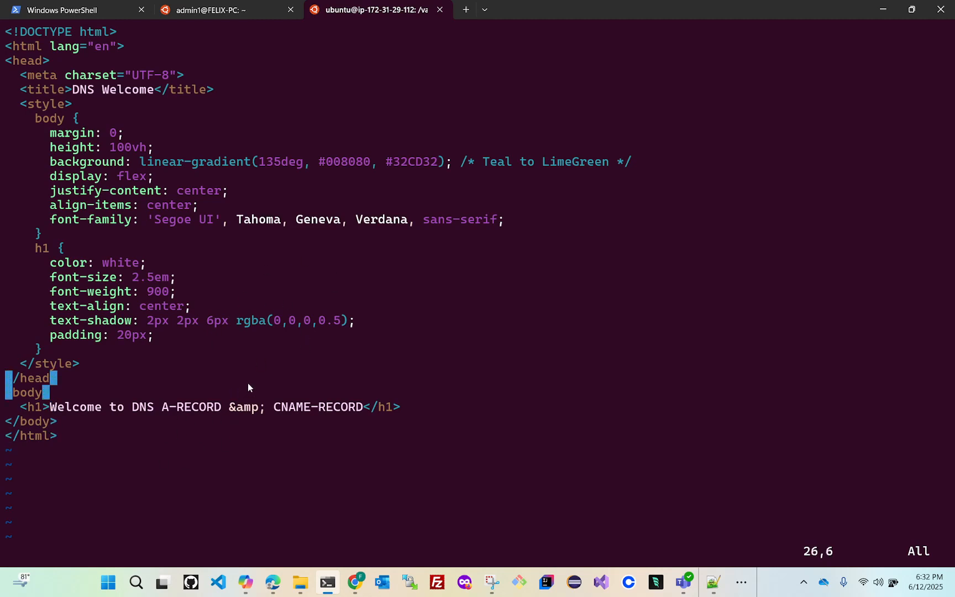
pyautogui.press('Down')
pyautogui.press('Down')
pyautogui.press('Down')
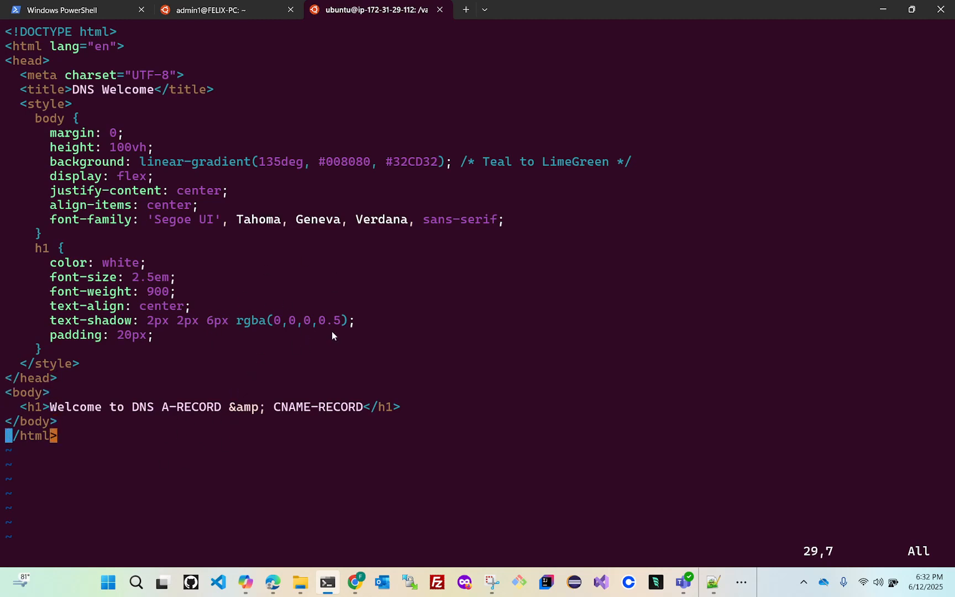
# Try twice to force-save index.html and quit the editor with :wq!
pyautogui.write(':wq')
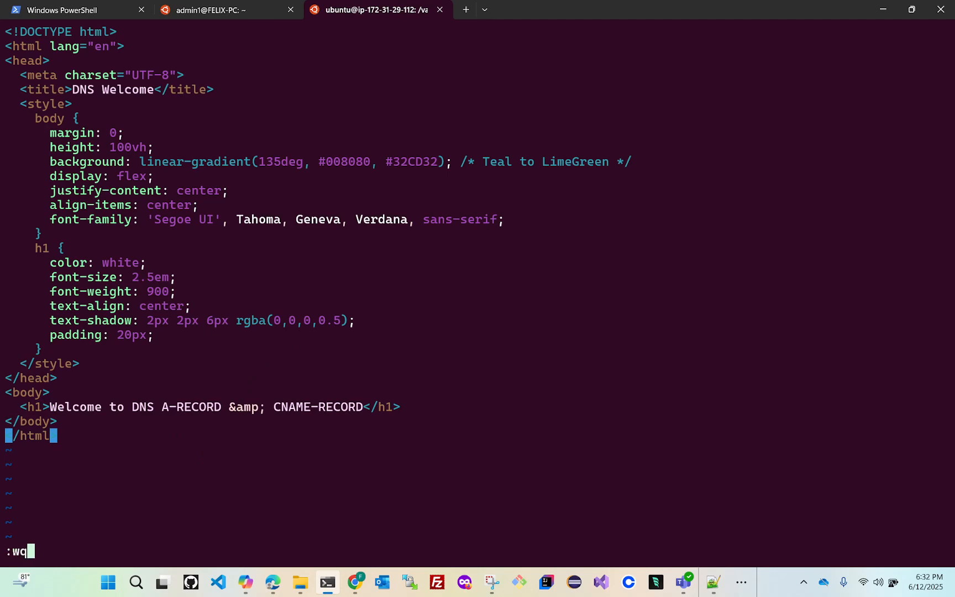
pyautogui.write('!')
pyautogui.press('Return')
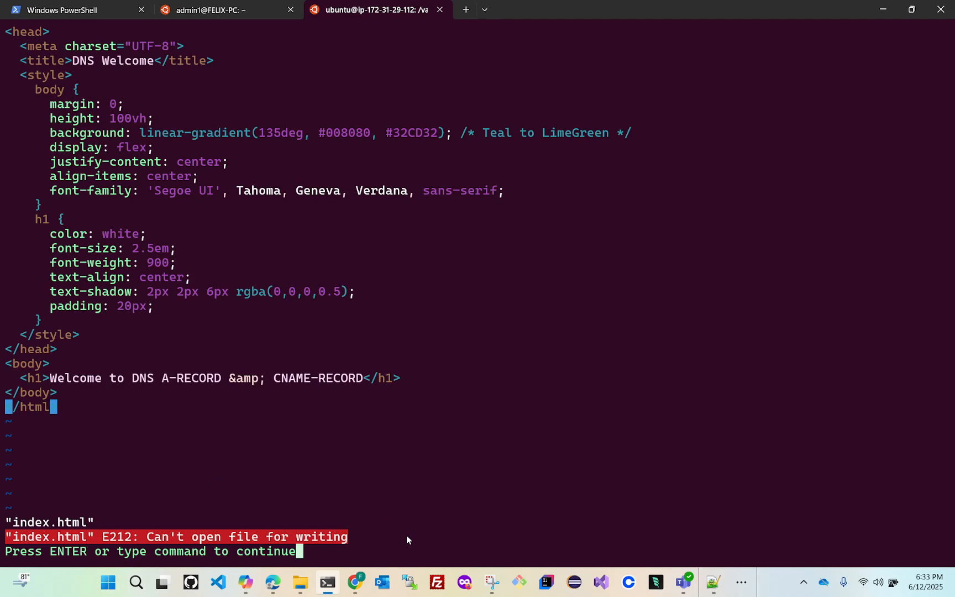
pyautogui.press('Return')
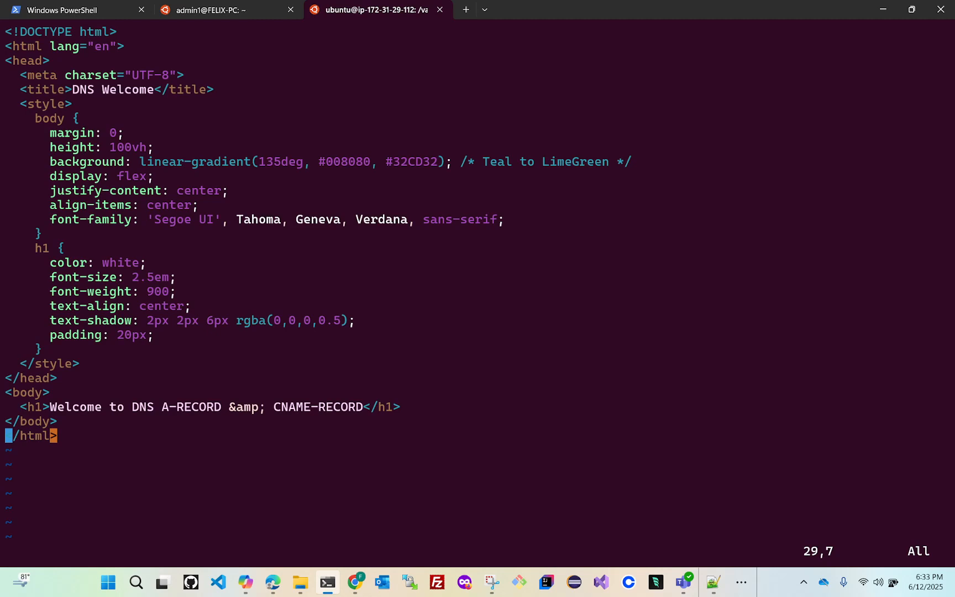
pyautogui.write(':wq!')
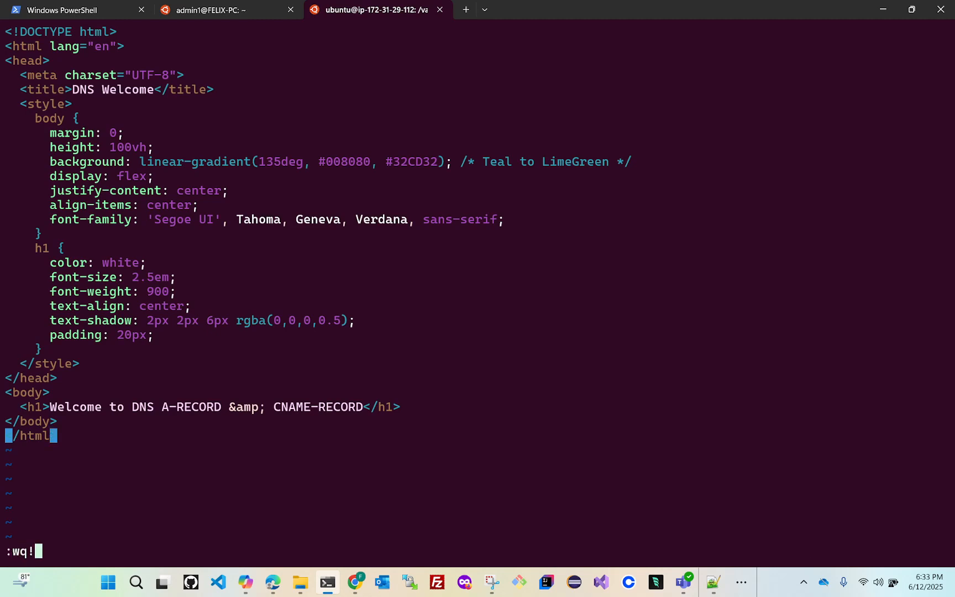
pyautogui.press('Return')
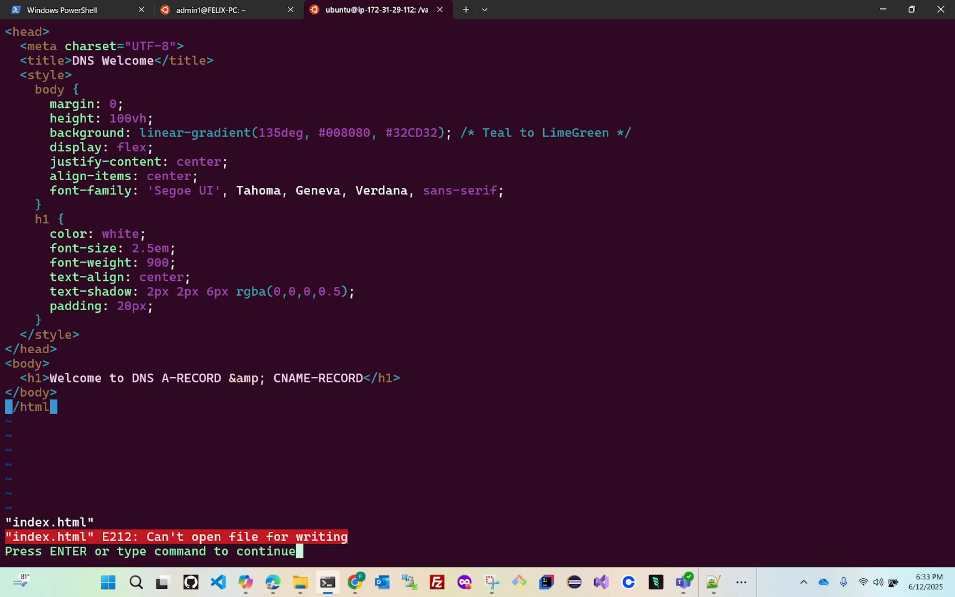
pyautogui.press('Return')
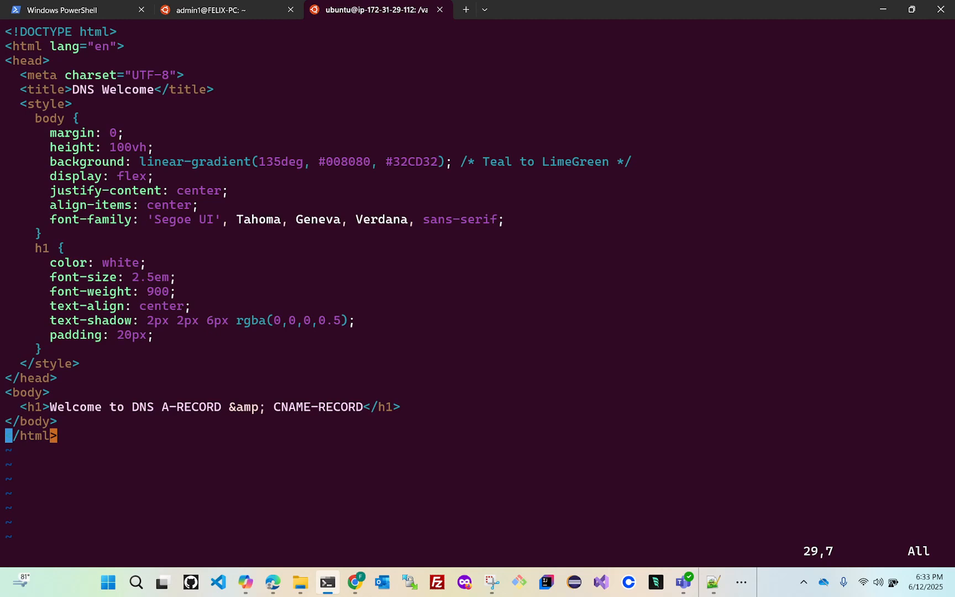
# Suspend the current vi session and reopen index.html with root privileges using sudo vi
pyautogui.hotkey('ctrl', 'z')
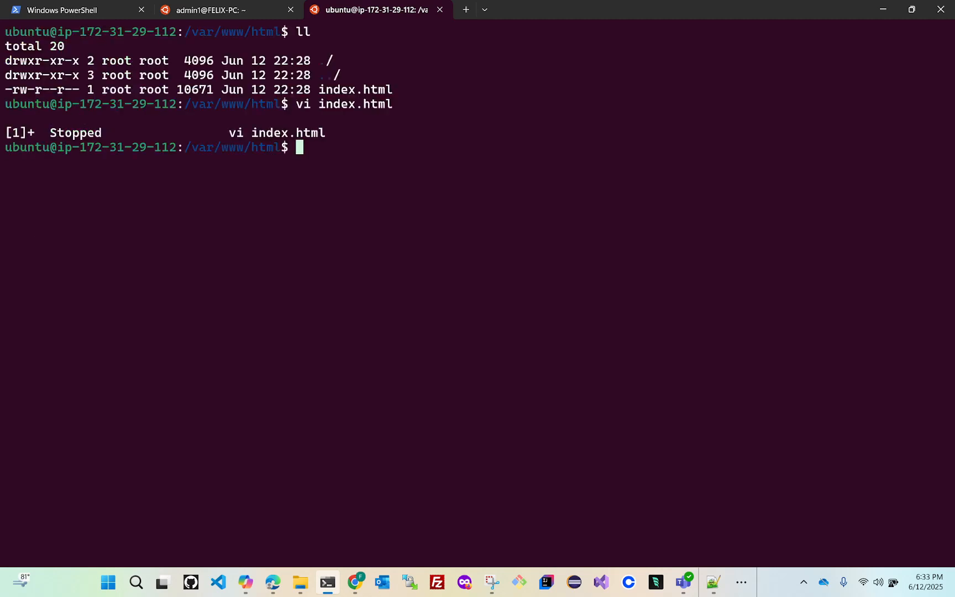
pyautogui.write('sudo vi in')
pyautogui.press('Tab')
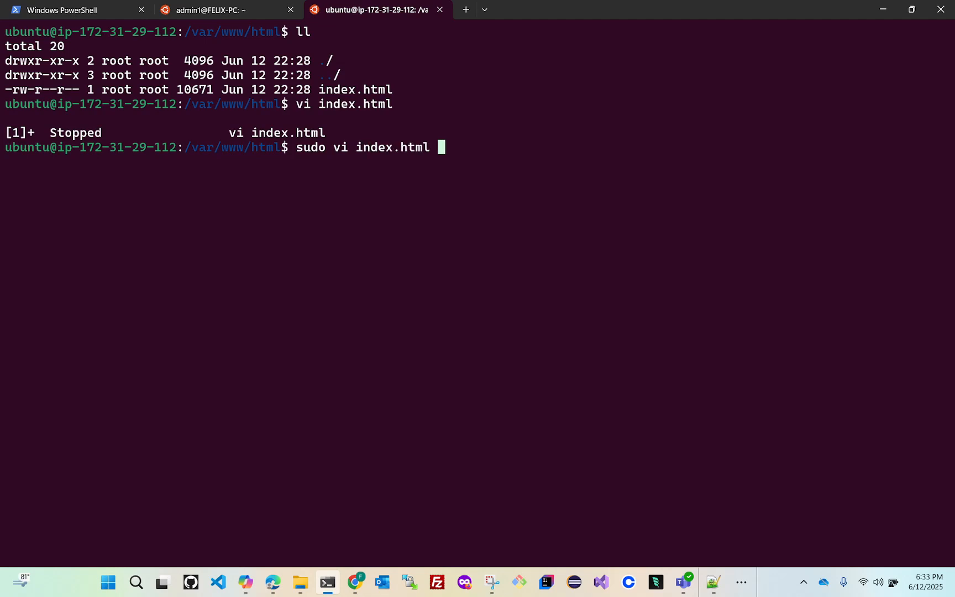
pyautogui.press('Return')
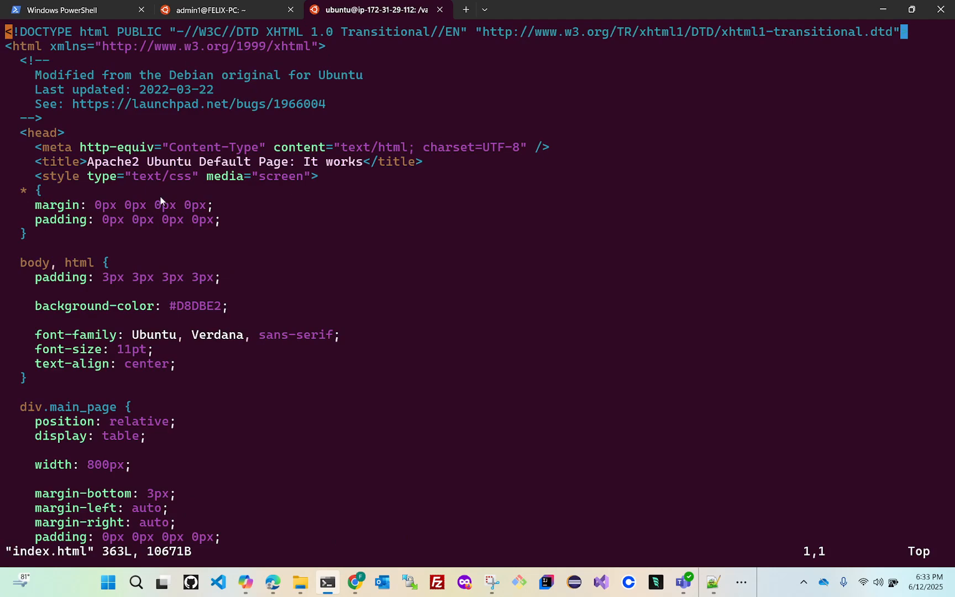
# Delete all lines of index.html using a count of 2000 and paste in the copied DNS Welcome HTML code
pyautogui.write('2000')
pyautogui.press('d')
pyautogui.press('d')
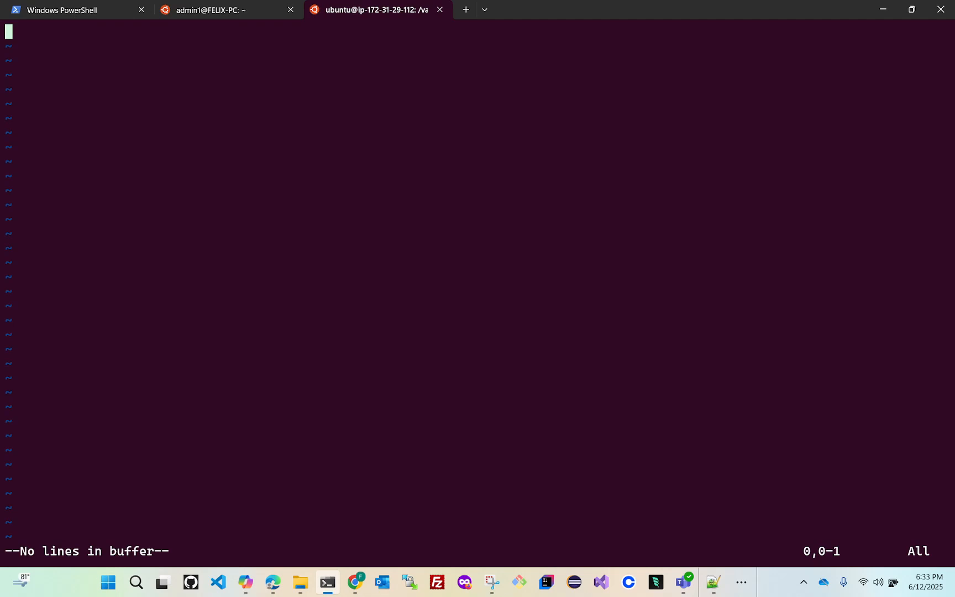
pyautogui.rightClick(211, 273)
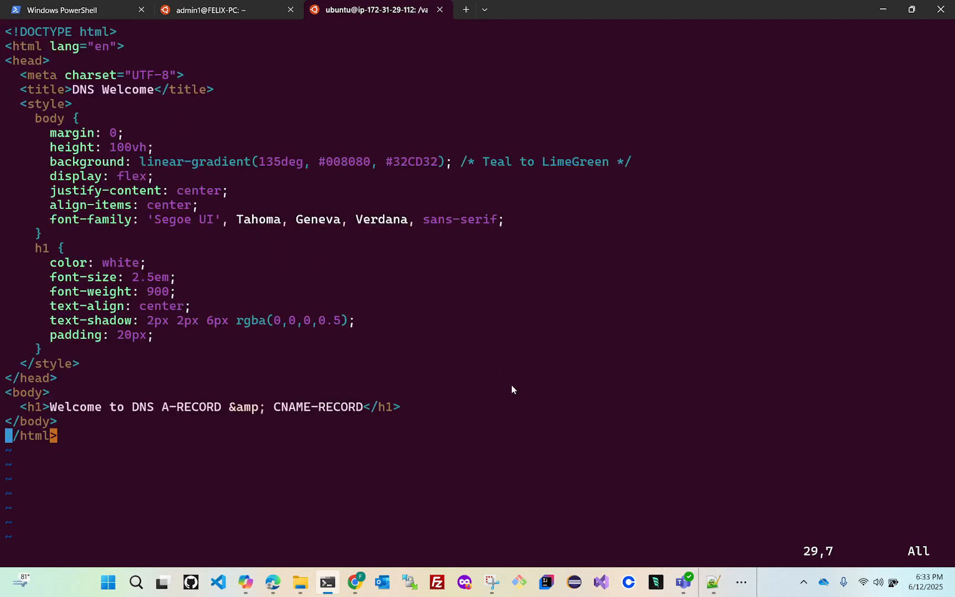
# Force-save index.html and quit the editor with :wq!, and clear the terminal
pyautogui.write(':wq')
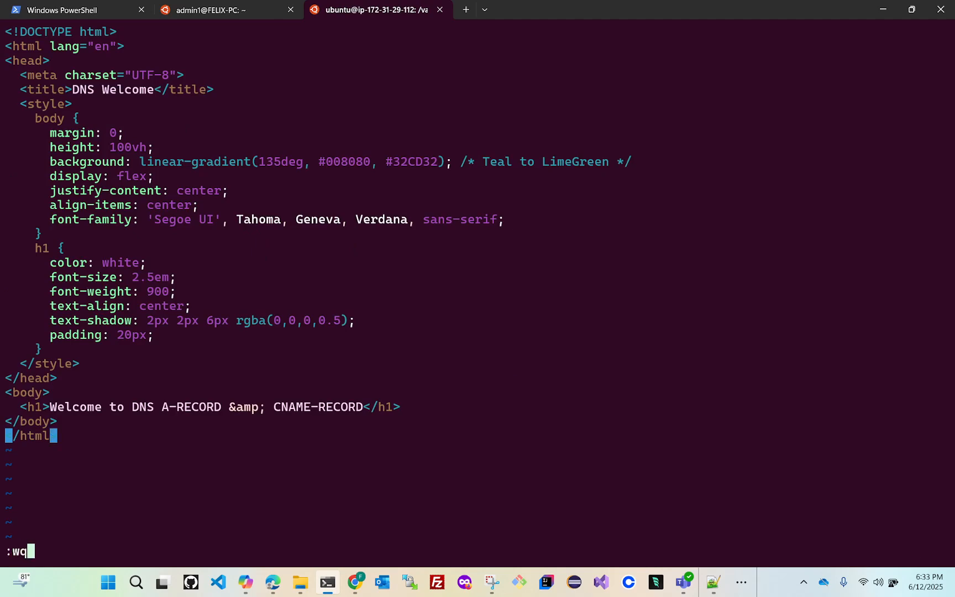
pyautogui.write('!')
pyautogui.press('Return')
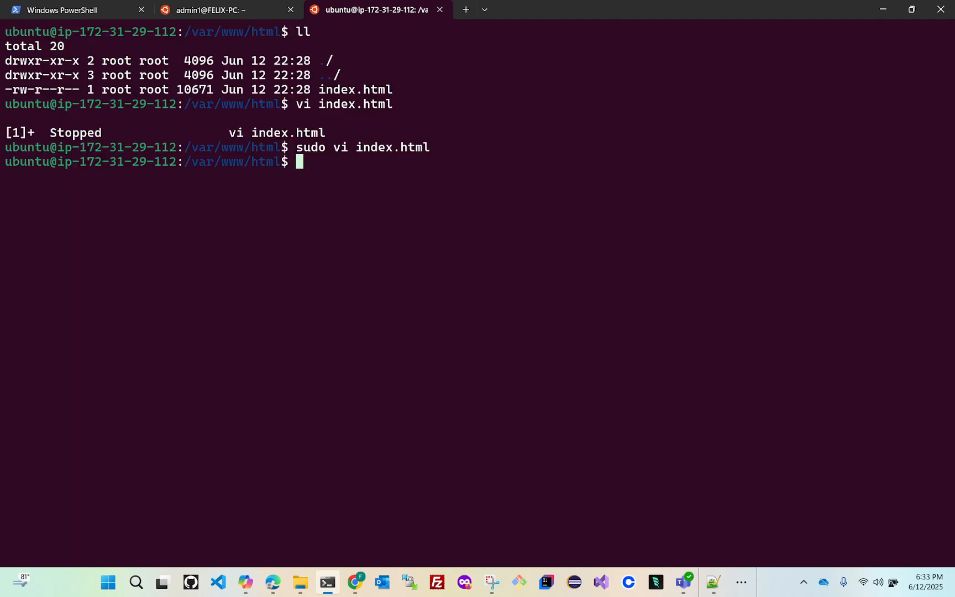
pyautogui.write('clear')
pyautogui.press('Return')
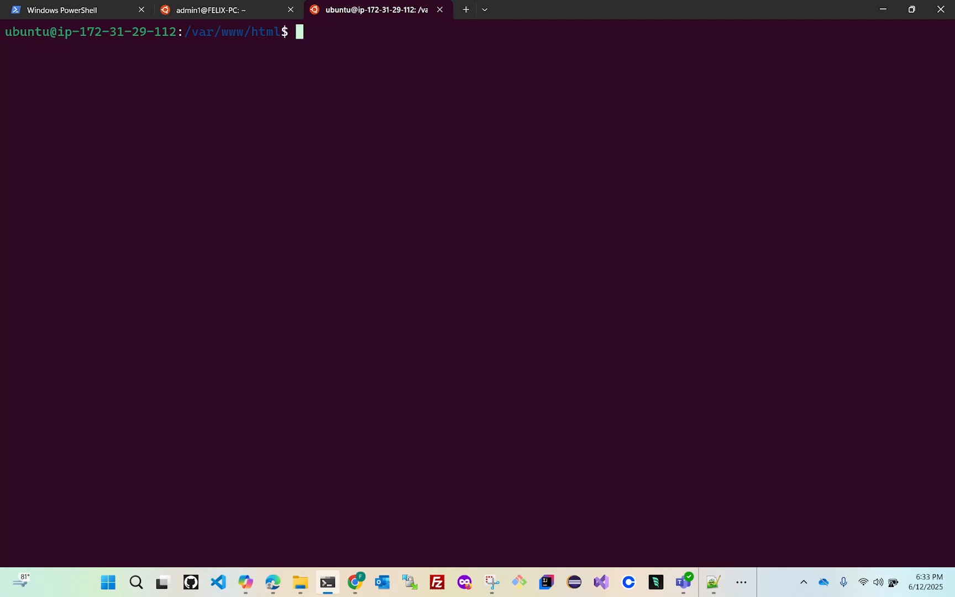
# Print the contents of index.html with cat to check the saved page code
pyautogui.write('cat in')
pyautogui.press('Tab')
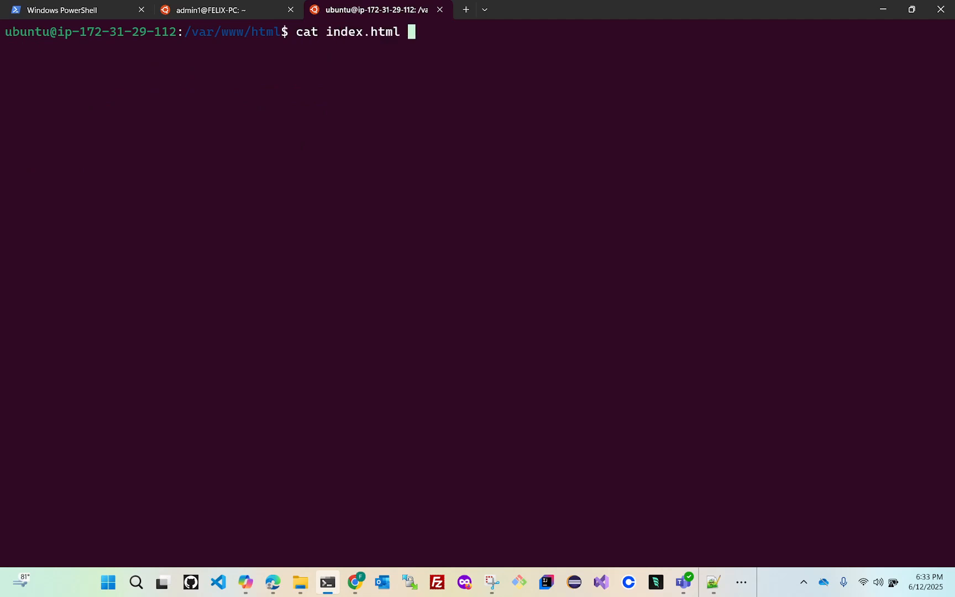
pyautogui.press('Return')
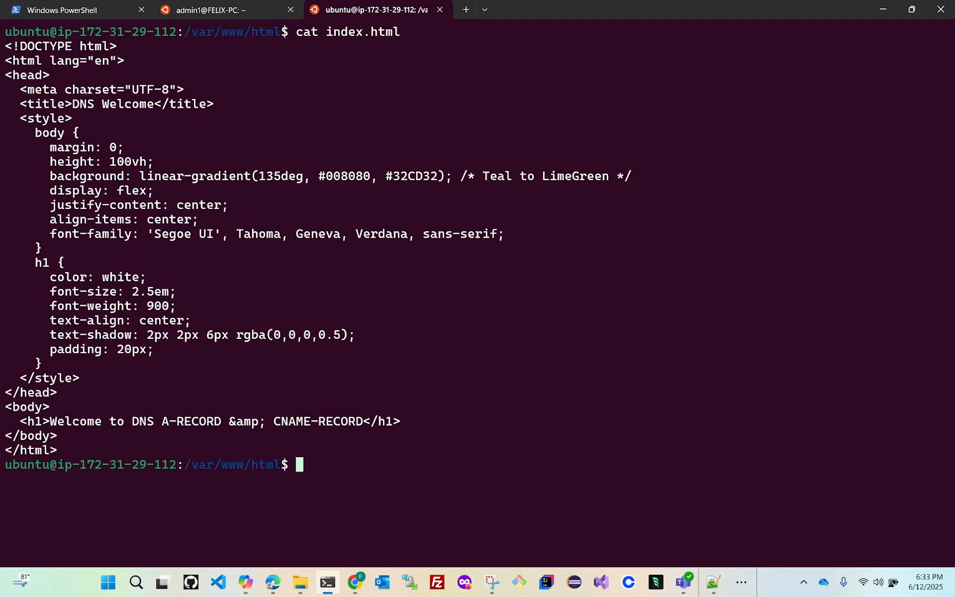
# Clear the terminal and return to the home directory
pyautogui.write('clear')
pyautogui.press('Return')
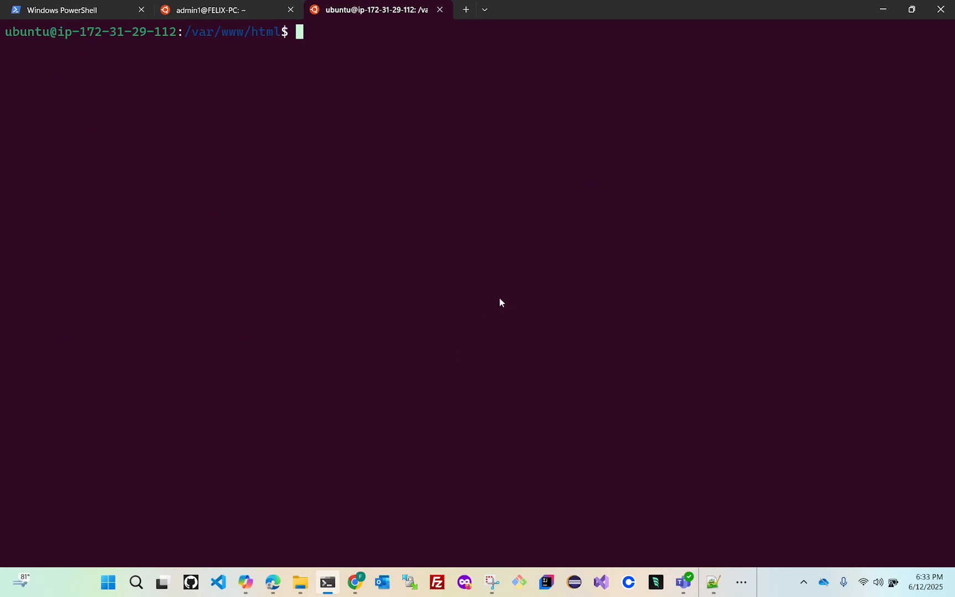
pyautogui.write('cd')
pyautogui.press('Return')
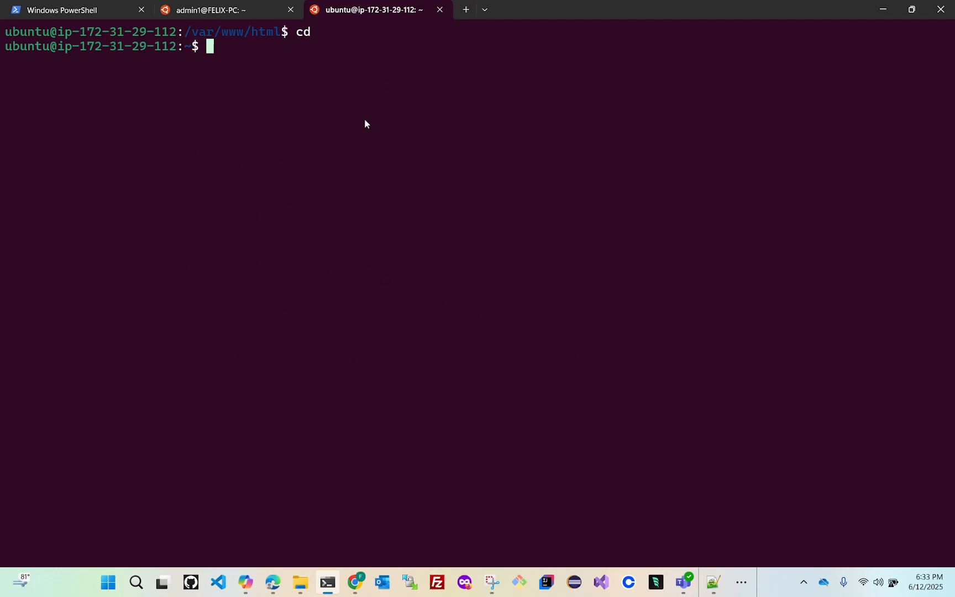
# Switch to Chrome, copy the EC2 instance's public IPv4 address and try to load it in a new browser tab
pyautogui.click(883, 9)
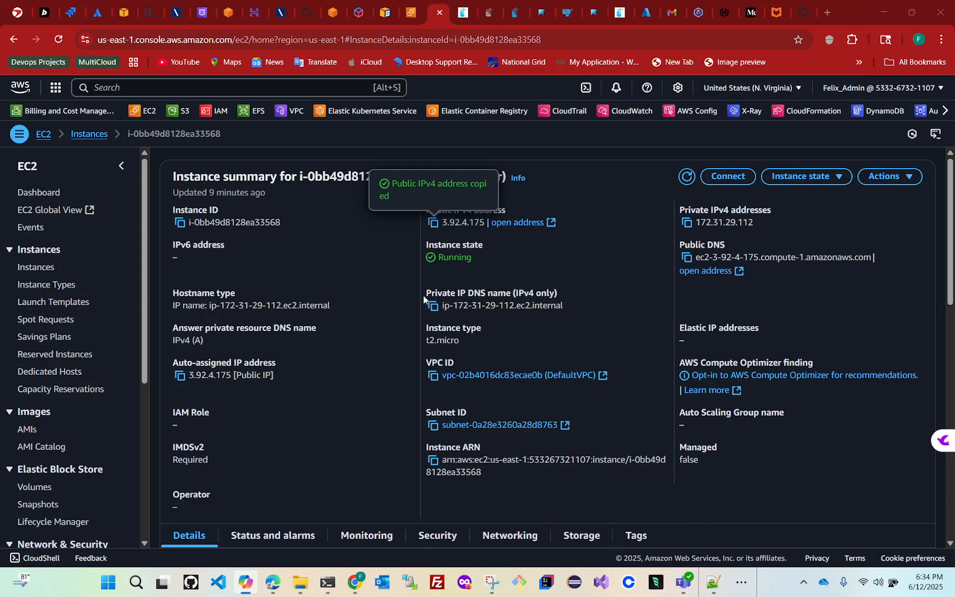
pyautogui.click(433, 222)
pyautogui.click(828, 17)
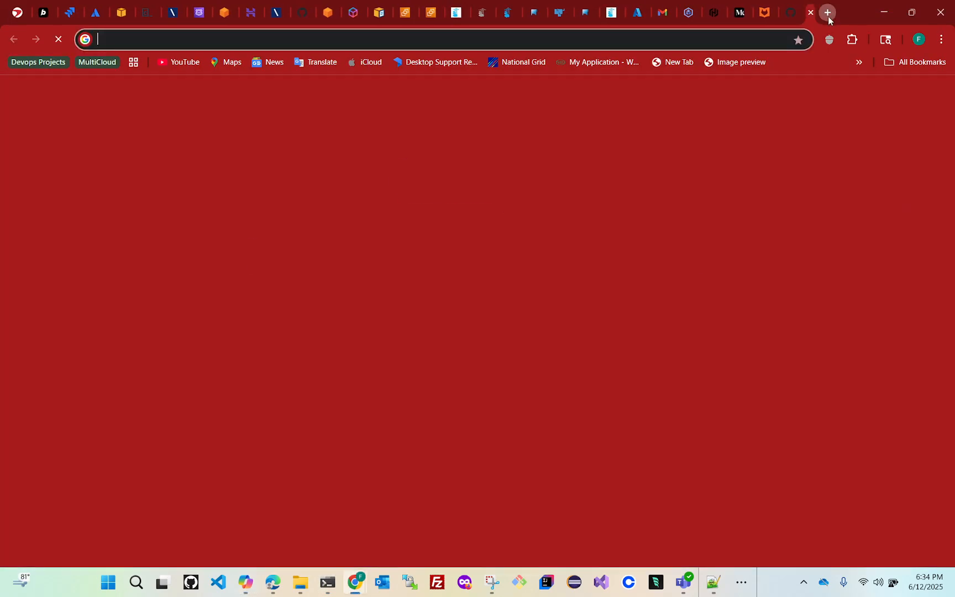
pyautogui.click(196, 41)
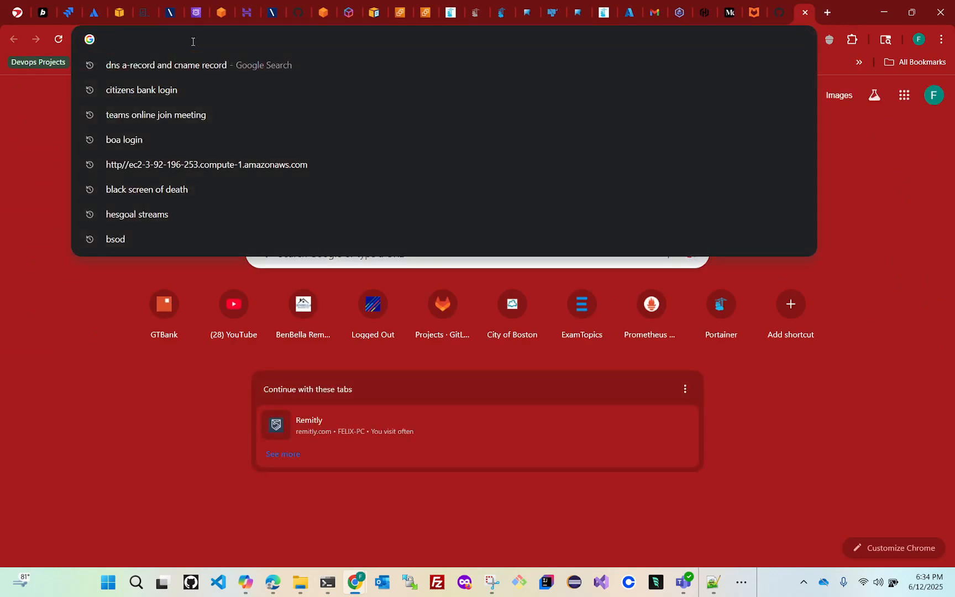
pyautogui.hotkey('ctrl', 'v')
pyautogui.press('Return')
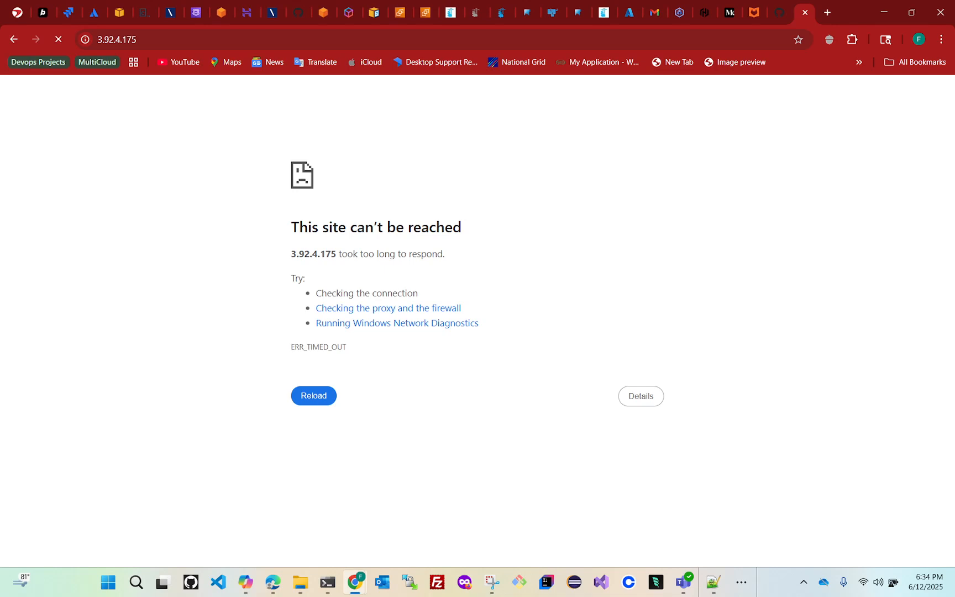
pyautogui.click(62, 37)
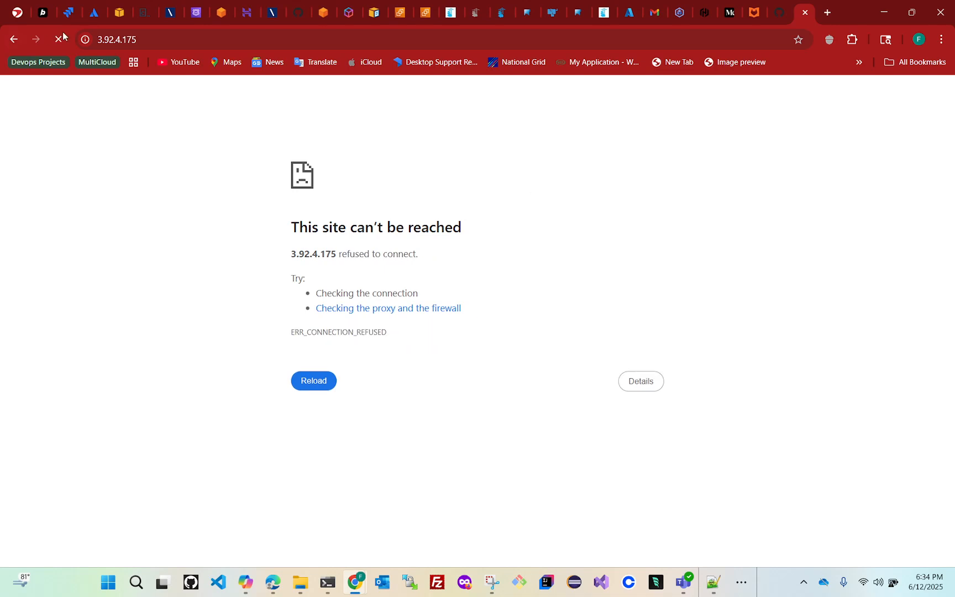
pyautogui.click(154, 38)
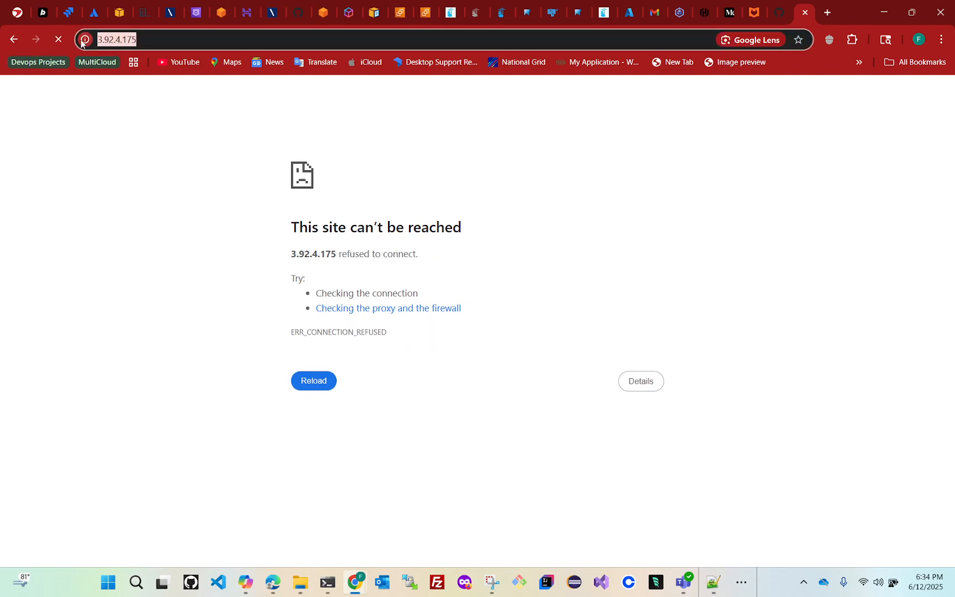
pyautogui.write('http')
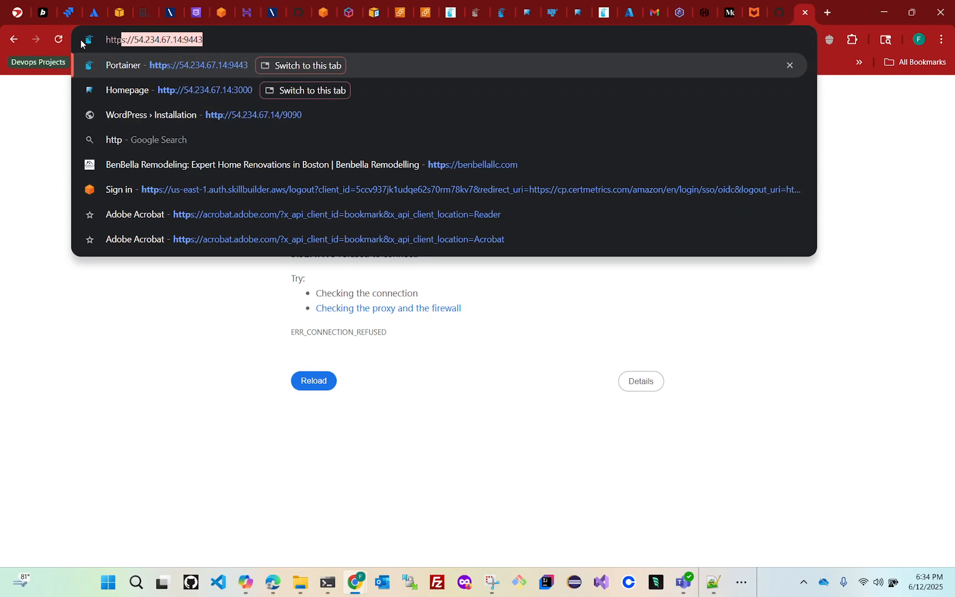
pyautogui.write('://3.92.4.175')
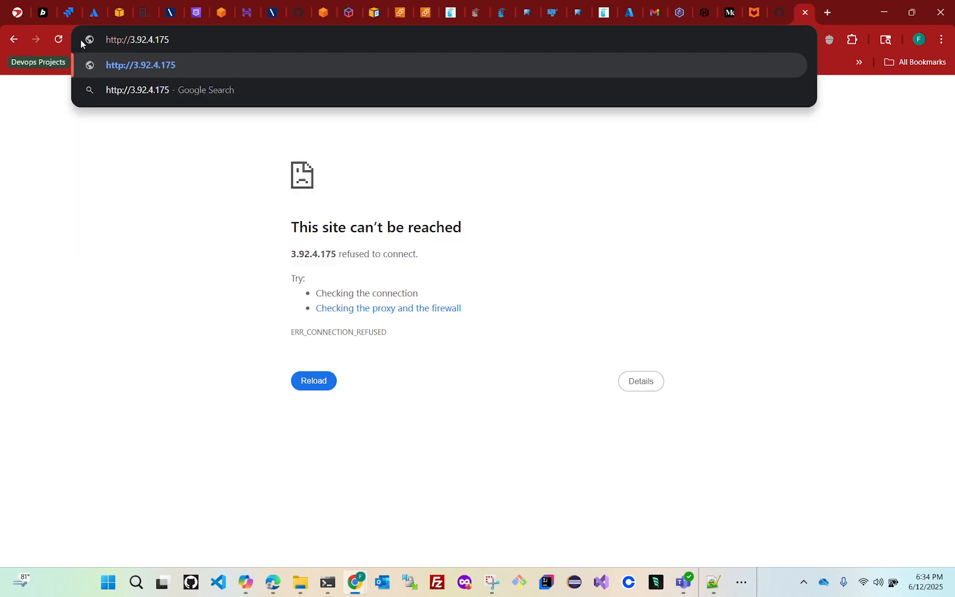
pyautogui.press('Return')
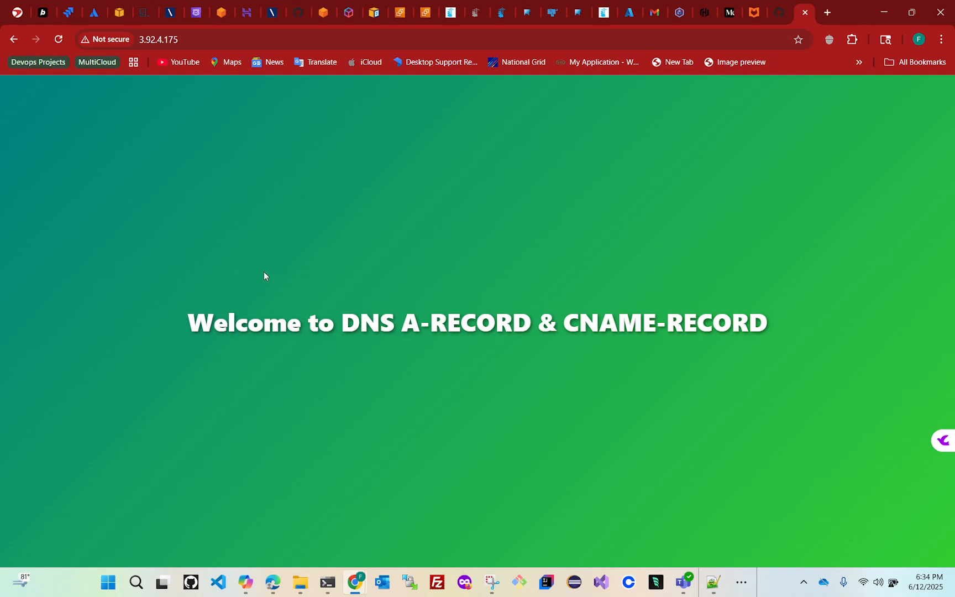
# Copy the public DNS name of the DNS-Server instance from its EC2 instance summary
pyautogui.moveTo(183, 40); pyautogui.dragTo(135, 43)
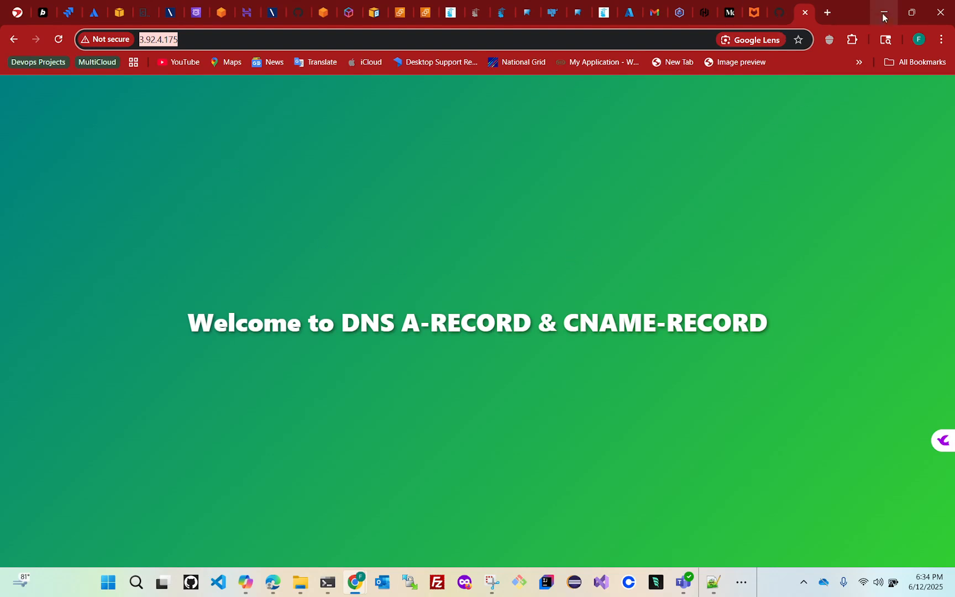
pyautogui.click(405, 12)
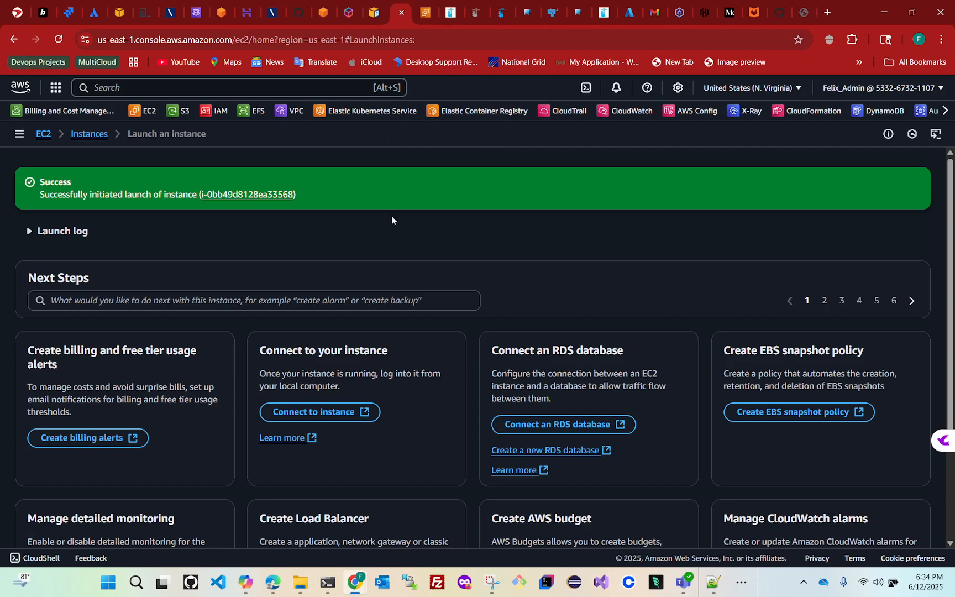
pyautogui.click(427, 12)
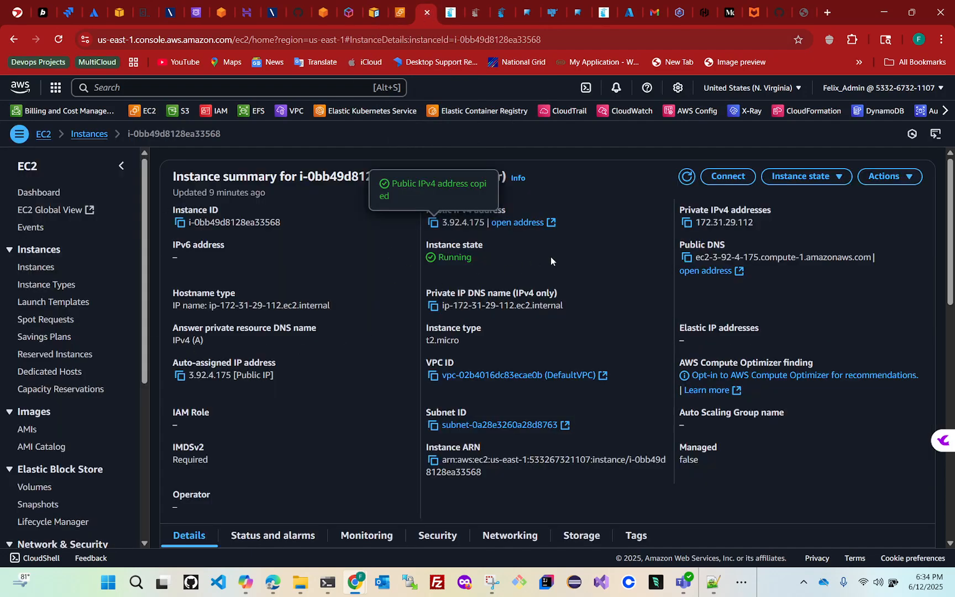
pyautogui.click(688, 262)
# Load the welcome page over HTTP in a new browser tab using the copied public DNS name
pyautogui.click(828, 12)
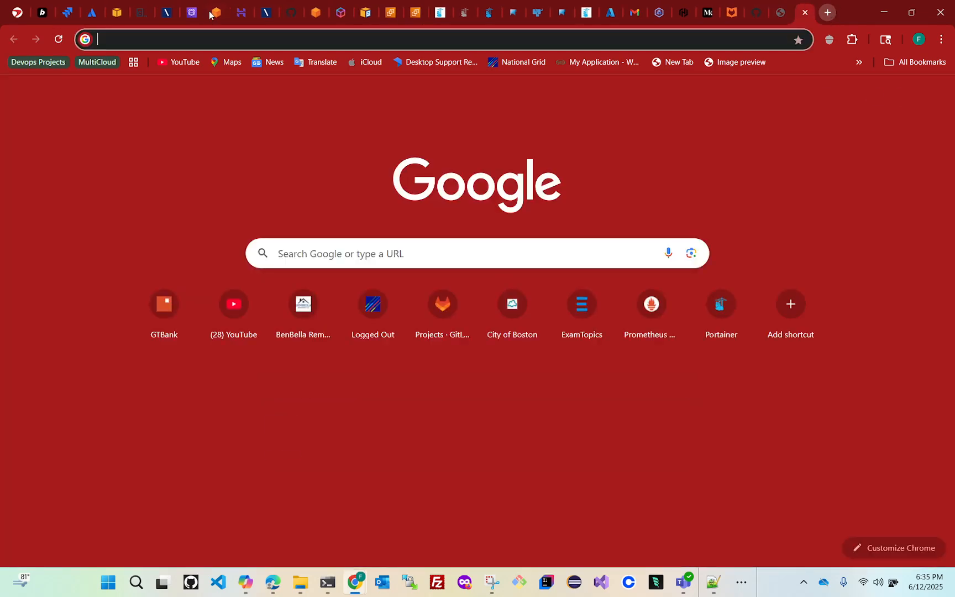
pyautogui.click(172, 39)
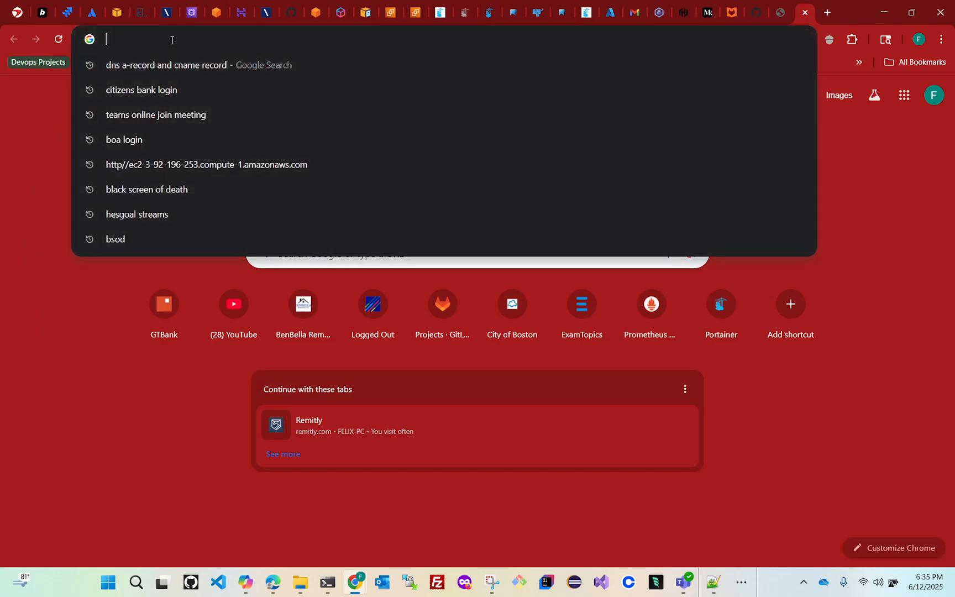
pyautogui.write('http')
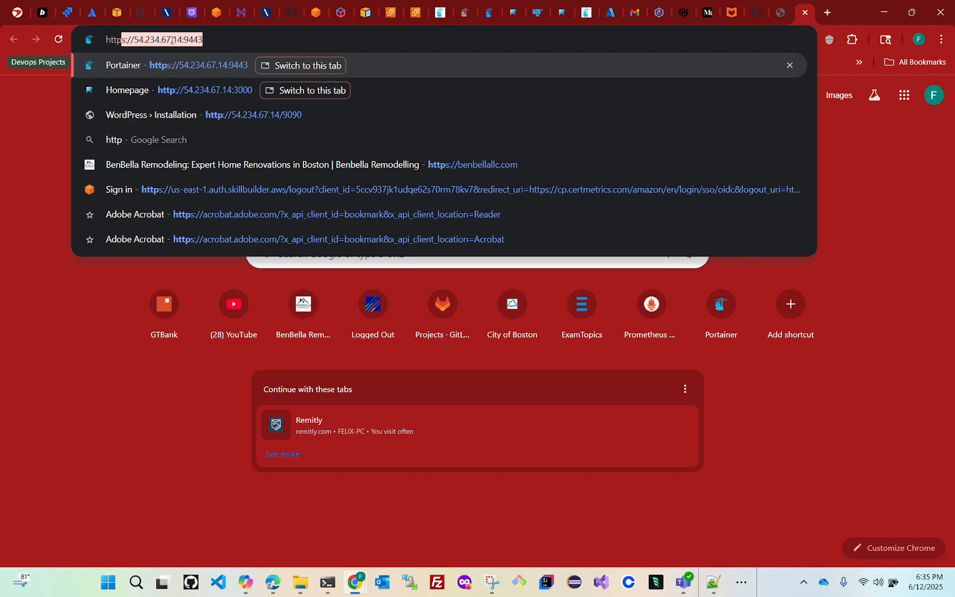
pyautogui.write('://3.92.4.175')
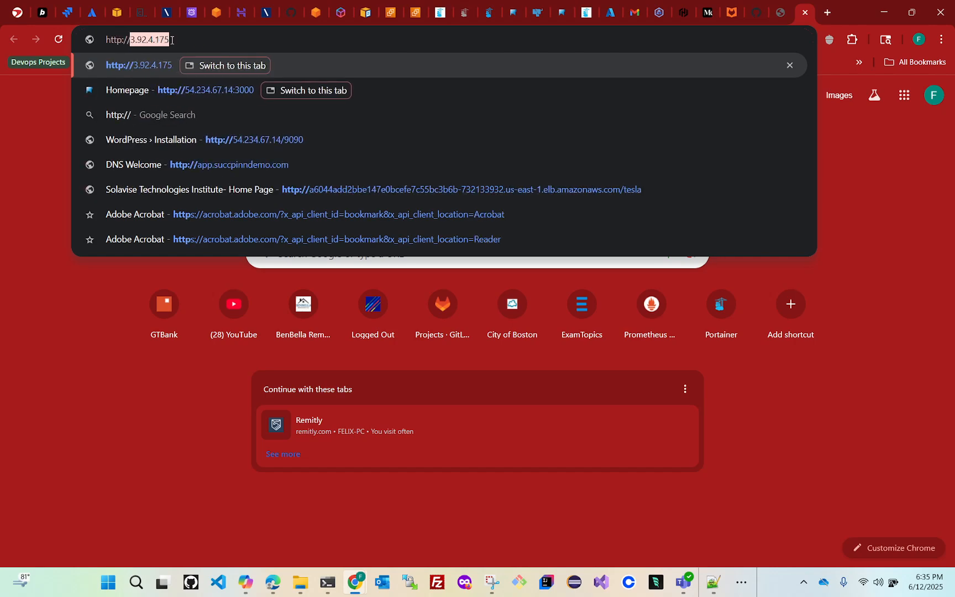
pyautogui.hotkey('ctrl', 'v')
pyautogui.press('Return')
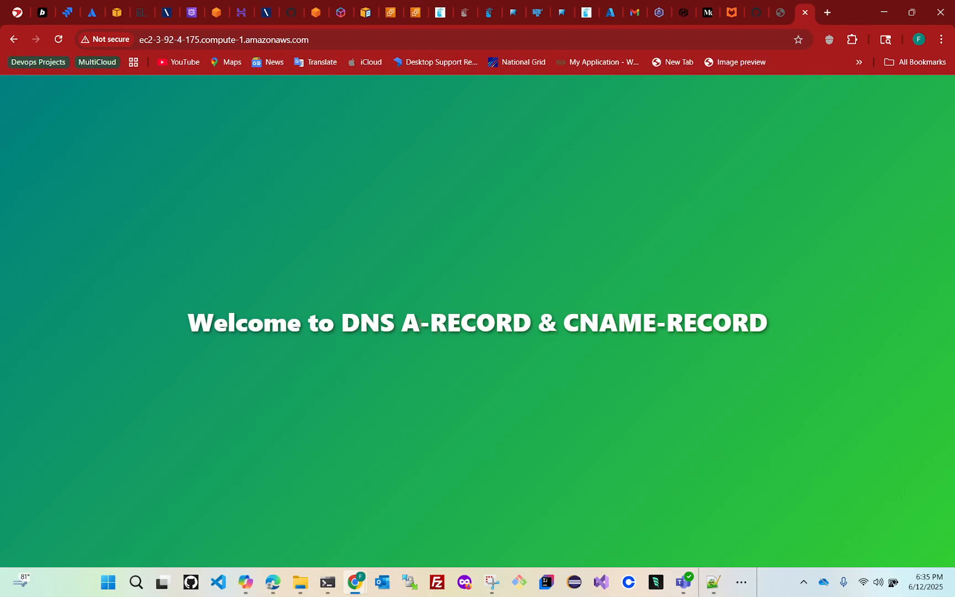
# Close both welcome-page test tabs and return to the DNS-Server instance summary
pyautogui.click(807, 14)
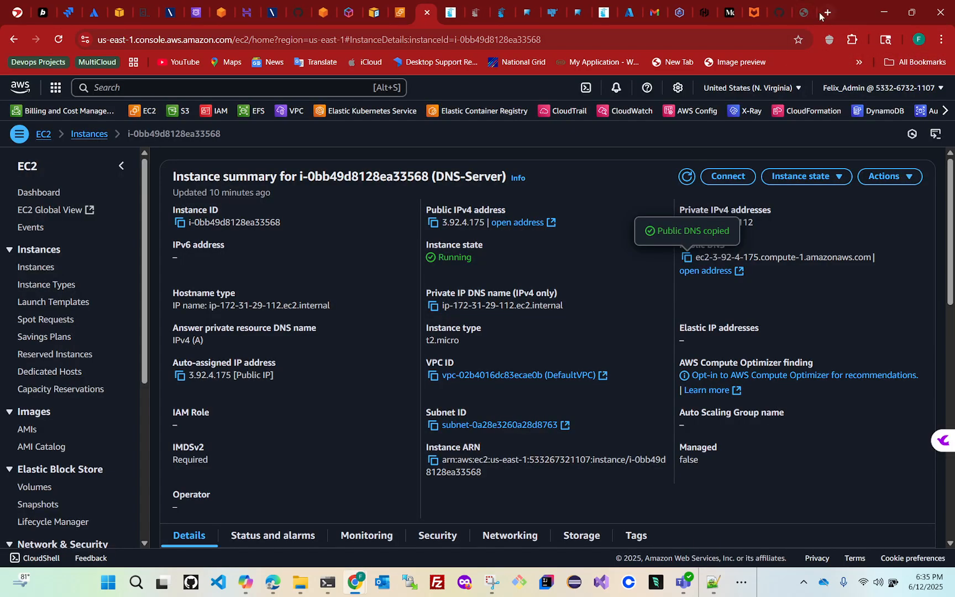
pyautogui.click(804, 14)
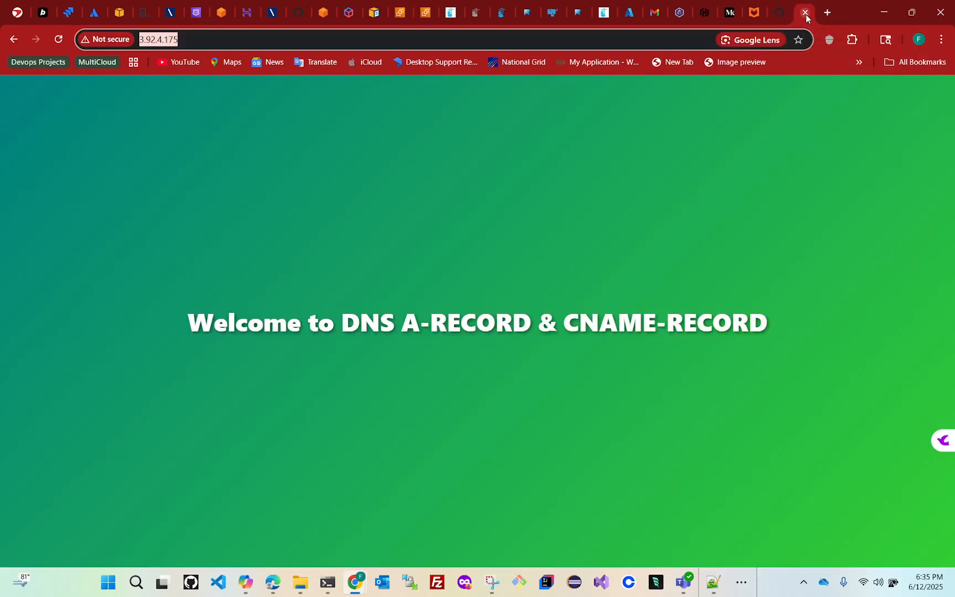
pyautogui.click(805, 14)
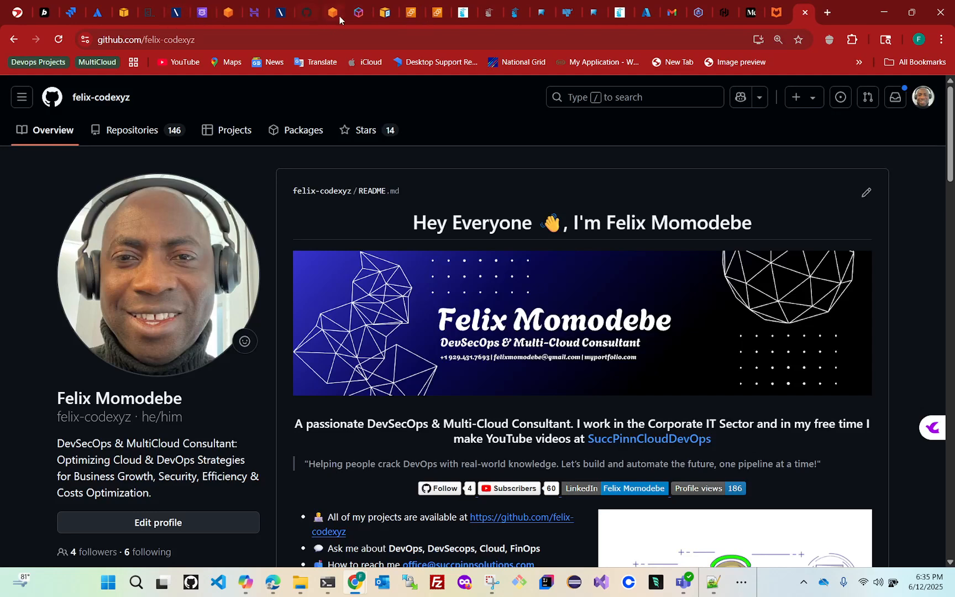
pyautogui.click(410, 15)
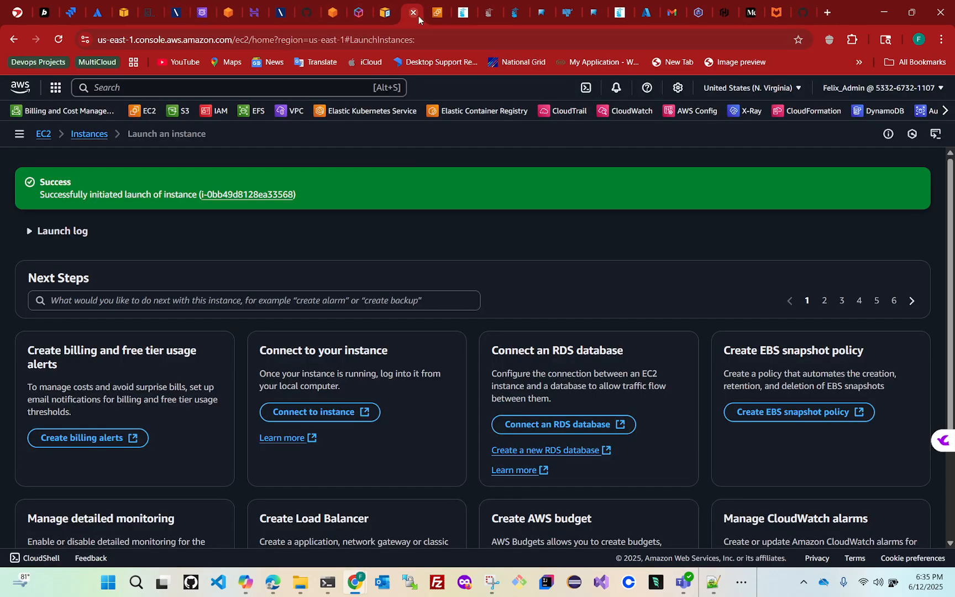
pyautogui.click(437, 14)
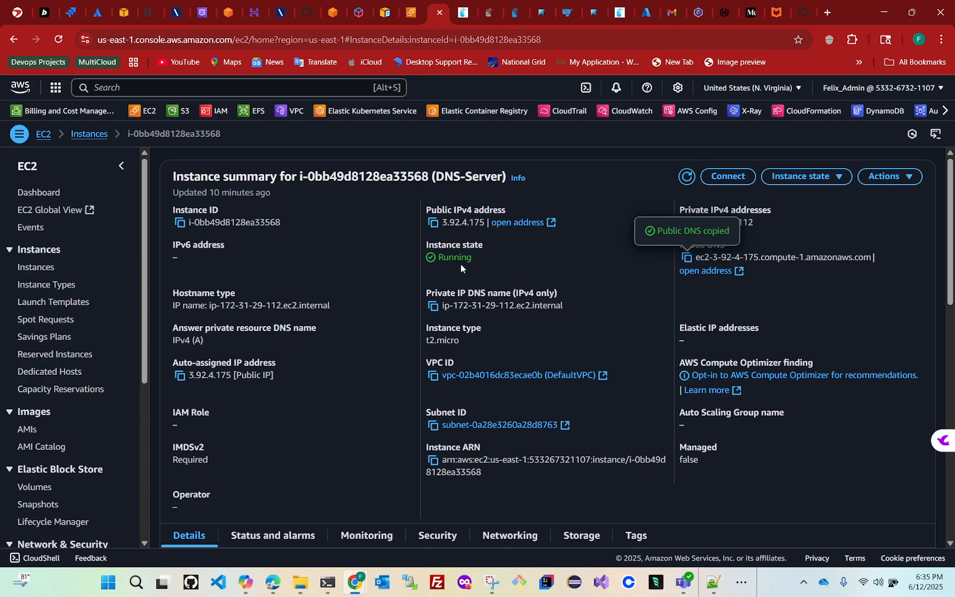
# Sign in to the IONOS account with the prefilled customer ID and the account password, and dismiss the WordPress promotion
pyautogui.click(176, 12)
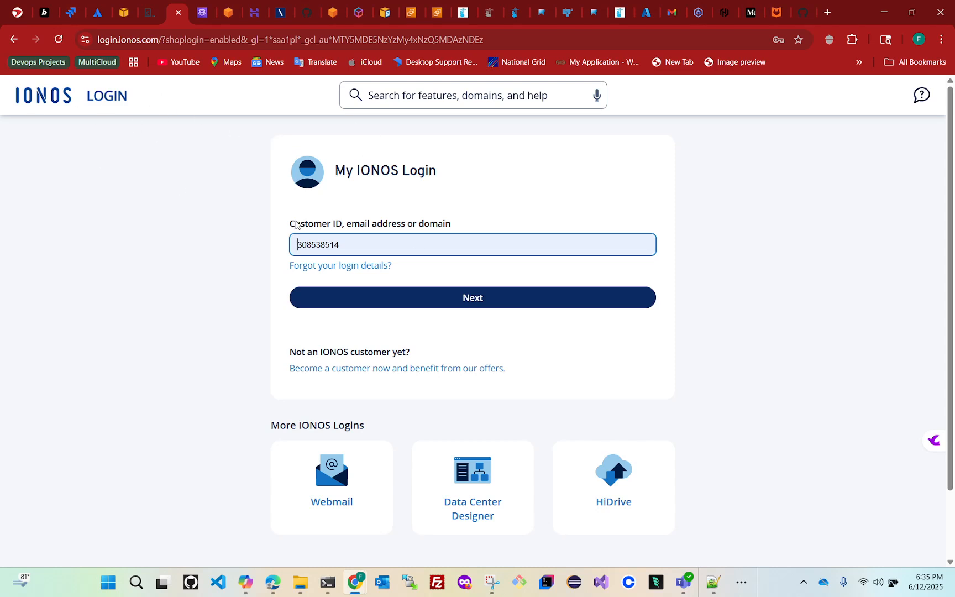
pyautogui.click(468, 300)
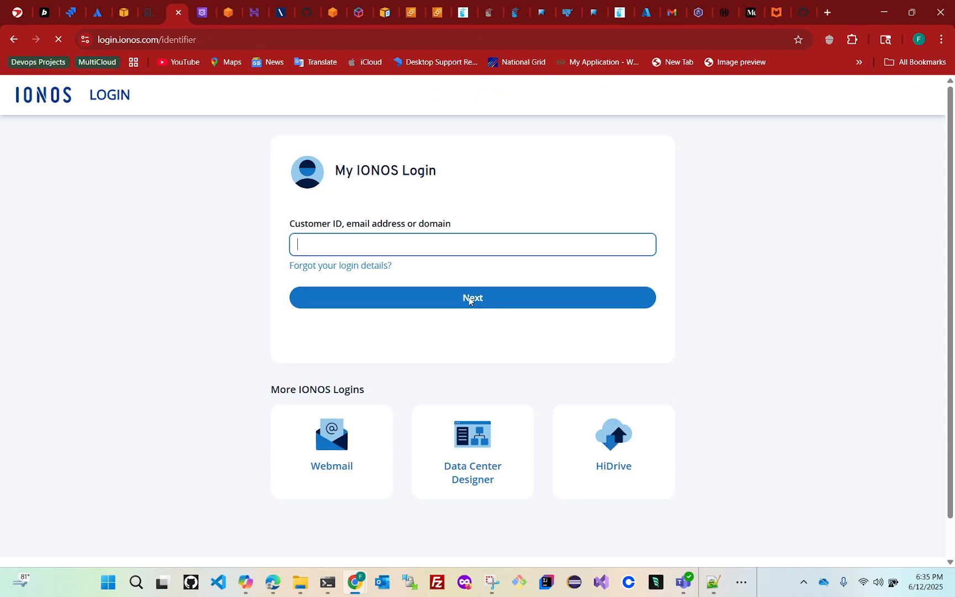
pyautogui.click(483, 302)
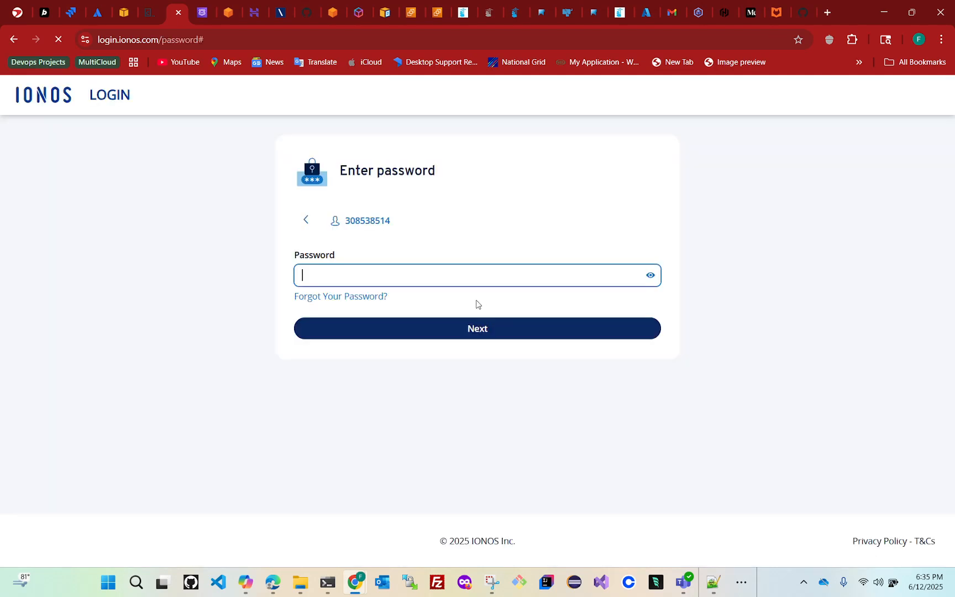
pyautogui.click(474, 333)
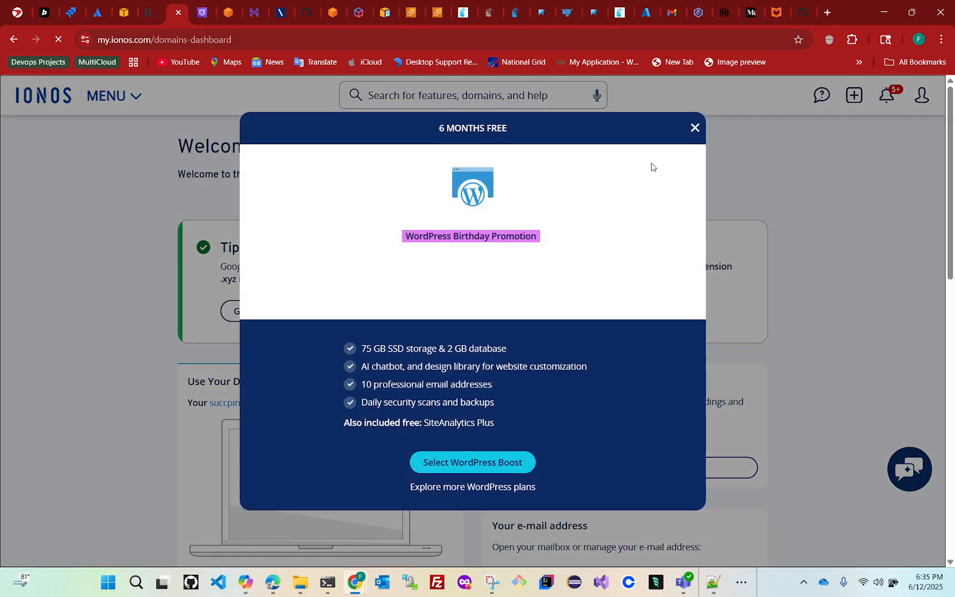
pyautogui.click(694, 129)
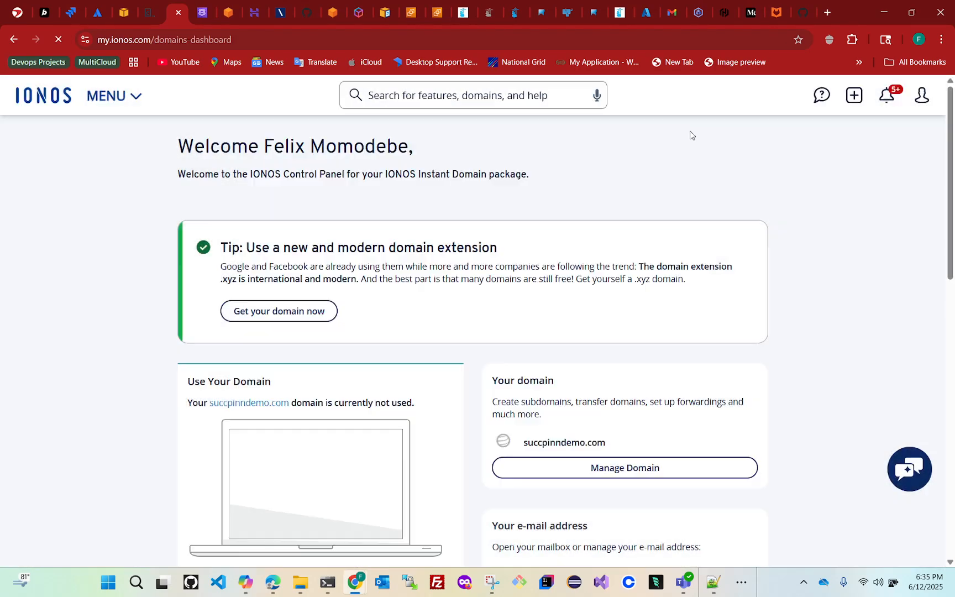
# Open the DNS settings of the domain succpinndemo.com and start adding a new DNS record
pyautogui.click(607, 474)
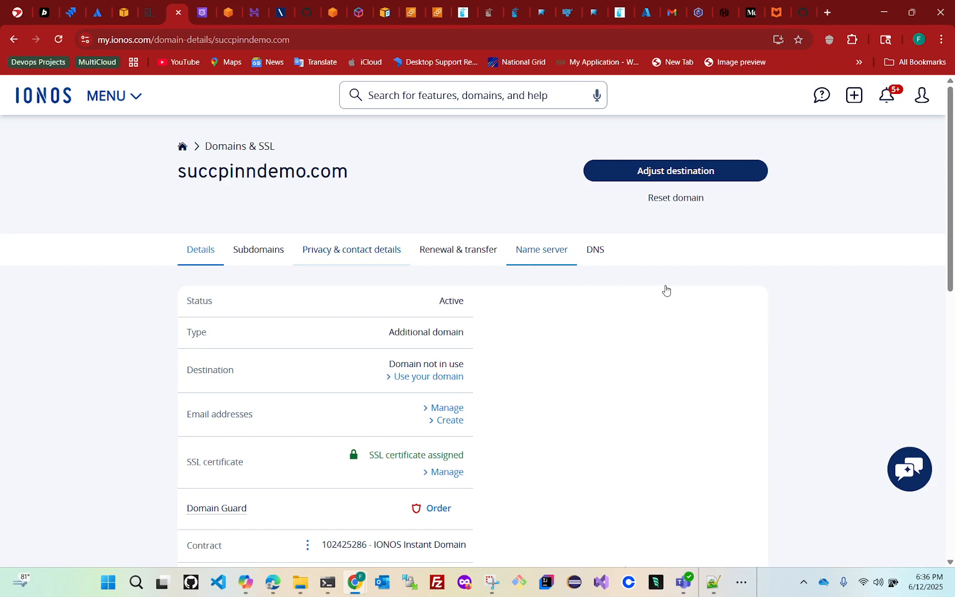
pyautogui.moveTo(376, 172); pyautogui.dragTo(164, 184)
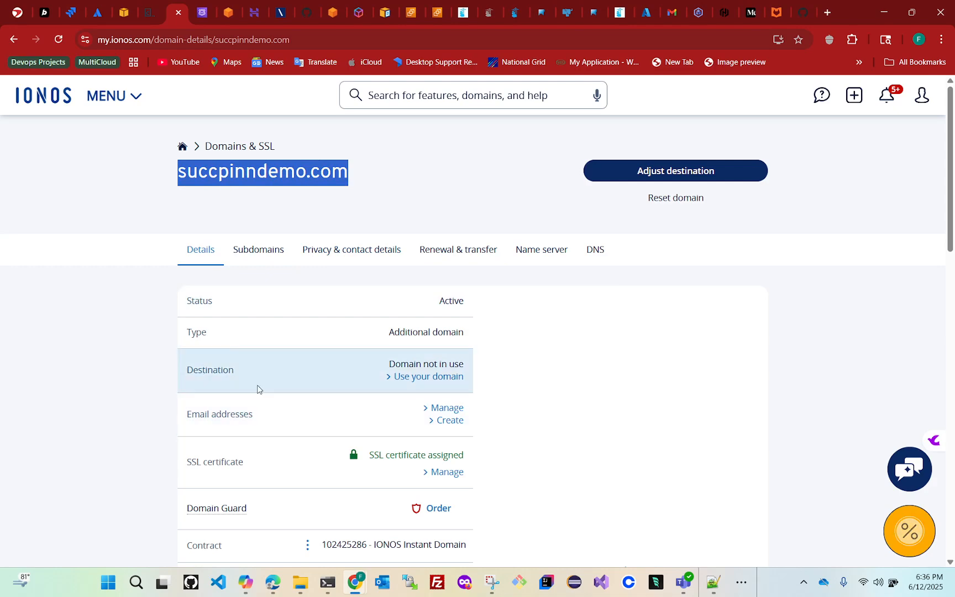
pyautogui.click(595, 251)
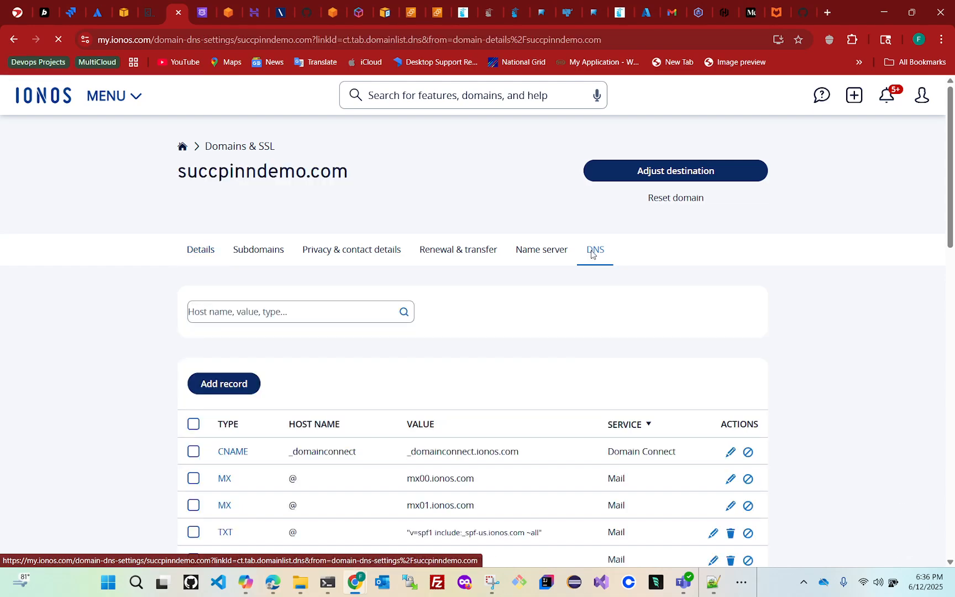
pyautogui.scroll(-2, 354, 356)
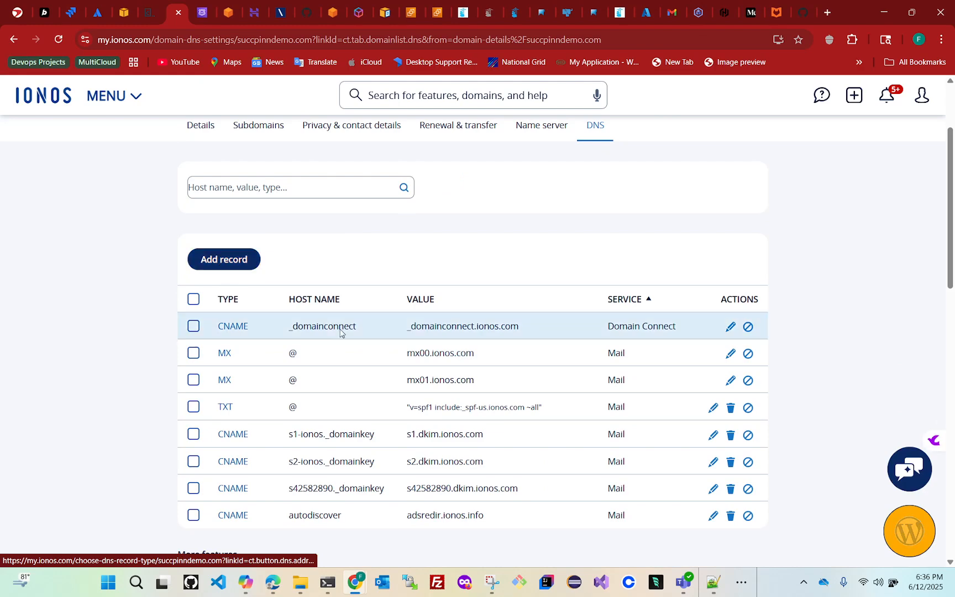
pyautogui.scroll(-1, 344, 340)
pyautogui.scroll(-1, 346, 343)
pyautogui.click(224, 136)
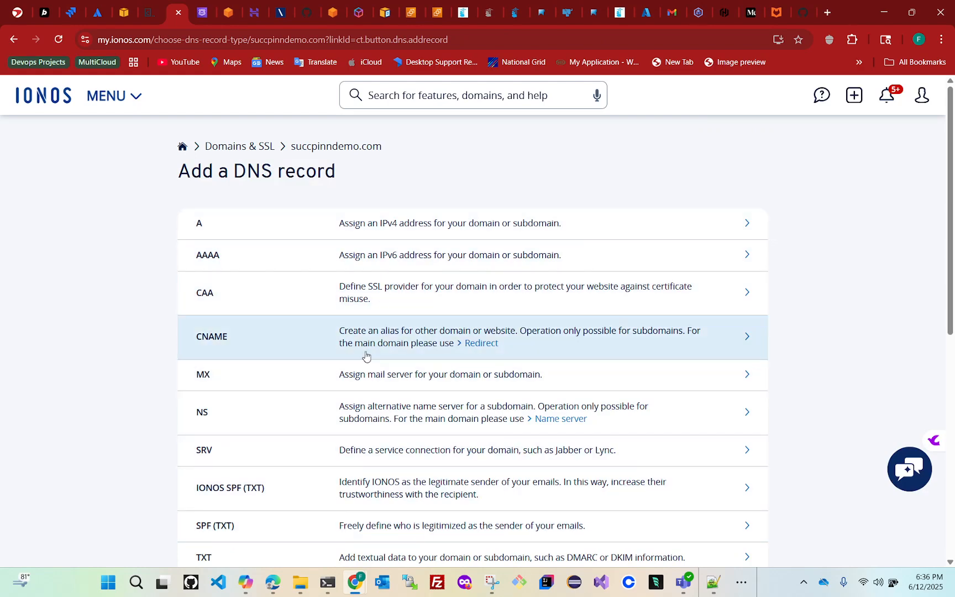
# Switch to the Eraser notes in Edge and add a pen stroke at the first digit of the handwritten 1.2.3.4 below A-Record
pyautogui.moveTo(273, 582)
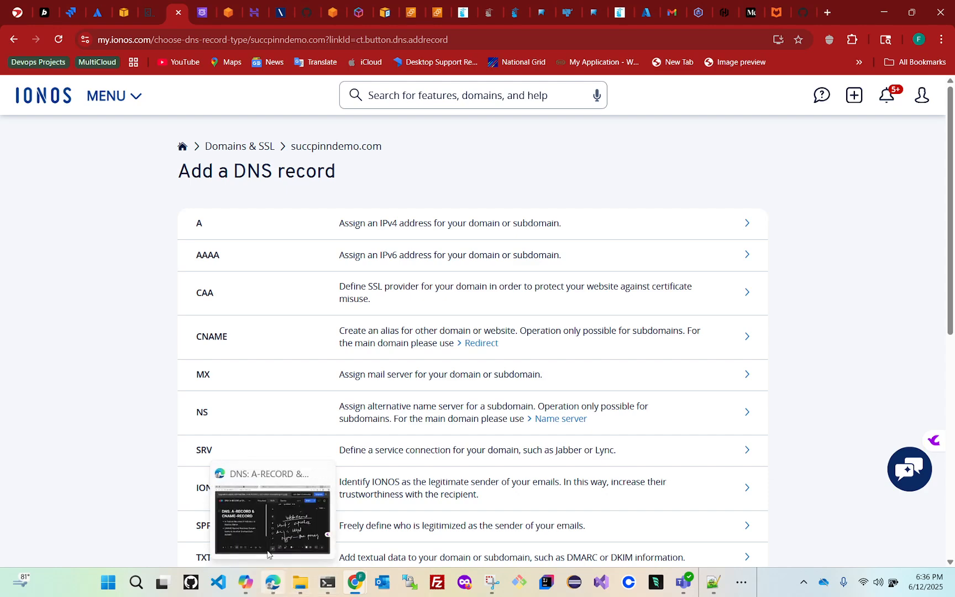
pyautogui.click(267, 553)
pyautogui.scroll(10, 688, 301)
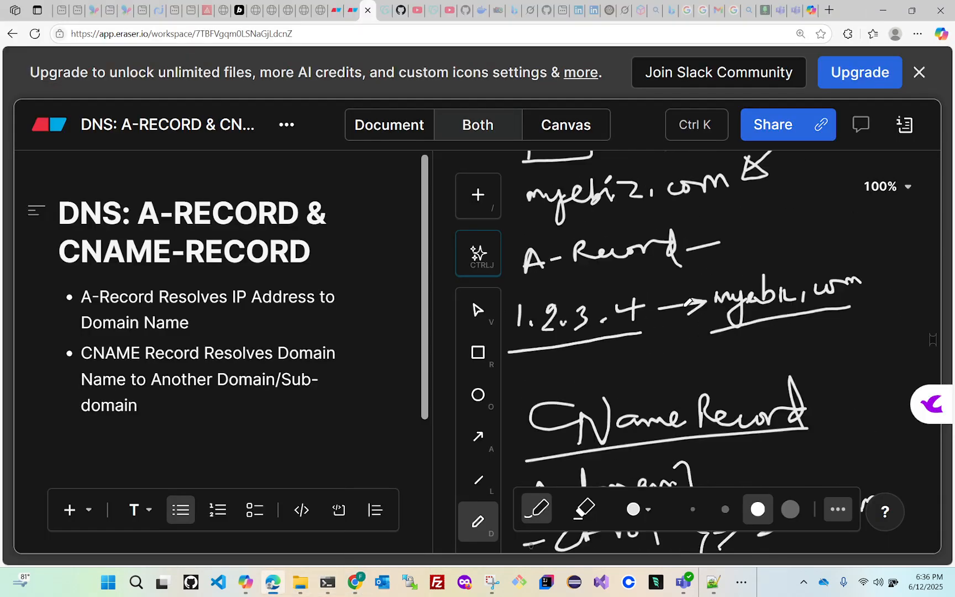
pyautogui.scroll(3, 688, 301)
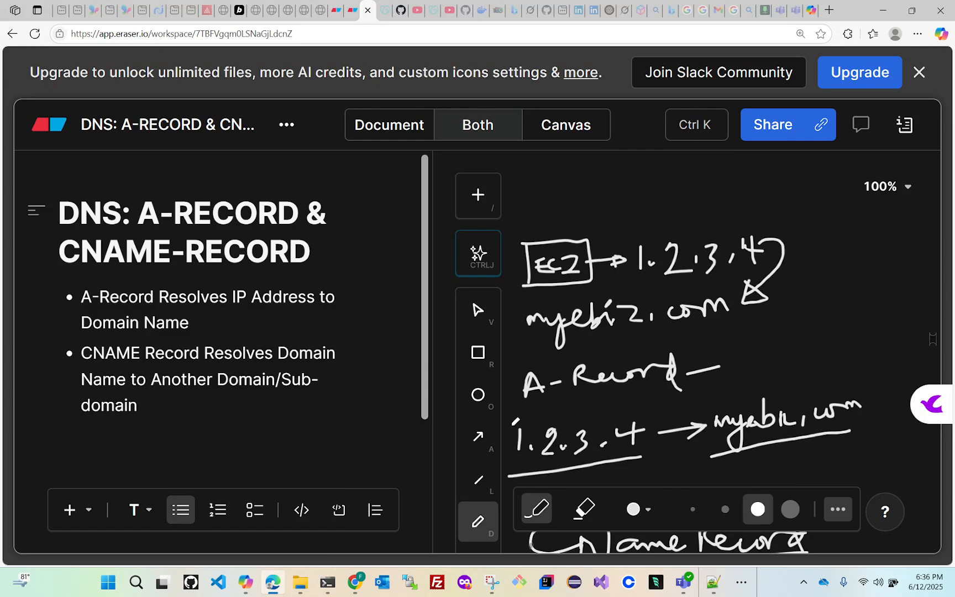
pyautogui.moveTo(508, 425); pyautogui.dragTo(522, 424)
pyautogui.scroll(-3, 648, 386)
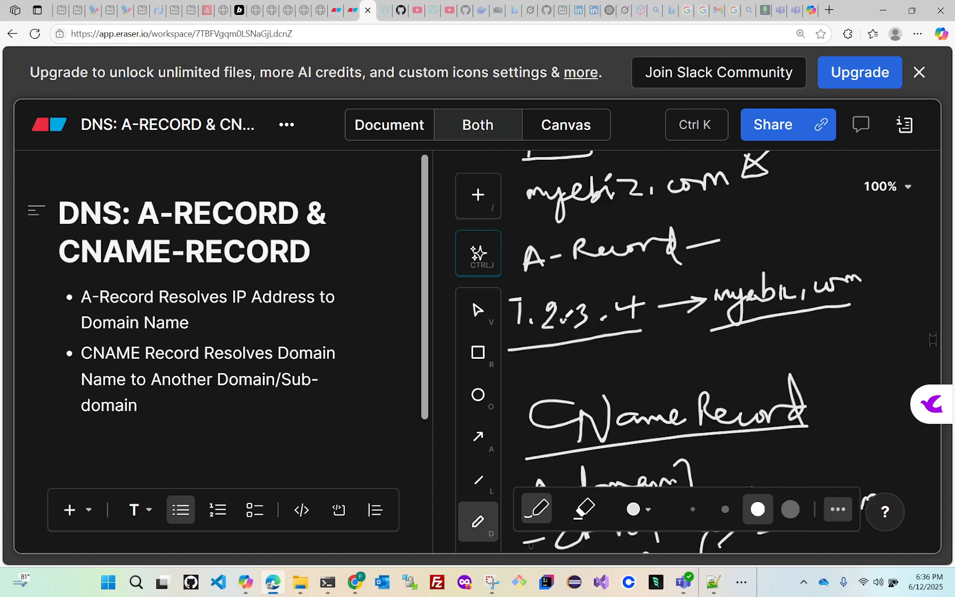
# Handwrite "AAAA Rec" directly beneath the A-Record heading on the canvas
pyautogui.moveTo(533, 276)
pyautogui.mouseDown()
pyautogui.moveTo(531, 289)
pyautogui.moveTo(546, 291)
pyautogui.mouseUp()
pyautogui.moveTo(548, 273)
pyautogui.mouseDown()
pyautogui.moveTo(563, 291)
pyautogui.moveTo(590, 281)
pyautogui.mouseUp()
pyautogui.moveTo(598, 270)
pyautogui.mouseDown()
pyautogui.moveTo(594, 281)
pyautogui.moveTo(635, 285)
pyautogui.mouseUp()
pyautogui.moveTo(636, 268)
pyautogui.mouseDown()
pyautogui.moveTo(646, 283)
pyautogui.moveTo(678, 282)
pyautogui.mouseUp()
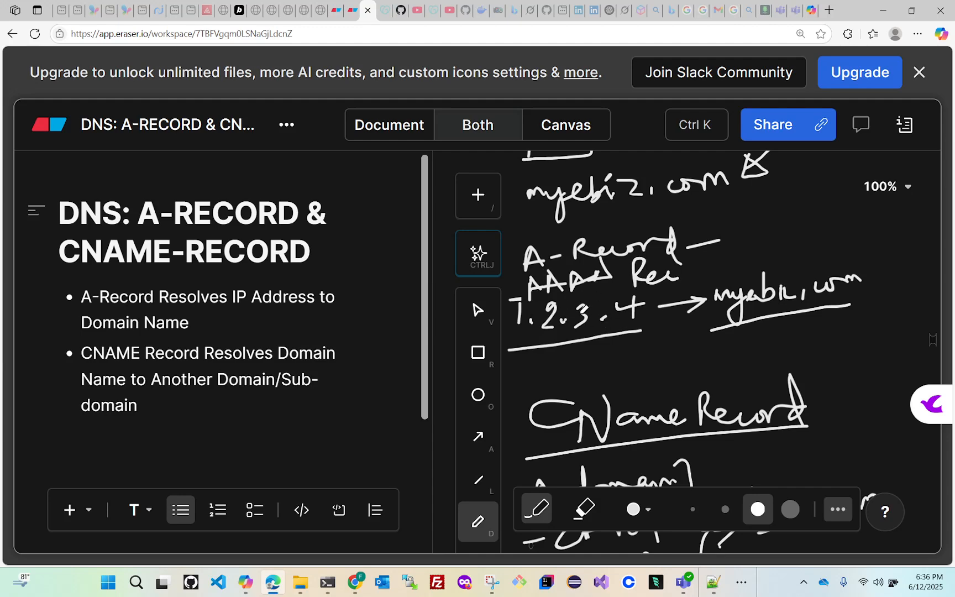
# Handwrite "A IPV4" and "AAAA IPV6" on an empty area of the canvas and put a check mark beside each
pyautogui.scroll(-15, 627, 320)
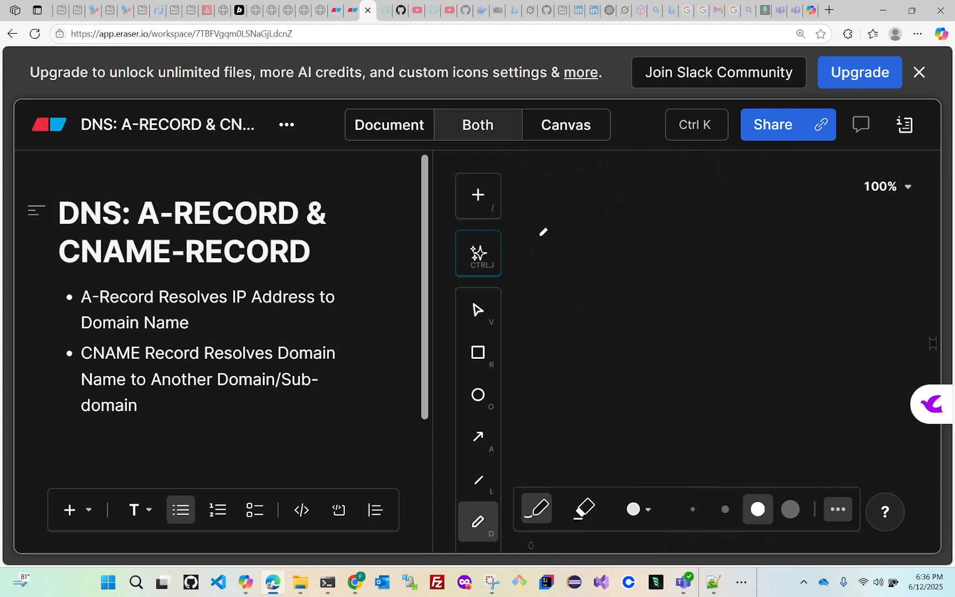
pyautogui.moveTo(534, 264)
pyautogui.mouseDown()
pyautogui.moveTo(539, 217)
pyautogui.moveTo(546, 251)
pyautogui.moveTo(694, 246)
pyautogui.moveTo(669, 270)
pyautogui.mouseUp()
pyautogui.click(527, 306)
pyautogui.moveTo(527, 322); pyautogui.dragTo(520, 348)
pyautogui.moveTo(527, 307)
pyautogui.mouseDown()
pyautogui.moveTo(550, 341)
pyautogui.moveTo(547, 325)
pyautogui.moveTo(548, 342)
pyautogui.moveTo(572, 335)
pyautogui.mouseUp()
pyautogui.moveTo(544, 330)
pyautogui.mouseDown()
pyautogui.moveTo(586, 303)
pyautogui.moveTo(596, 334)
pyautogui.moveTo(622, 296)
pyautogui.moveTo(633, 323)
pyautogui.mouseUp()
pyautogui.moveTo(597, 332); pyautogui.dragTo(617, 318)
pyautogui.moveTo(666, 298)
pyautogui.mouseDown()
pyautogui.moveTo(667, 334)
pyautogui.moveTo(684, 335)
pyautogui.moveTo(679, 319)
pyautogui.moveTo(706, 284)
pyautogui.moveTo(715, 311)
pyautogui.moveTo(711, 303)
pyautogui.mouseUp()
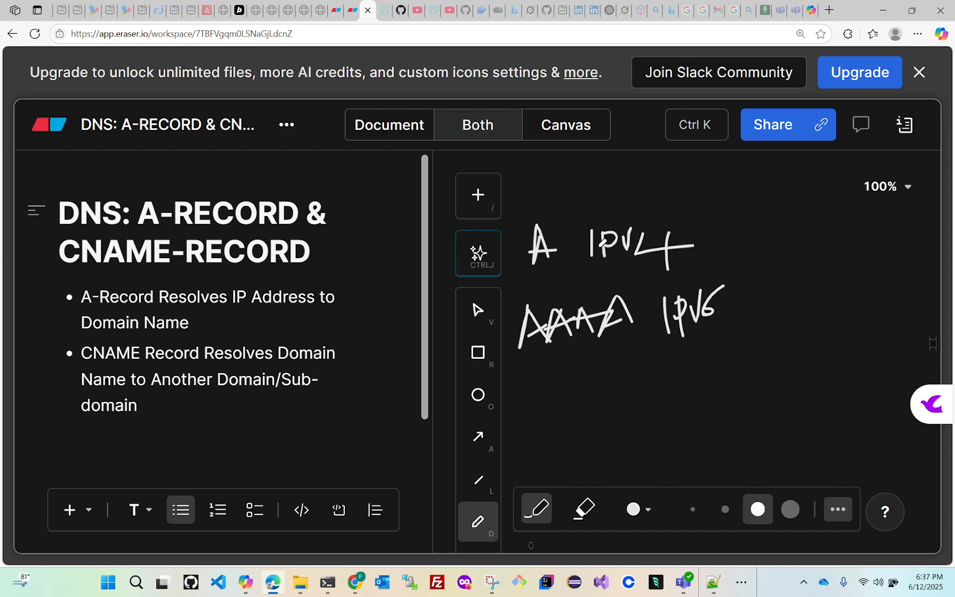
pyautogui.moveTo(707, 223); pyautogui.dragTo(736, 197)
pyautogui.moveTo(718, 300); pyautogui.dragTo(759, 292)
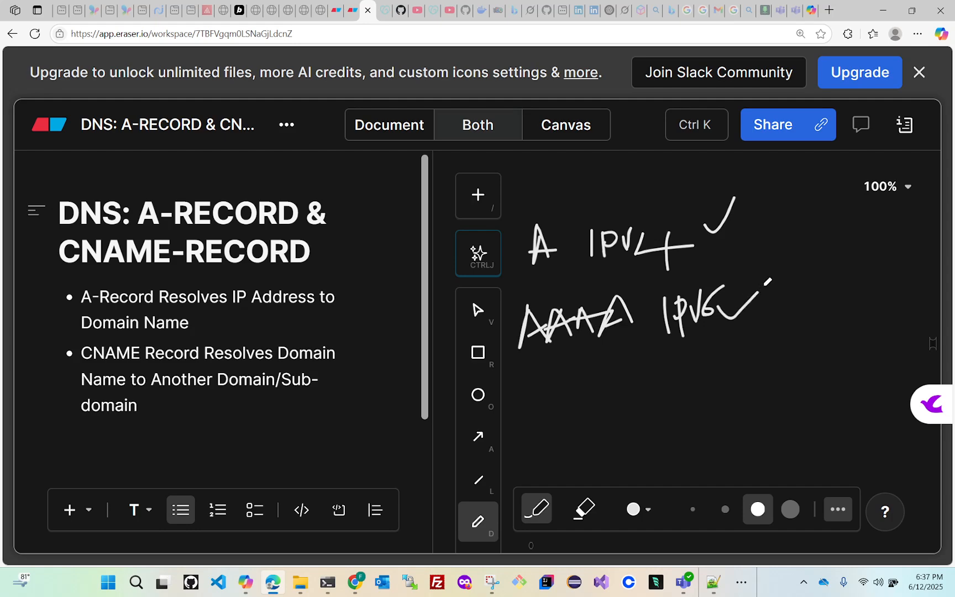
# Return to IONOS in Chrome, choose the A record type and set its host name to dns
pyautogui.click(880, 11)
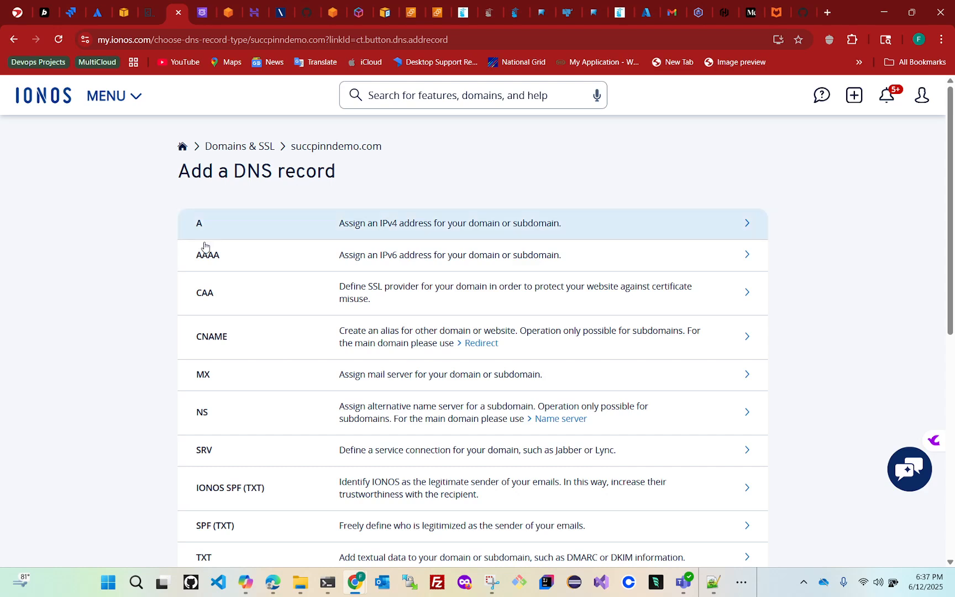
pyautogui.click(420, 231)
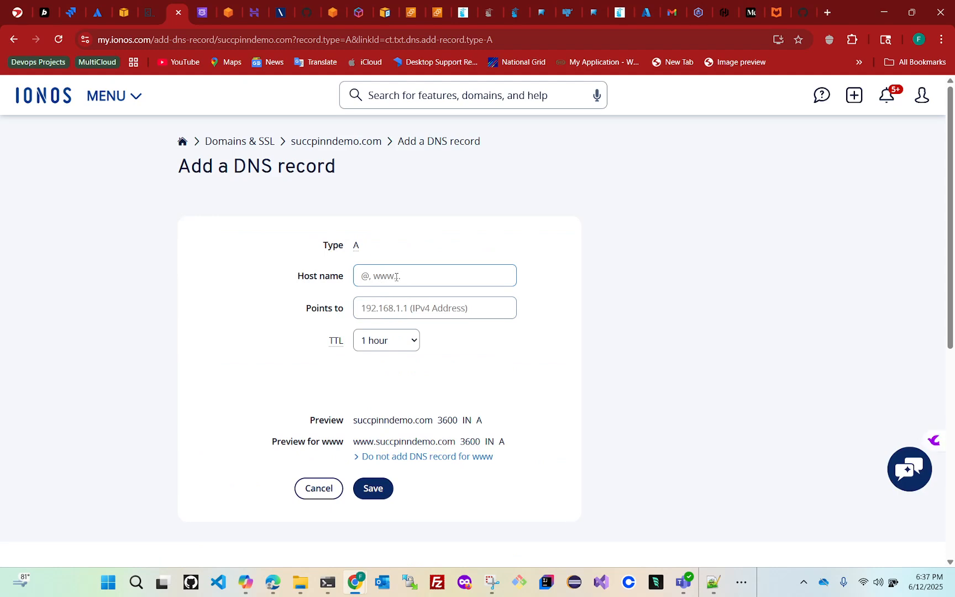
pyautogui.click(392, 276)
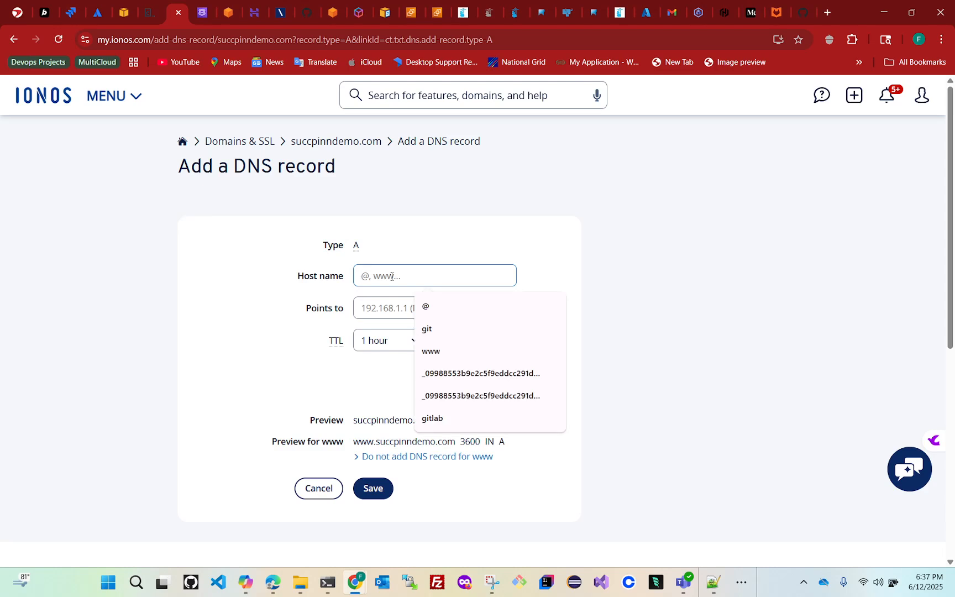
pyautogui.write('dns')
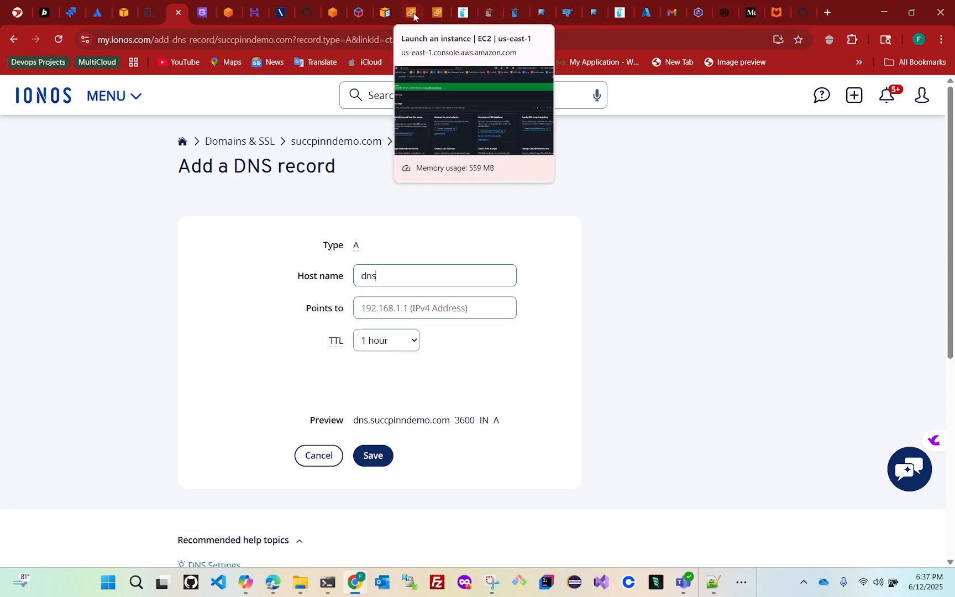
# Copy the DNS-Server instance's public IPv4 address from EC2 and point the IONOS A record to it, 3.92.4.175
pyautogui.click(440, 16)
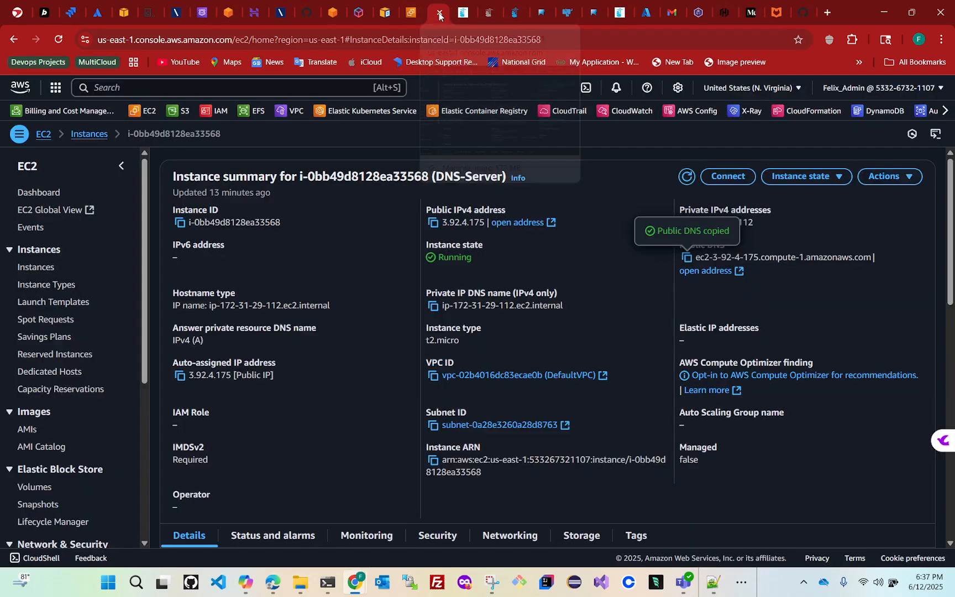
pyautogui.click(433, 224)
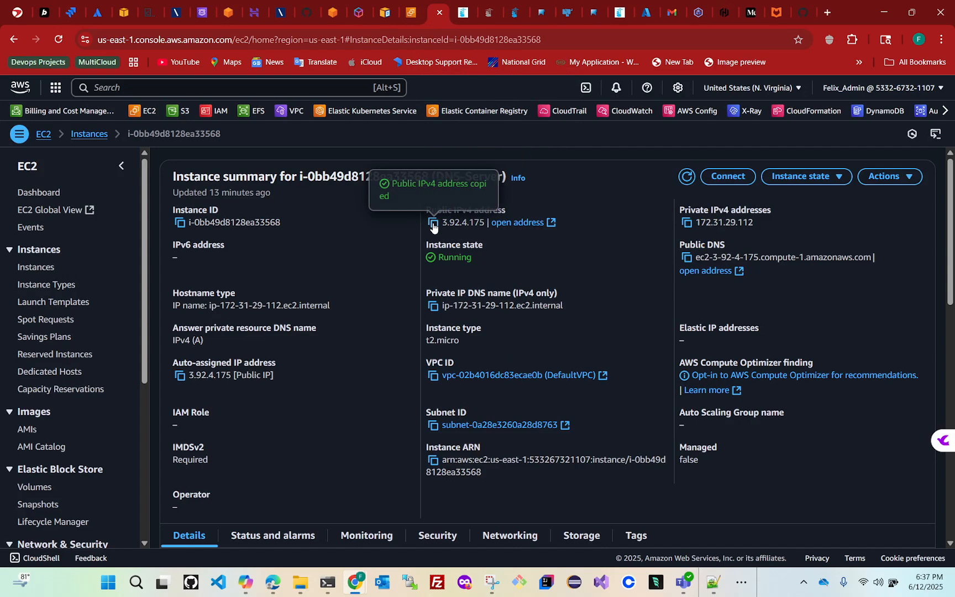
pyautogui.click(178, 12)
pyautogui.click(372, 307)
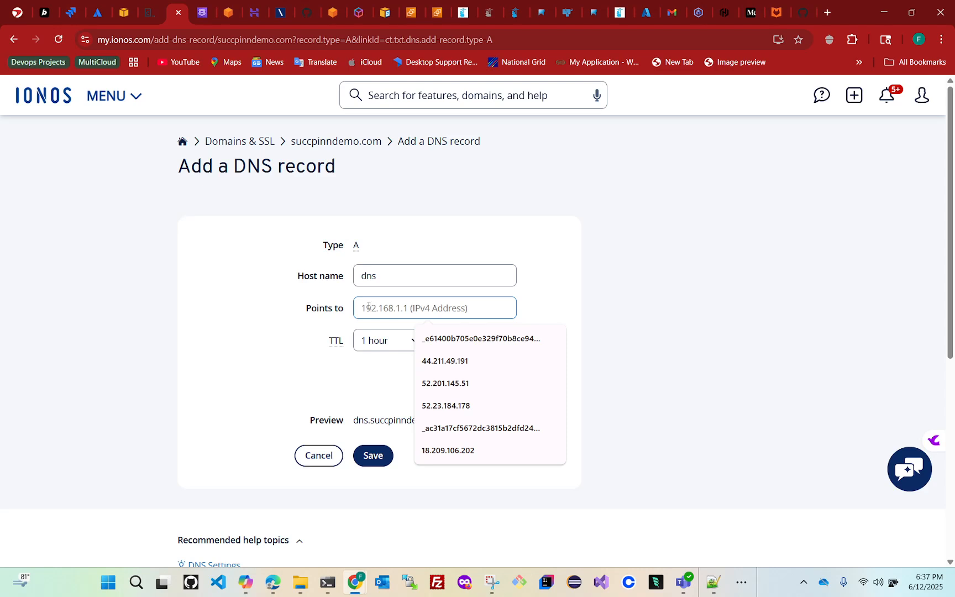
pyautogui.hotkey('ctrl', 'v')
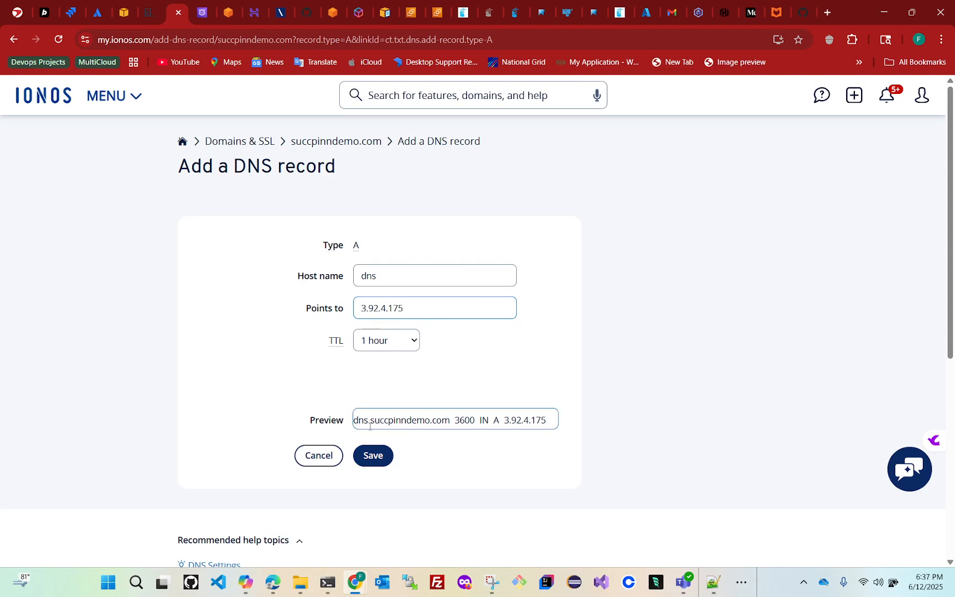
pyautogui.moveTo(373, 420); pyautogui.dragTo(353, 420)
pyautogui.click(478, 378)
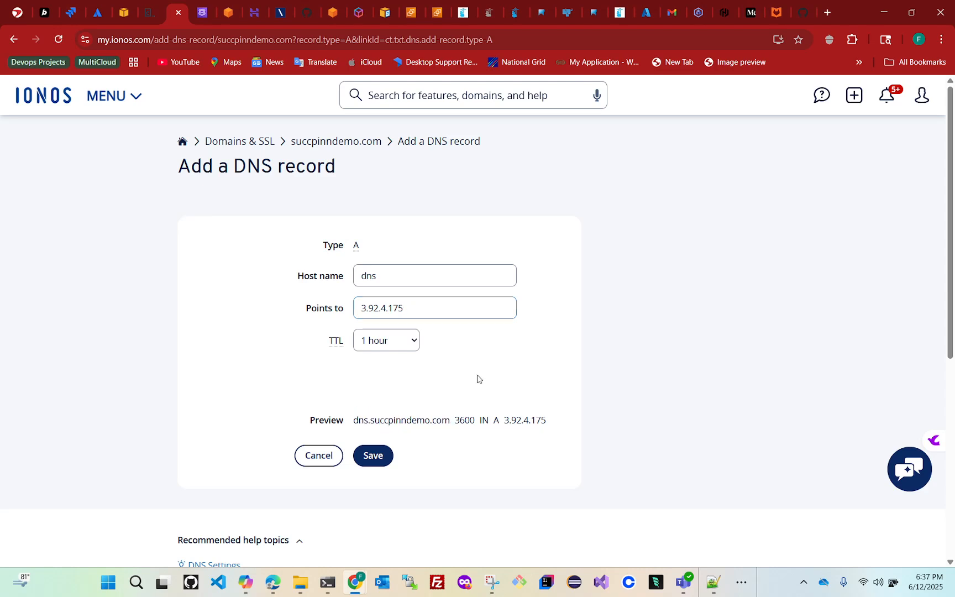
# Save the A record for dns.succpinndemo.com and look it up in the domain's DNS record list
pyautogui.hotkey('ctrl', '+')
pyautogui.hotkey('ctrl', '+')
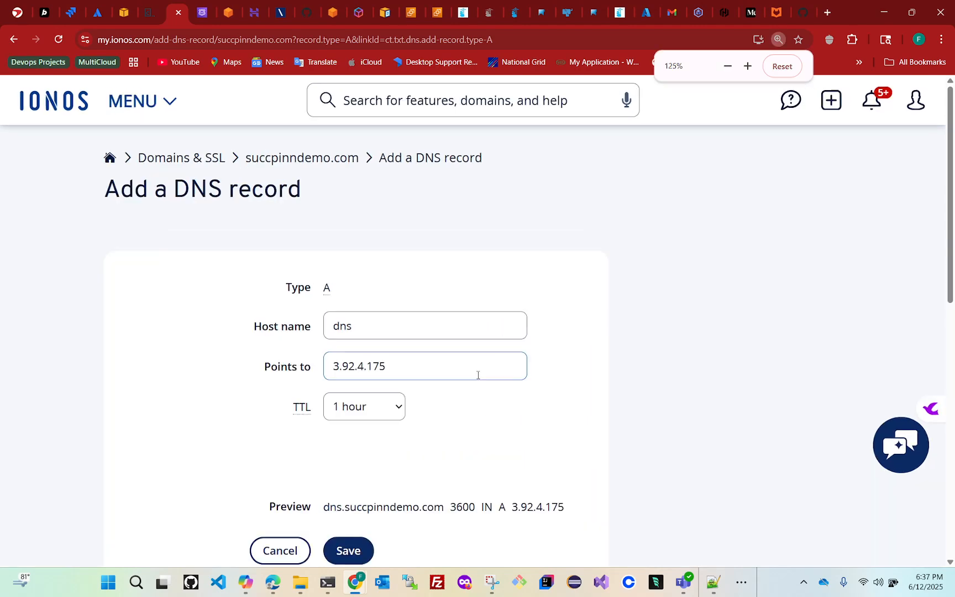
pyautogui.scroll(-1, 475, 379)
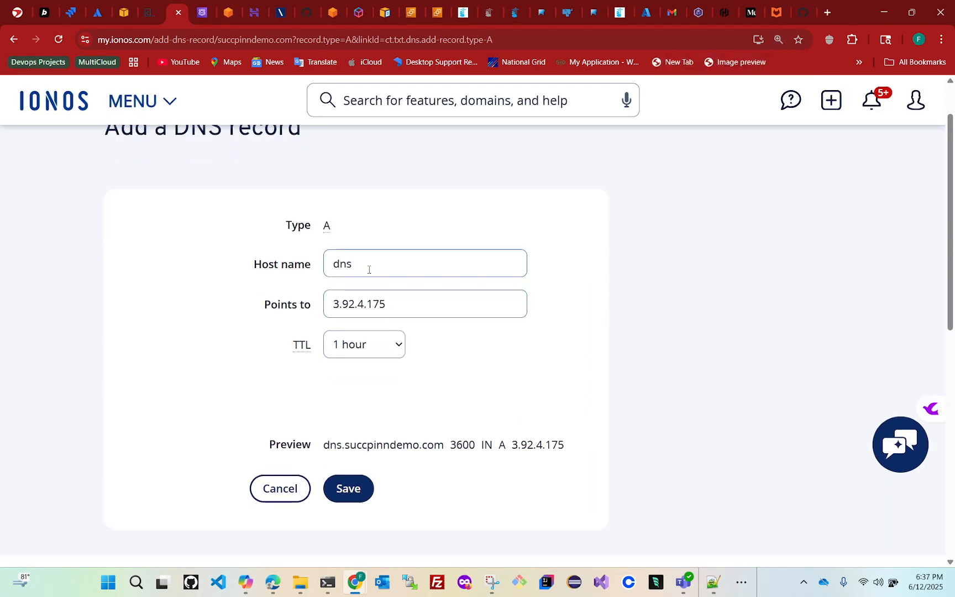
pyautogui.moveTo(371, 262); pyautogui.dragTo(329, 264)
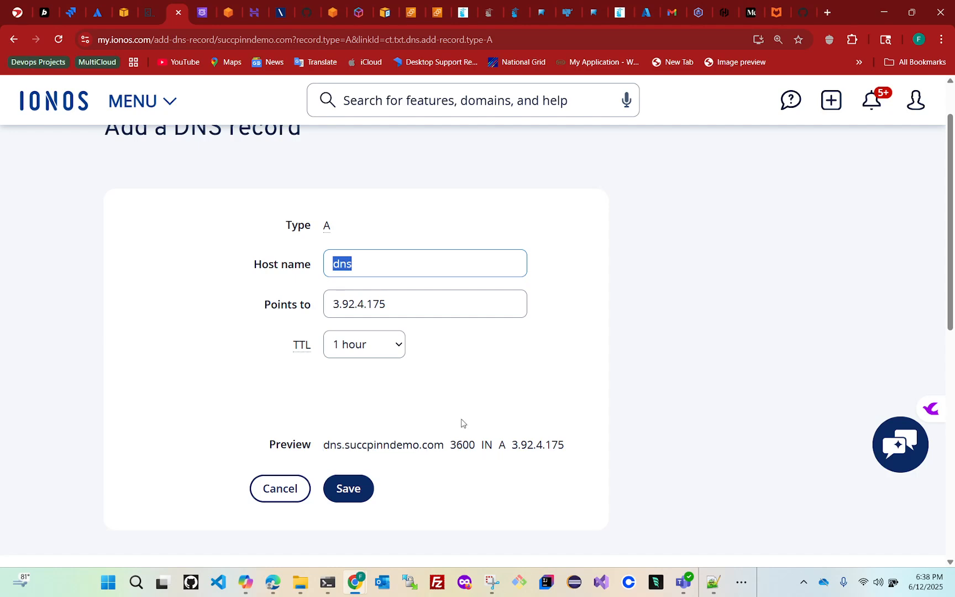
pyautogui.scroll(-2, 461, 422)
pyautogui.click(355, 372)
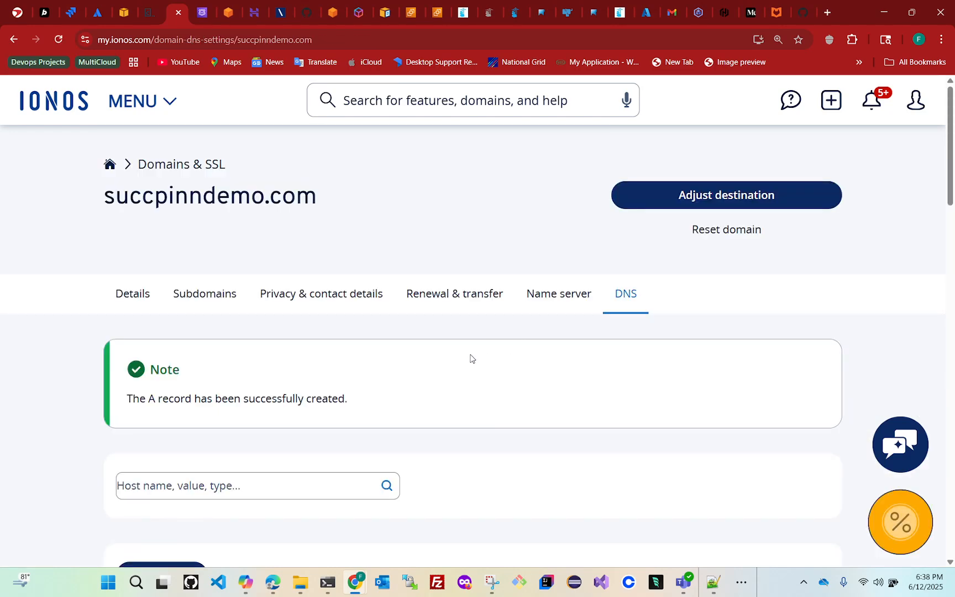
pyautogui.scroll(-3, 376, 409)
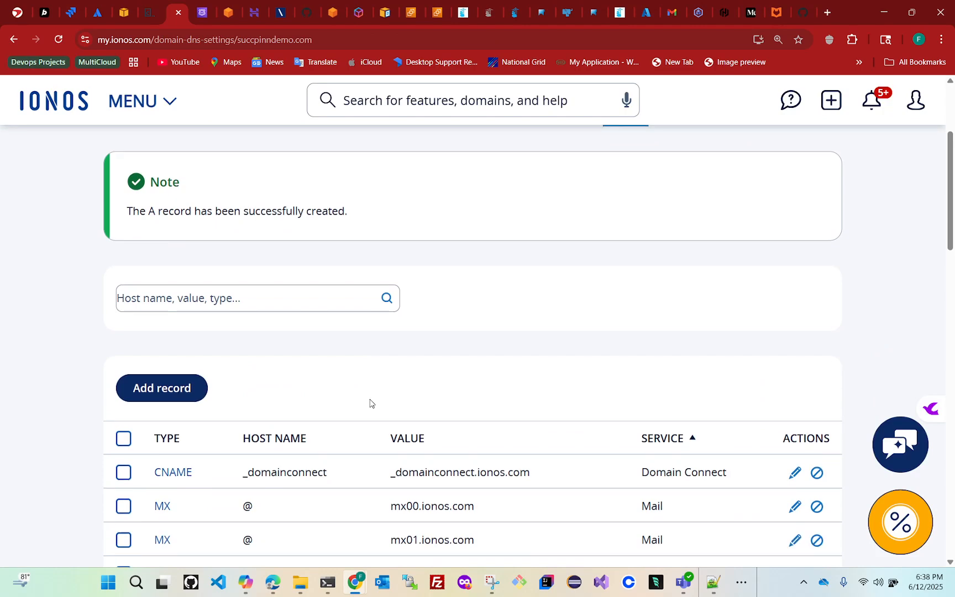
pyautogui.scroll(-2, 371, 403)
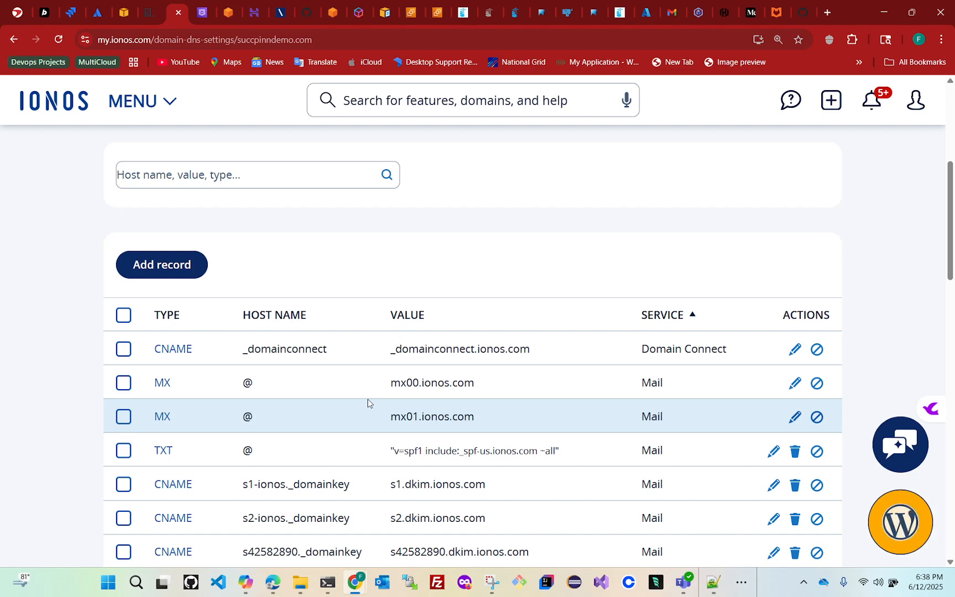
pyautogui.scroll(-3, 368, 402)
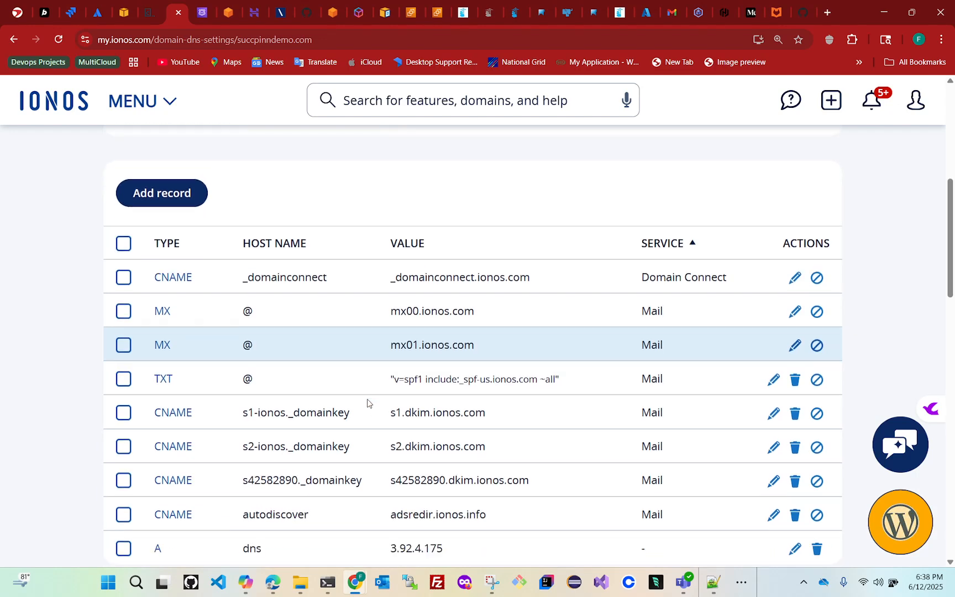
pyautogui.scroll(1, 368, 405)
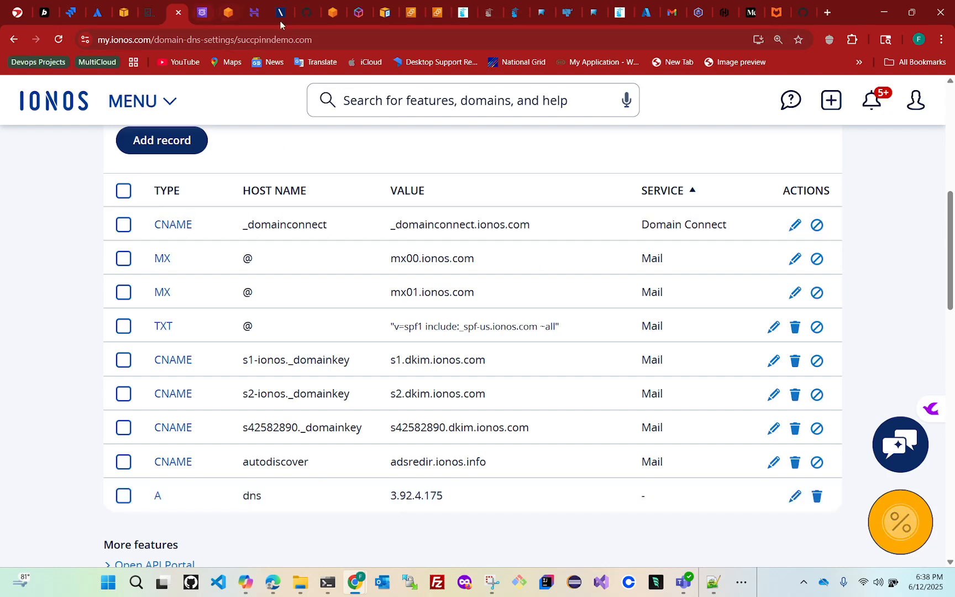
# Return to the DNS-Server instance summary in EC2 and copy its public DNS name
pyautogui.click(436, 13)
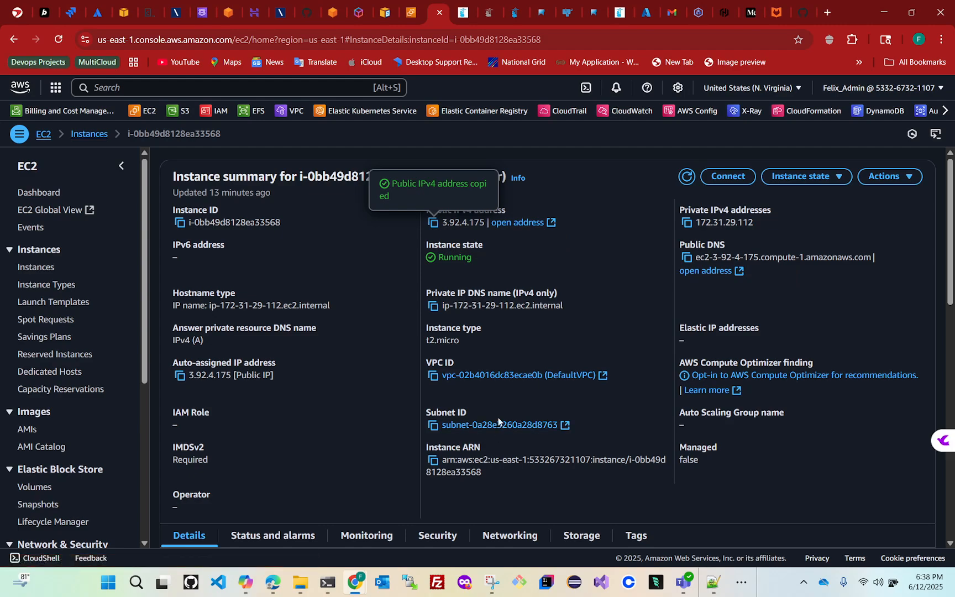
pyautogui.hotkey('ctrl', '+')
pyautogui.hotkey('ctrl', '+')
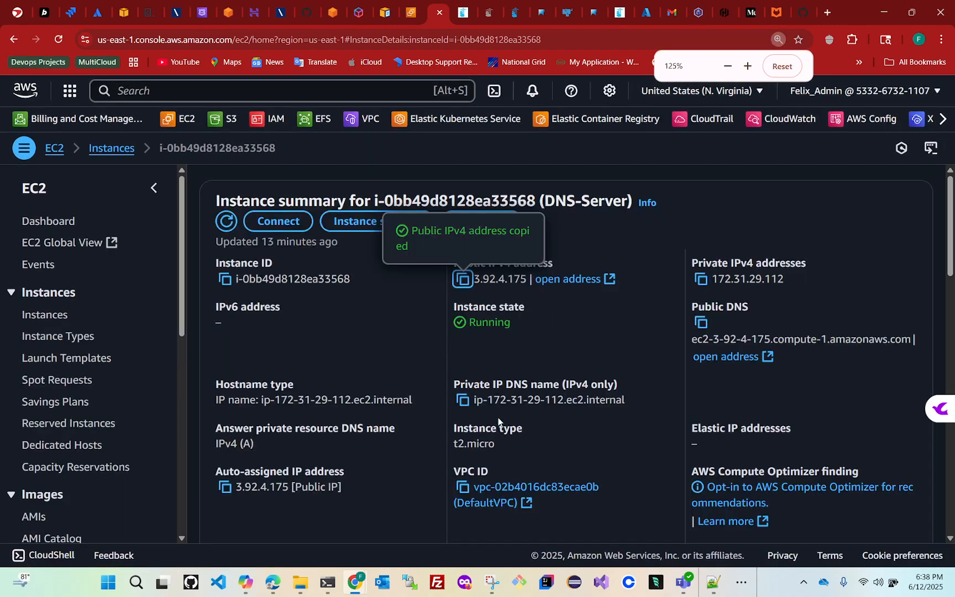
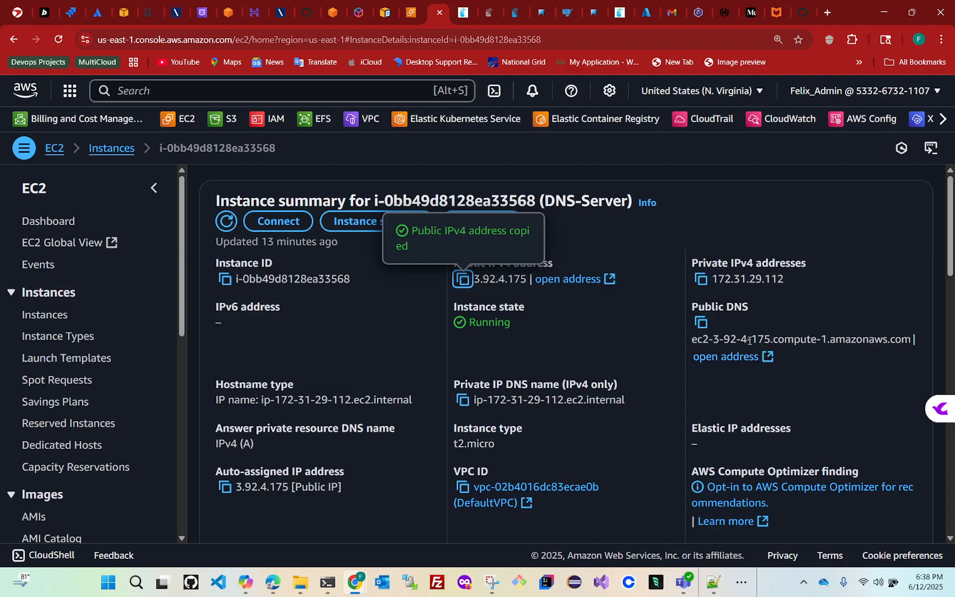
pyautogui.click(702, 326)
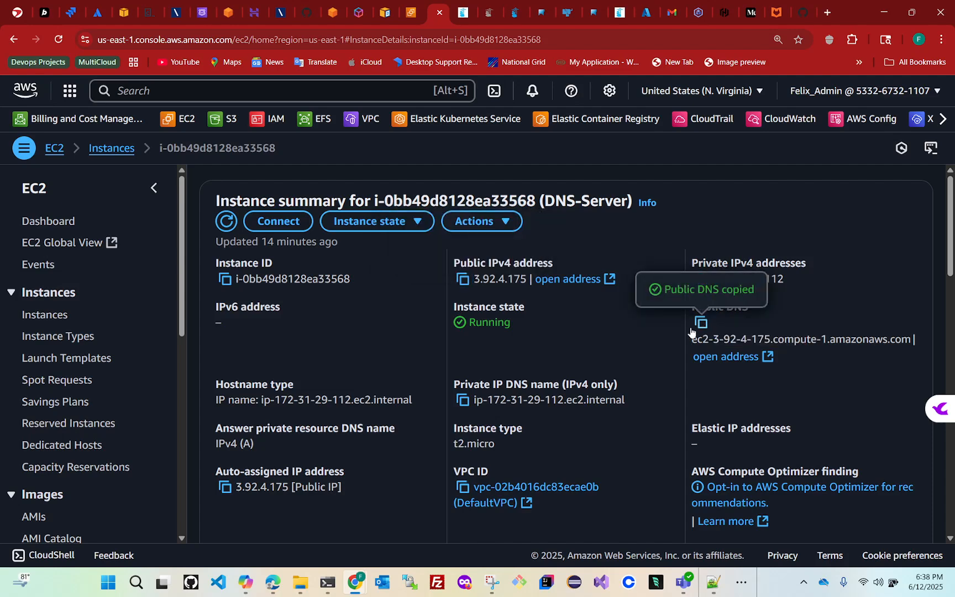
pyautogui.click(827, 12)
pyautogui.click(313, 38)
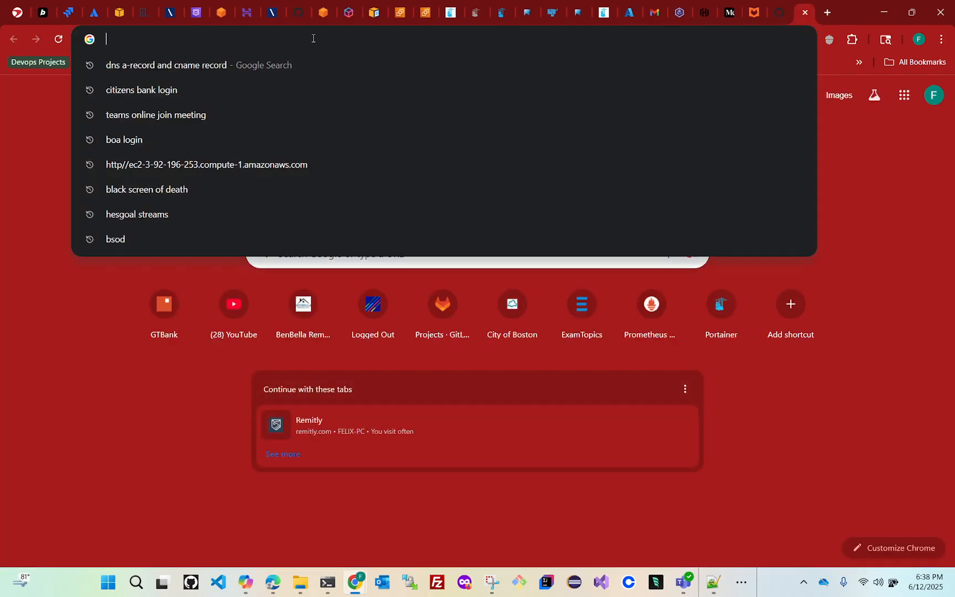
pyautogui.write('http')
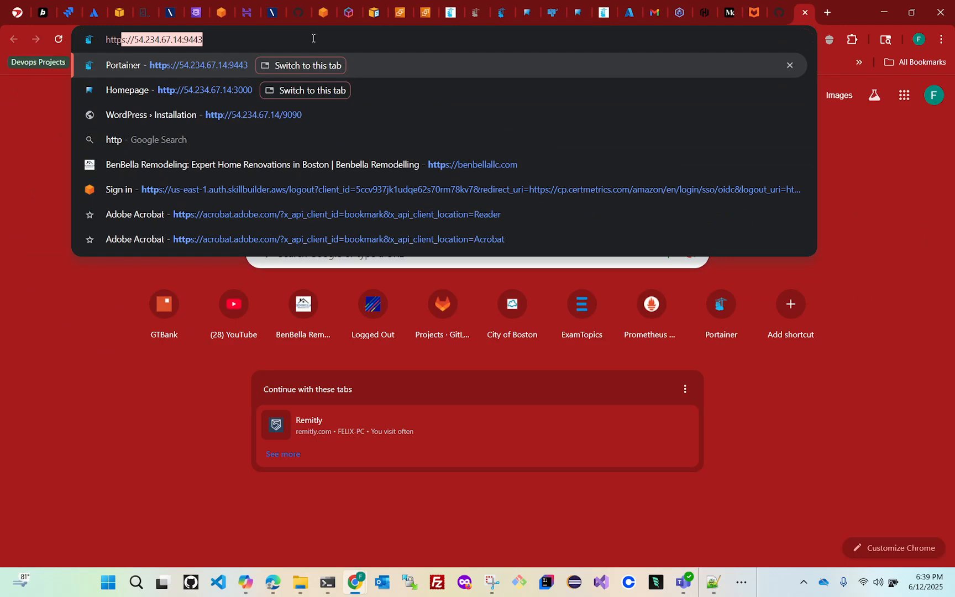
pyautogui.write('://')
pyautogui.hotkey('ctrl', 'v')
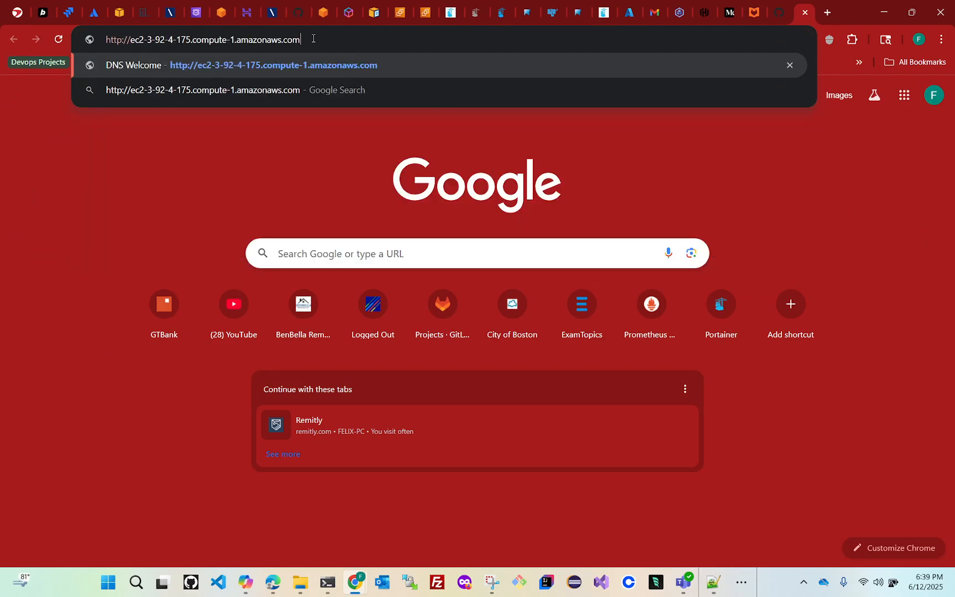
pyautogui.press('Return')
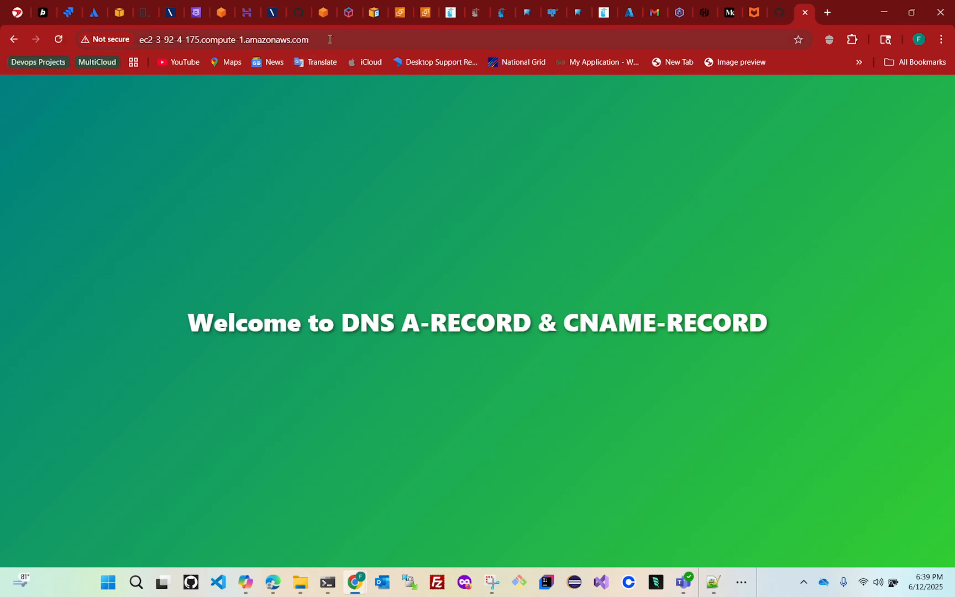
# Copy the welcome page's host name, ec2-3-92-4-175.compute-1.amazonaws.com, and close its tab
pyautogui.moveTo(326, 40); pyautogui.dragTo(131, 48)
pyautogui.hotkey('ctrl', 'c')
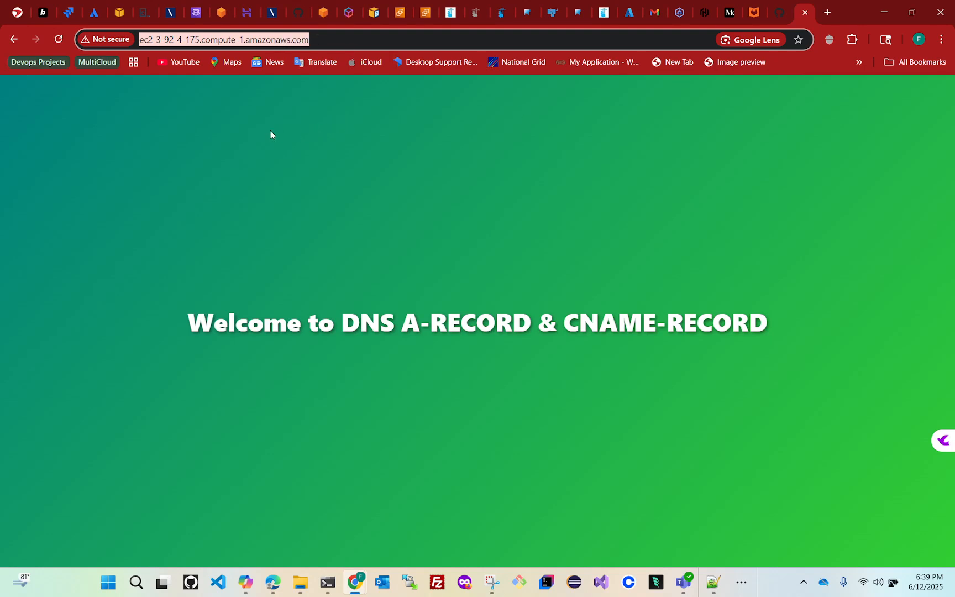
pyautogui.click(805, 12)
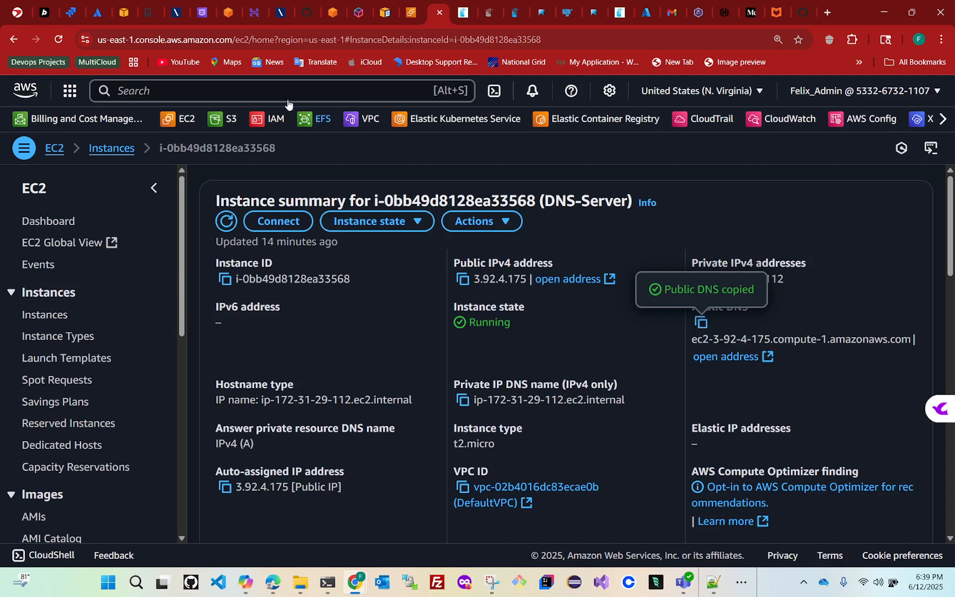
# Start a new CNAME record for succpinndemo.com in IONOS, set its host name to shopping and review the preview
pyautogui.click(174, 12)
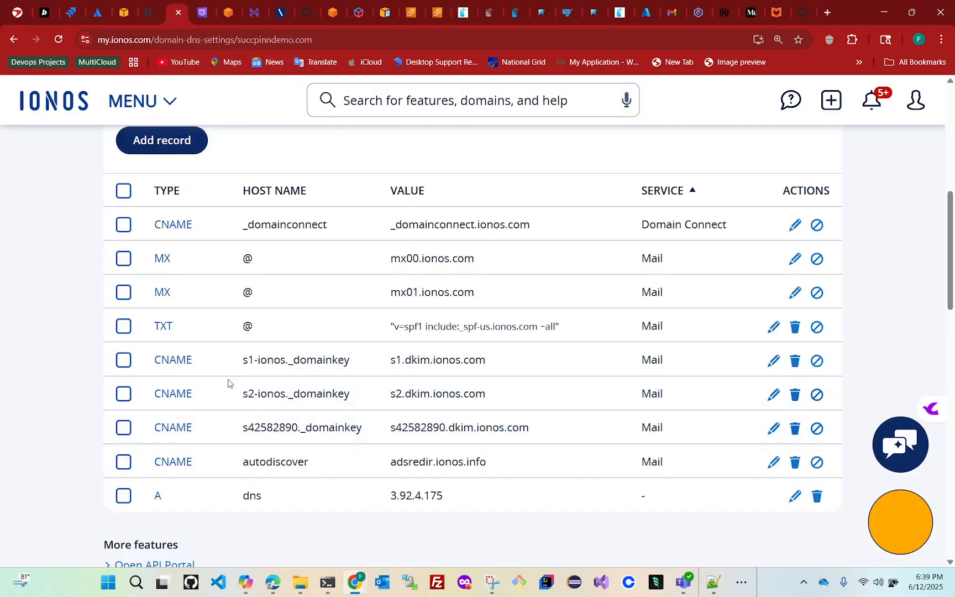
pyautogui.click(158, 141)
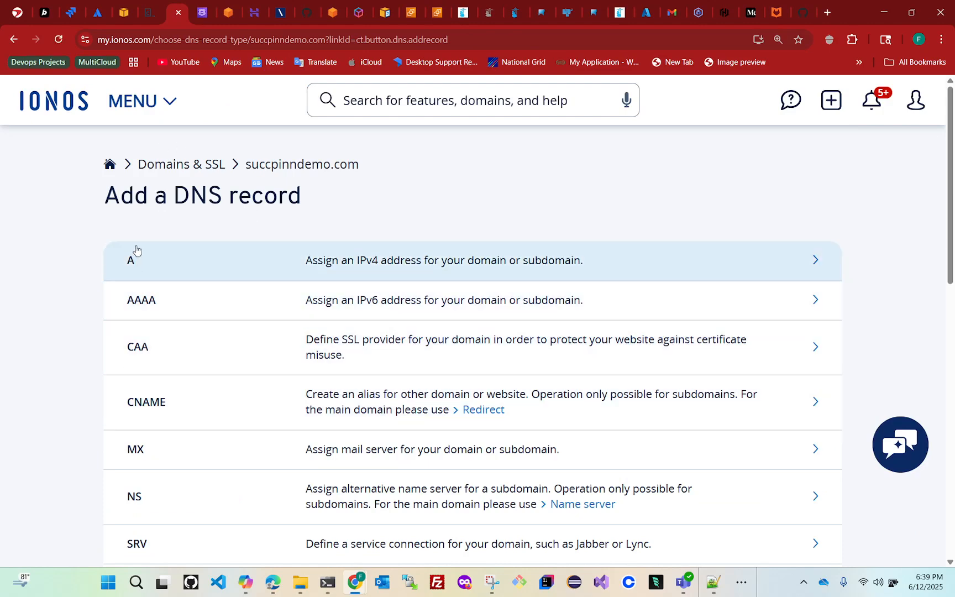
pyautogui.click(250, 413)
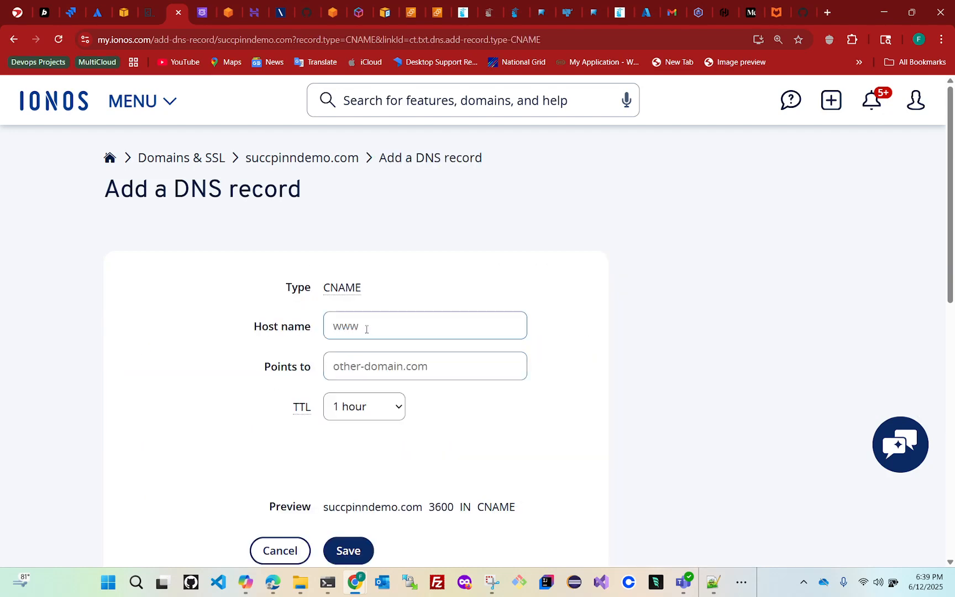
pyautogui.click(366, 328)
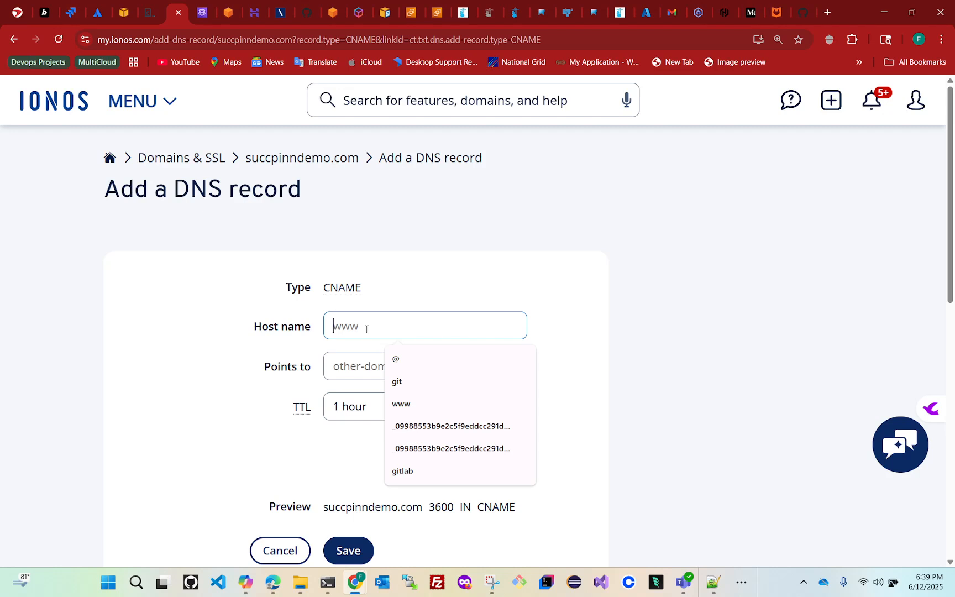
pyautogui.write('shop')
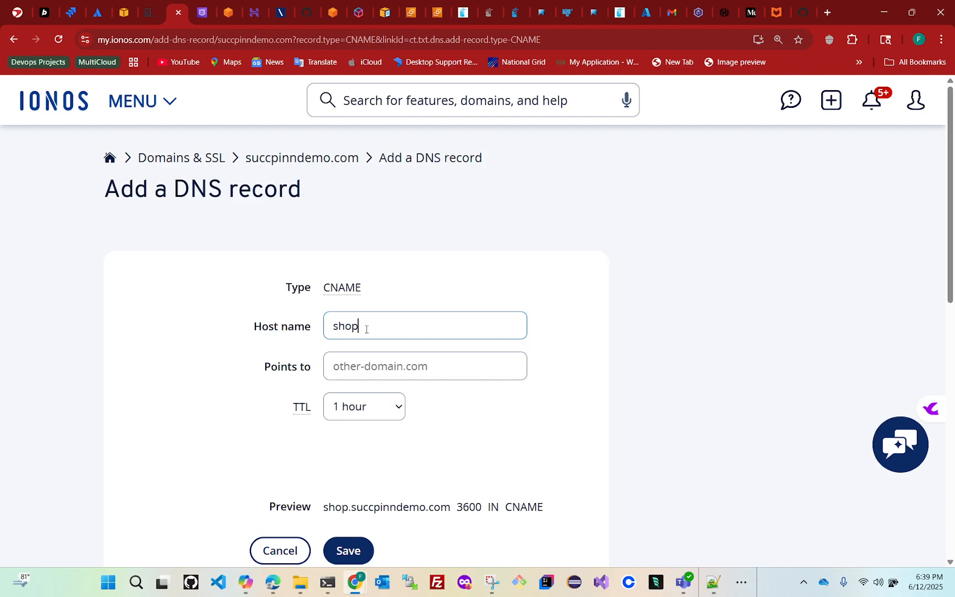
pyautogui.write('ping')
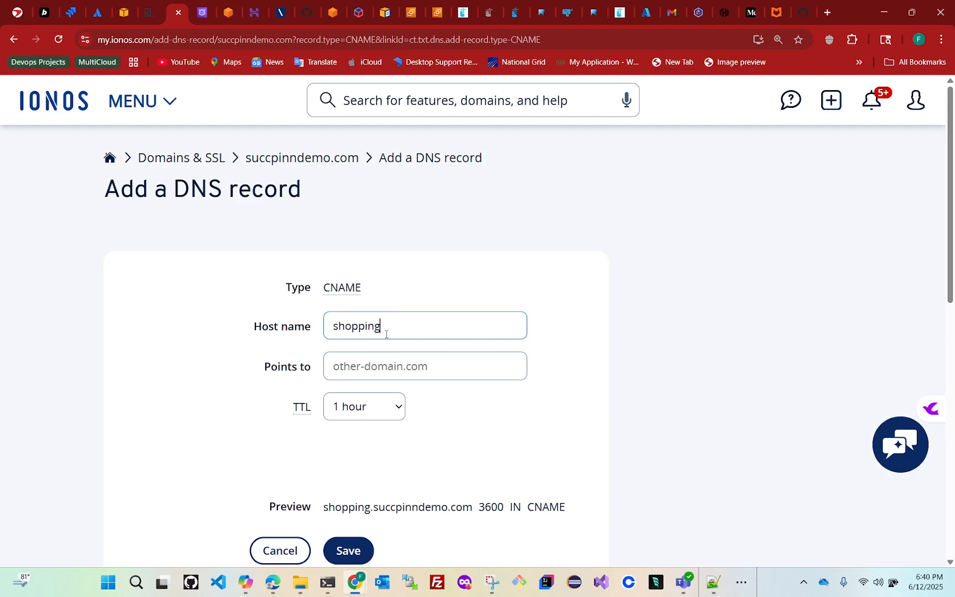
pyautogui.moveTo(323, 509); pyautogui.dragTo(431, 508)
pyautogui.click(459, 521)
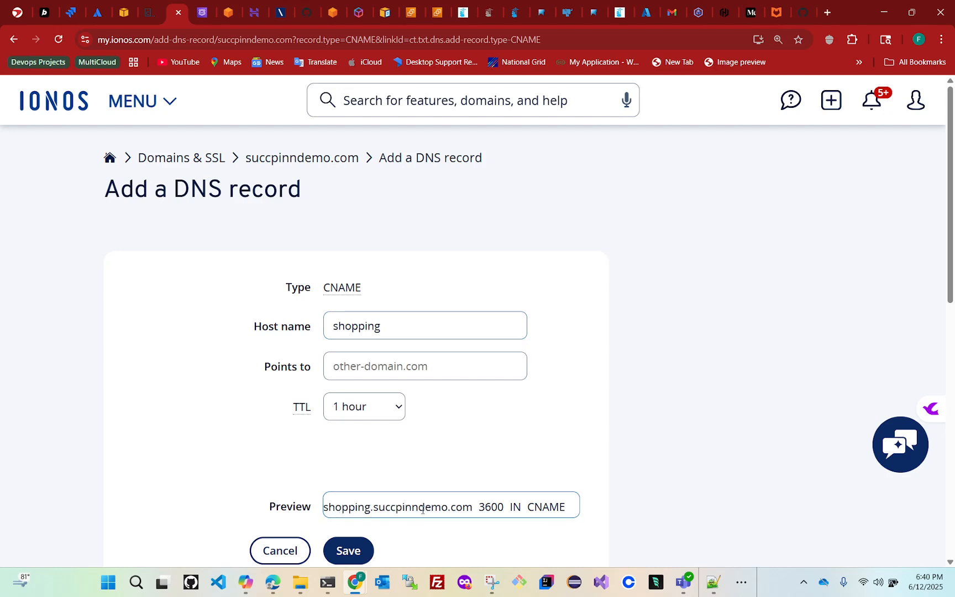
pyautogui.moveTo(477, 513); pyautogui.dragTo(383, 510)
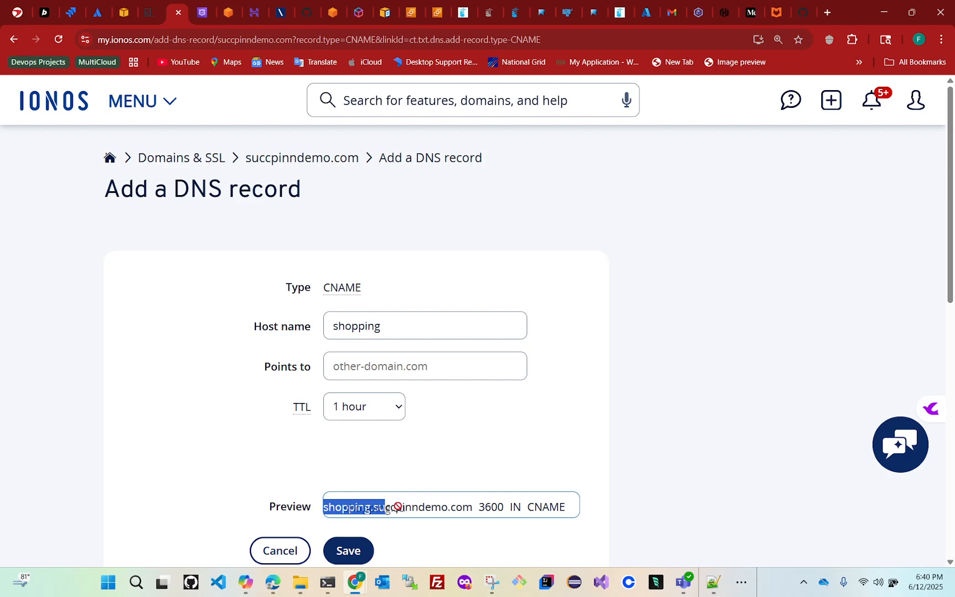
pyautogui.click(383, 482)
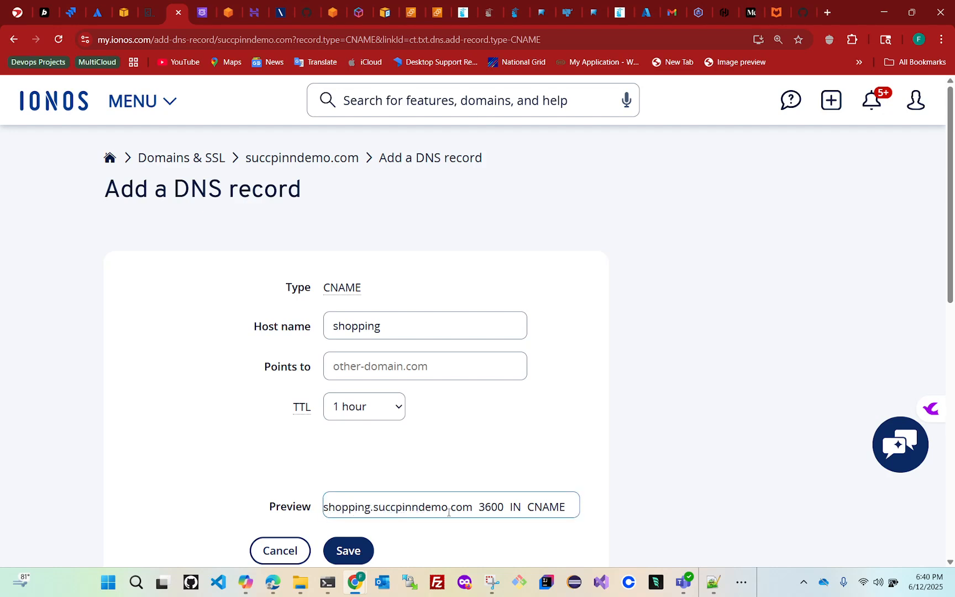
# Point the CNAME record to ec2-3-92-4-175.compute-1.amazonaws.com and check the beginning of the entered value
pyautogui.click(350, 369)
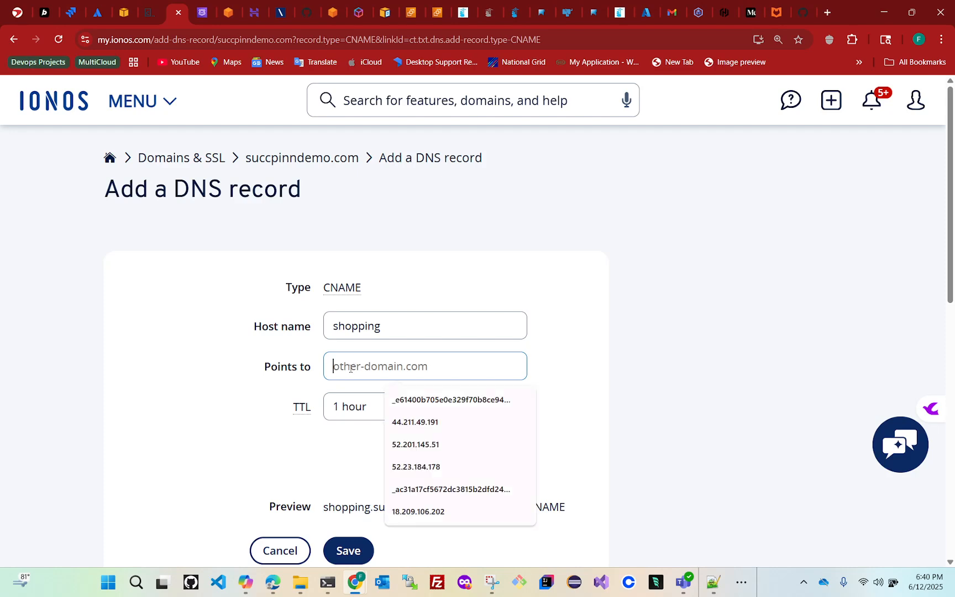
pyautogui.hotkey('ctrl', 'v')
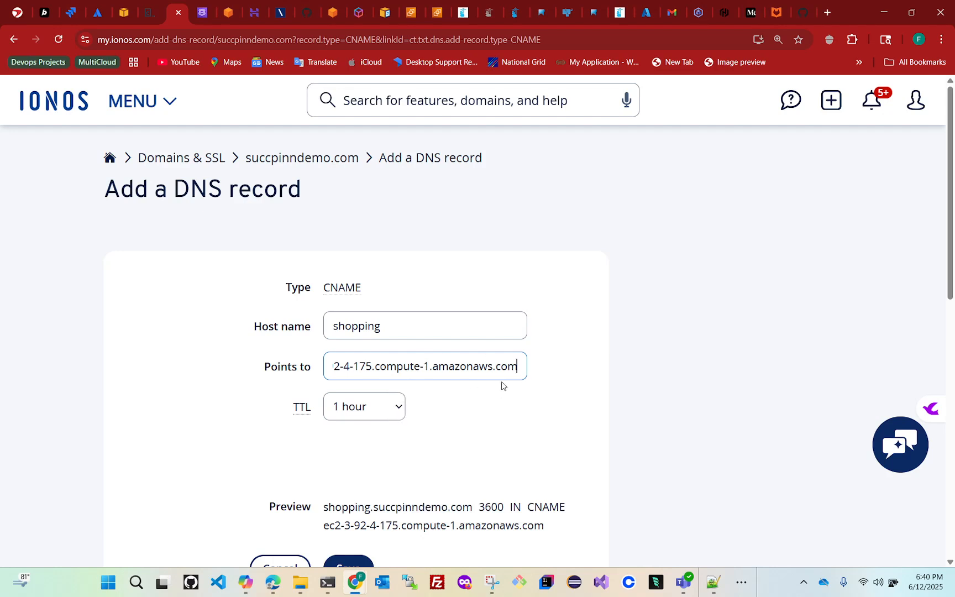
pyautogui.press('Left')
pyautogui.press('Left')
pyautogui.press('Left')
pyautogui.press('Left')
pyautogui.press('Left')
pyautogui.press('Left')
pyautogui.press('Left')
pyautogui.press('Left')
pyautogui.press('Left')
pyautogui.press('Left')
pyautogui.press('Left')
pyautogui.press('Left')
pyautogui.press('Left')
pyautogui.press('Left')
pyautogui.press('Left')
pyautogui.press('Left')
pyautogui.press('Left')
pyautogui.press('Left')
pyautogui.press('Left')
pyautogui.press('Left')
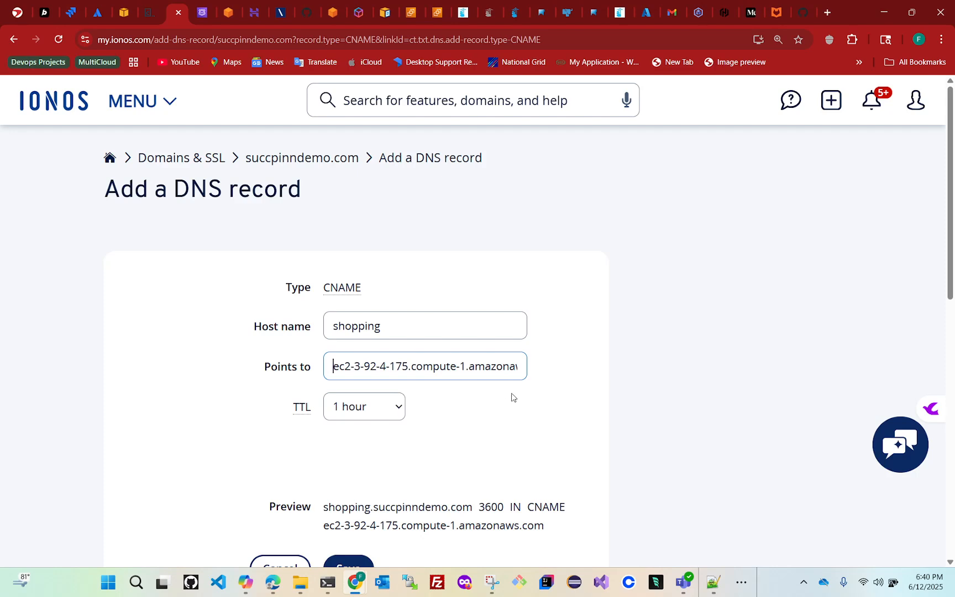
# Save the shopping CNAME record for succpinndemo.com and review the domain's DNS record list
pyautogui.scroll(-3, 511, 396)
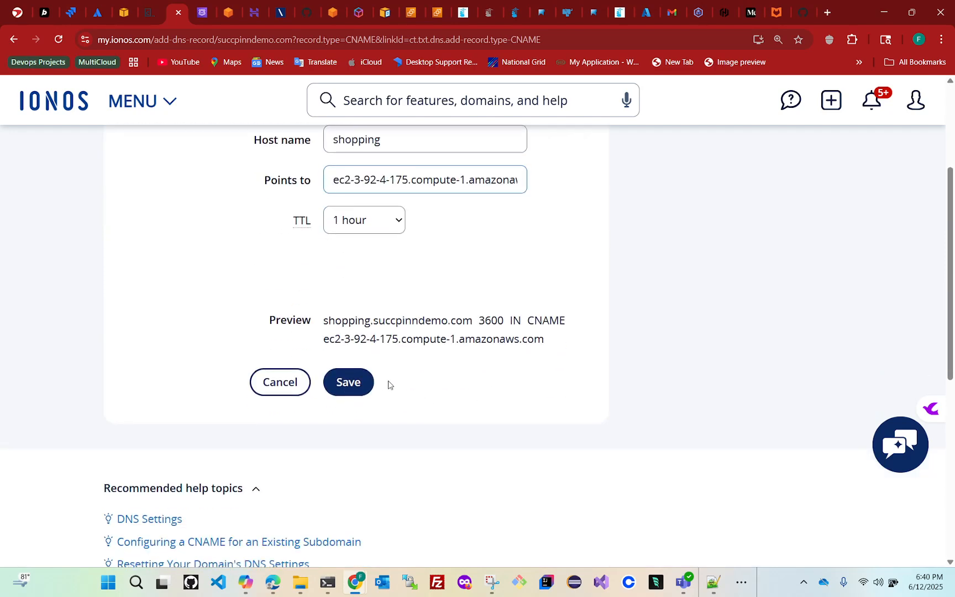
pyautogui.click(348, 387)
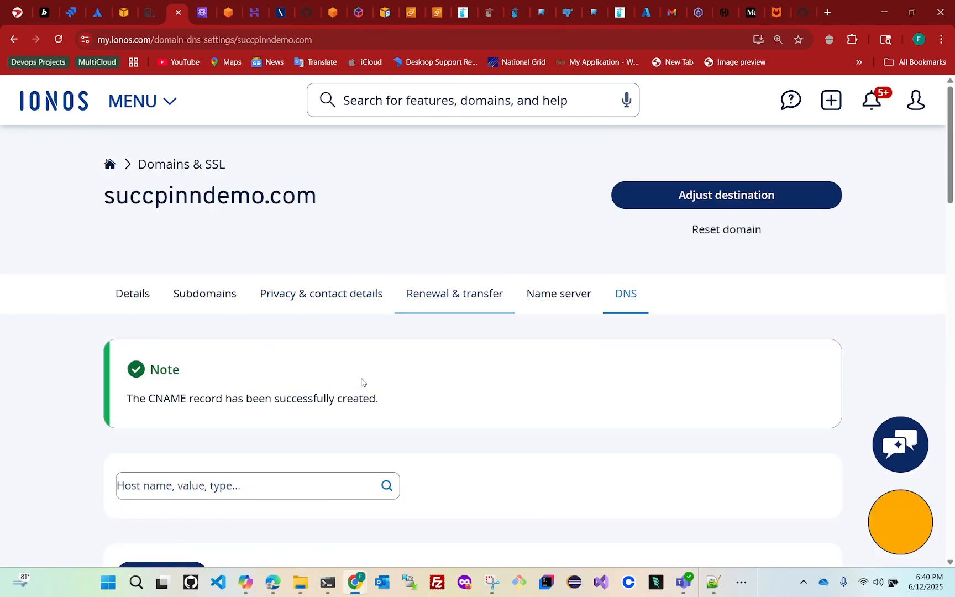
pyautogui.scroll(-7, 367, 396)
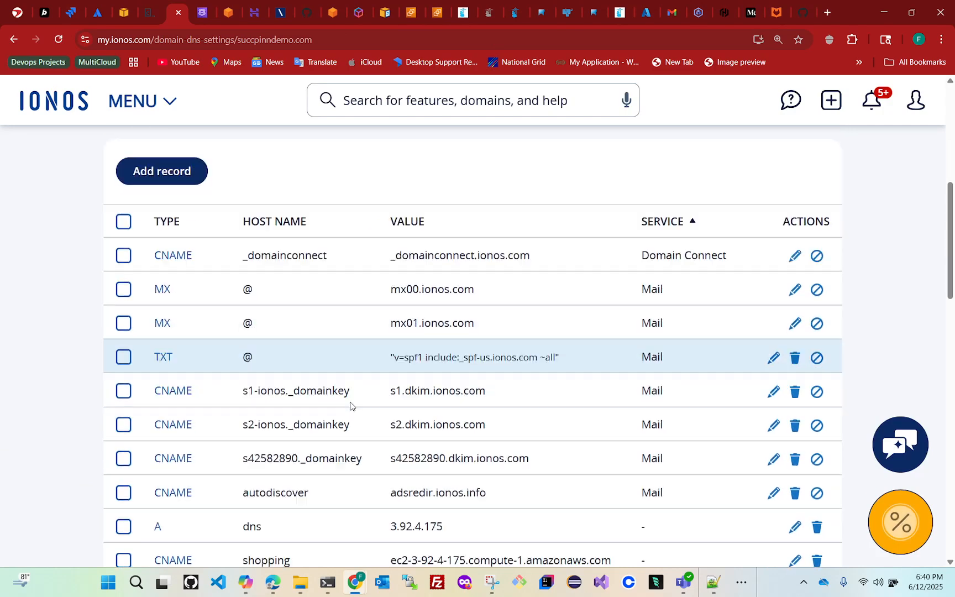
pyautogui.scroll(-2, 350, 407)
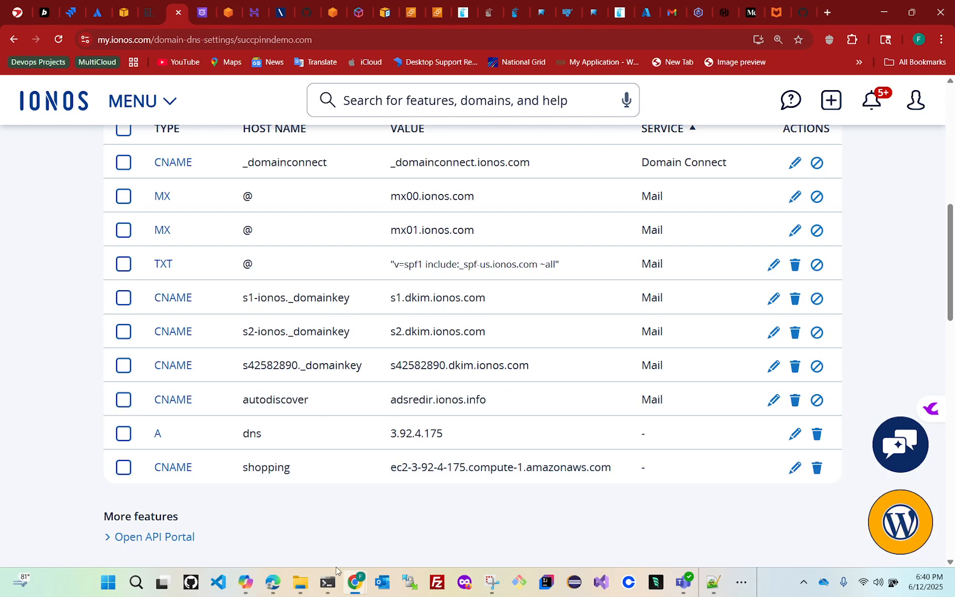
# Run nslookup dns.succpinndemo.com in the instance's Ubuntu terminal, checking the host and domain names in IONOS while composing the command
pyautogui.click(326, 585)
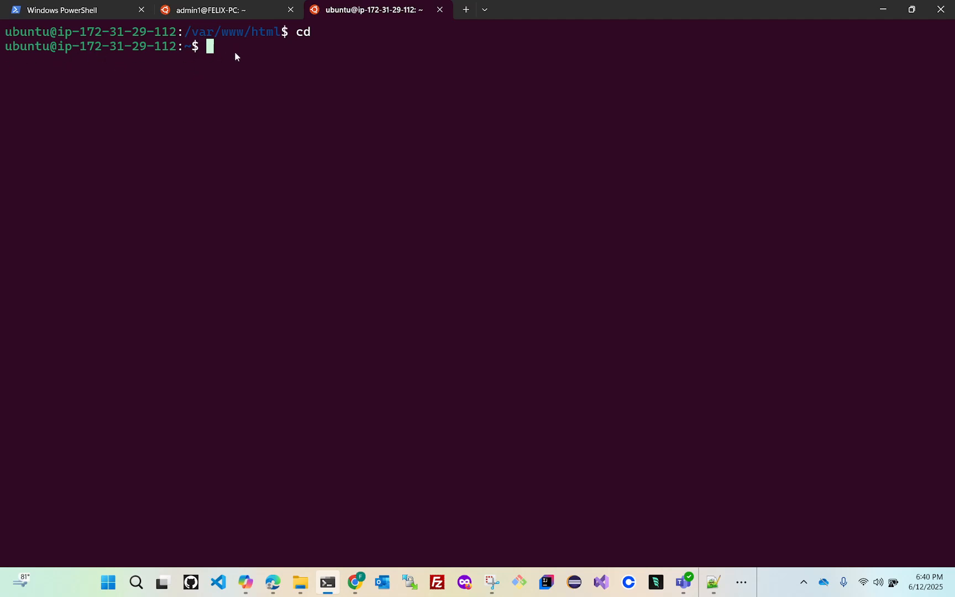
pyautogui.write('nslookup')
pyautogui.click(883, 11)
pyautogui.scroll(1, 302, 329)
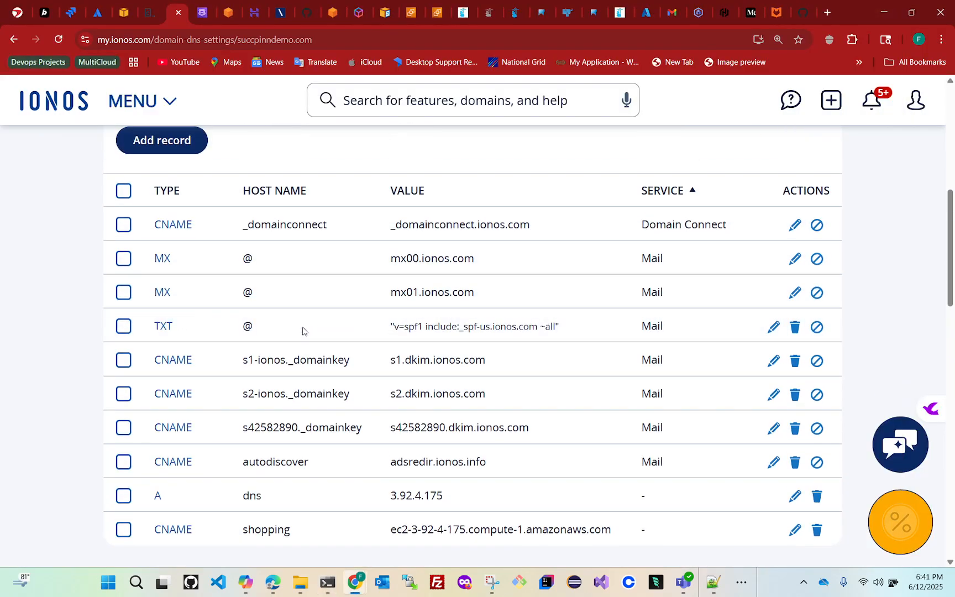
pyautogui.scroll(-2, 293, 359)
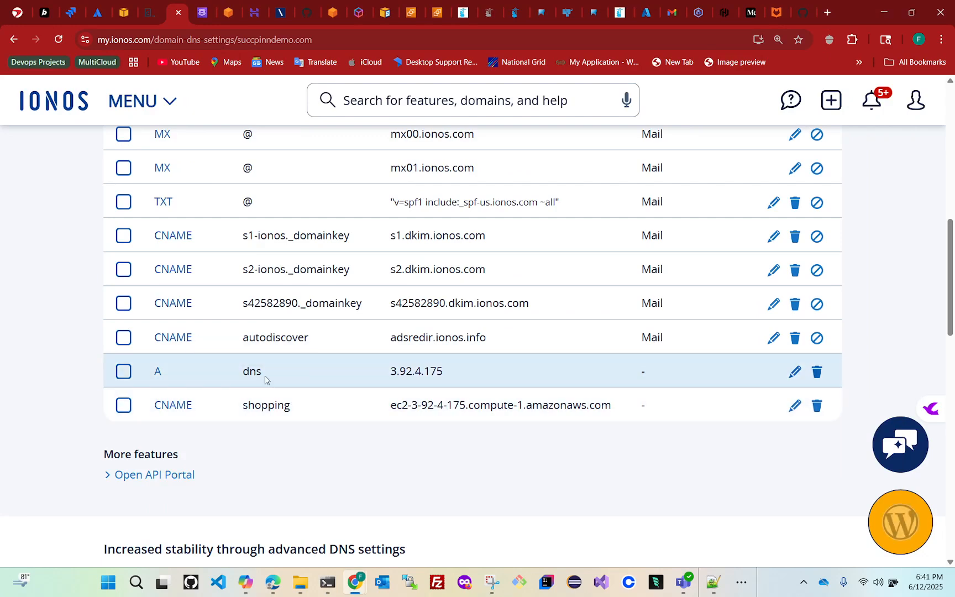
pyautogui.scroll(10, 303, 382)
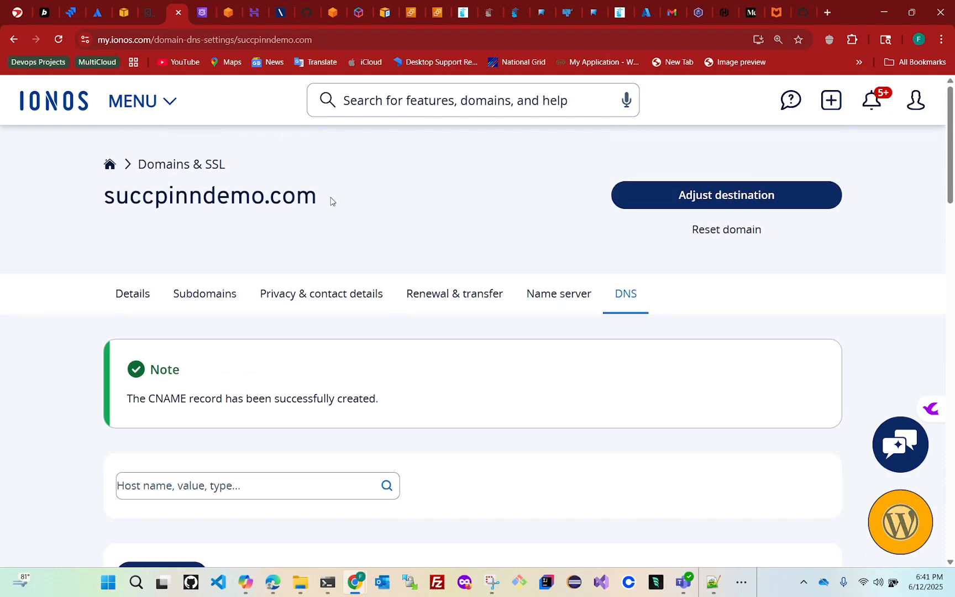
pyautogui.click(328, 582)
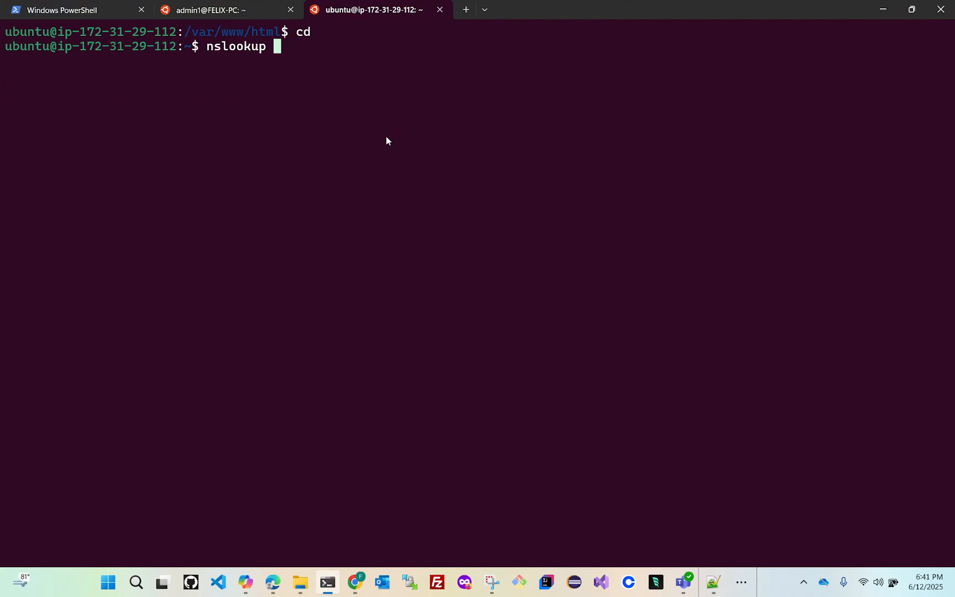
pyautogui.write('dns.succpi')
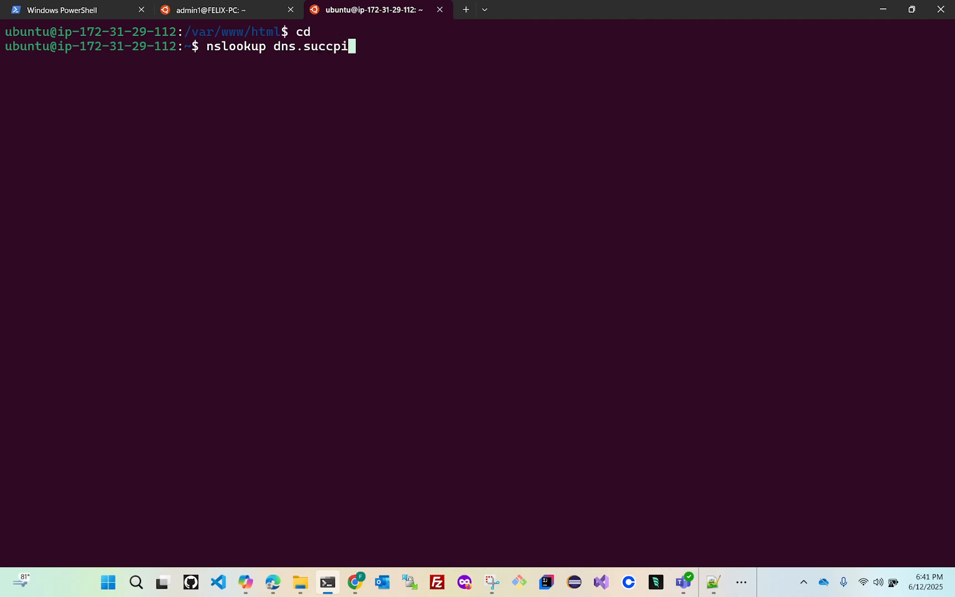
pyautogui.write('nndemo.com')
pyautogui.press('Return')
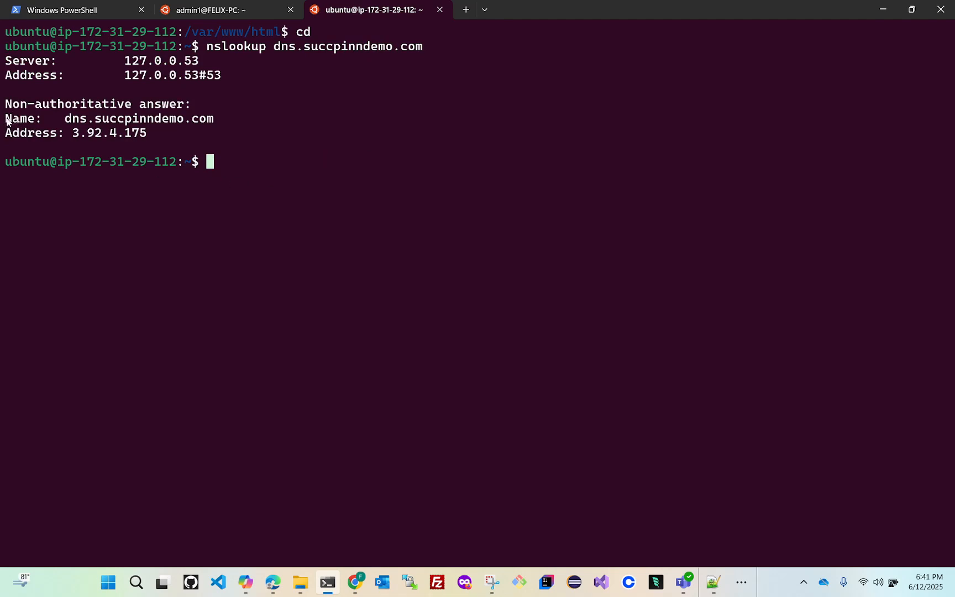
# Compare the name and address in the lookup answer with the DNS-Server instance's public IPv4 address in the AWS console
pyautogui.moveTo(7, 118); pyautogui.dragTo(204, 128)
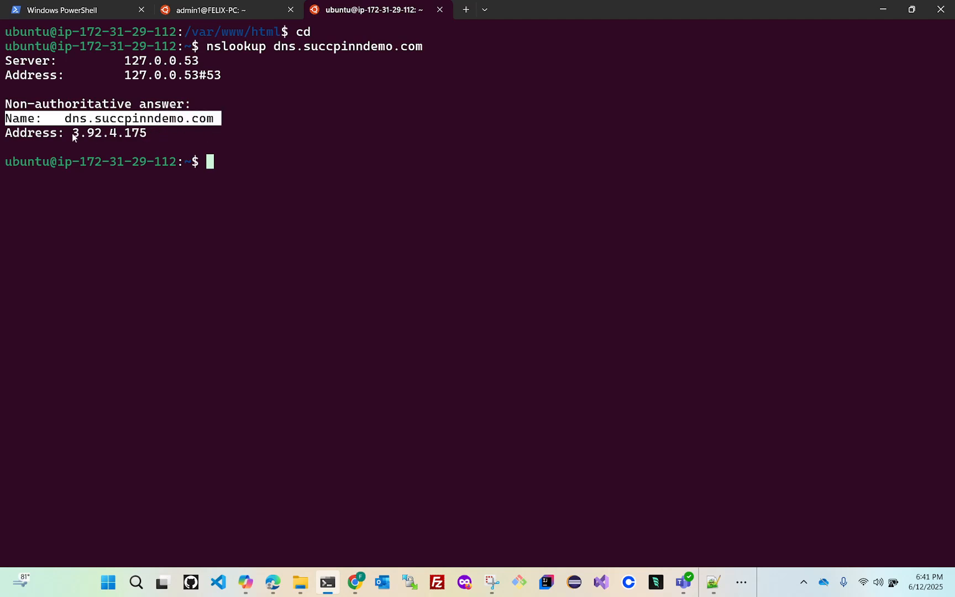
pyautogui.moveTo(72, 134); pyautogui.dragTo(151, 142)
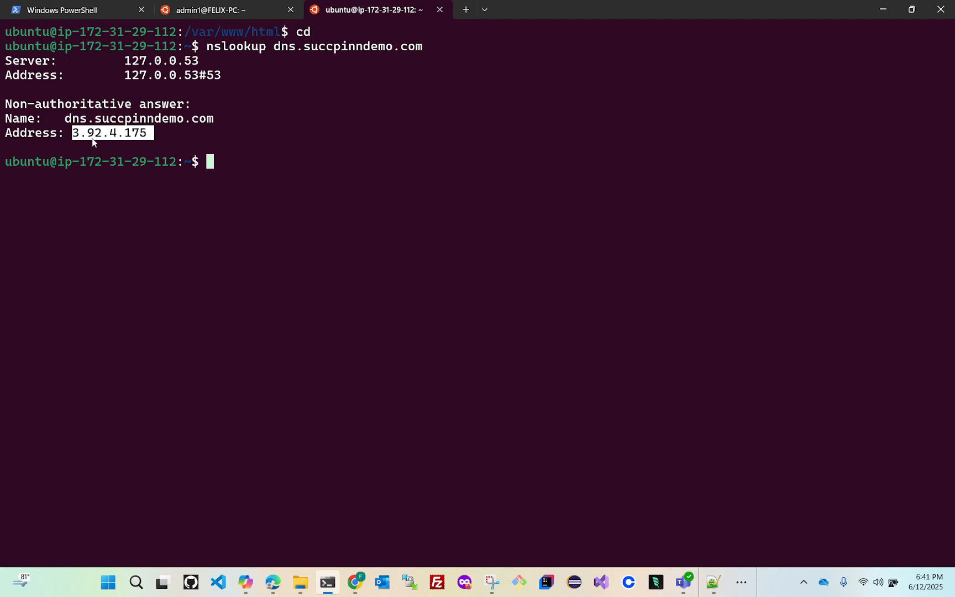
pyautogui.click(885, 12)
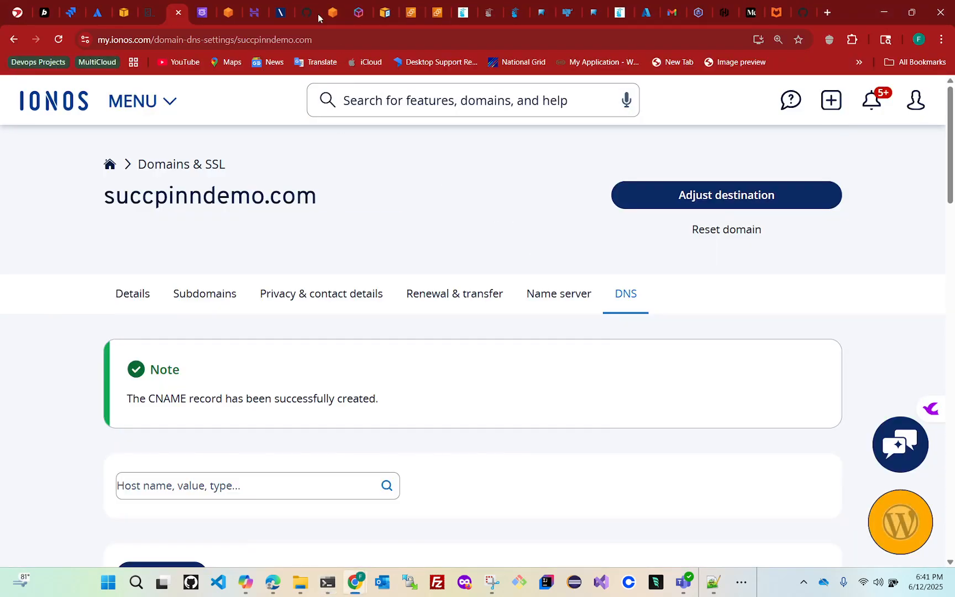
pyautogui.click(437, 12)
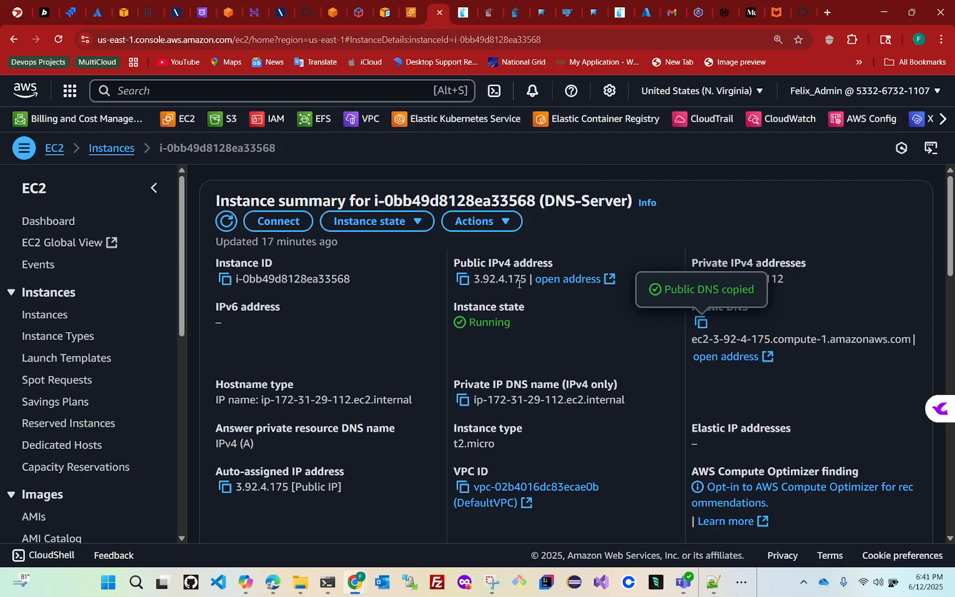
# Copy the host name dns.succpinndemo.com from the nslookup answer in the terminal and return to the browser
pyautogui.click(328, 581)
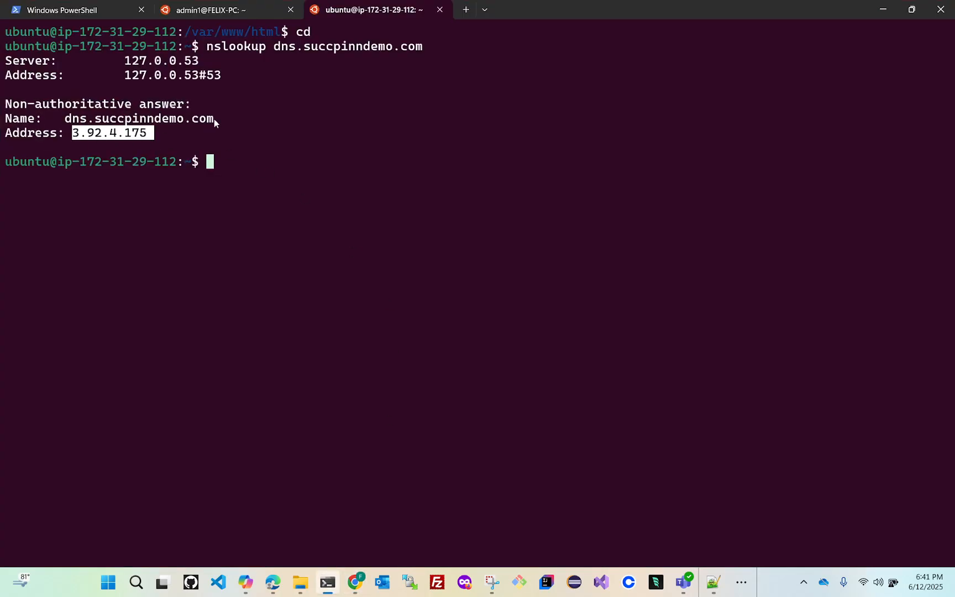
pyautogui.moveTo(215, 119); pyautogui.dragTo(61, 123)
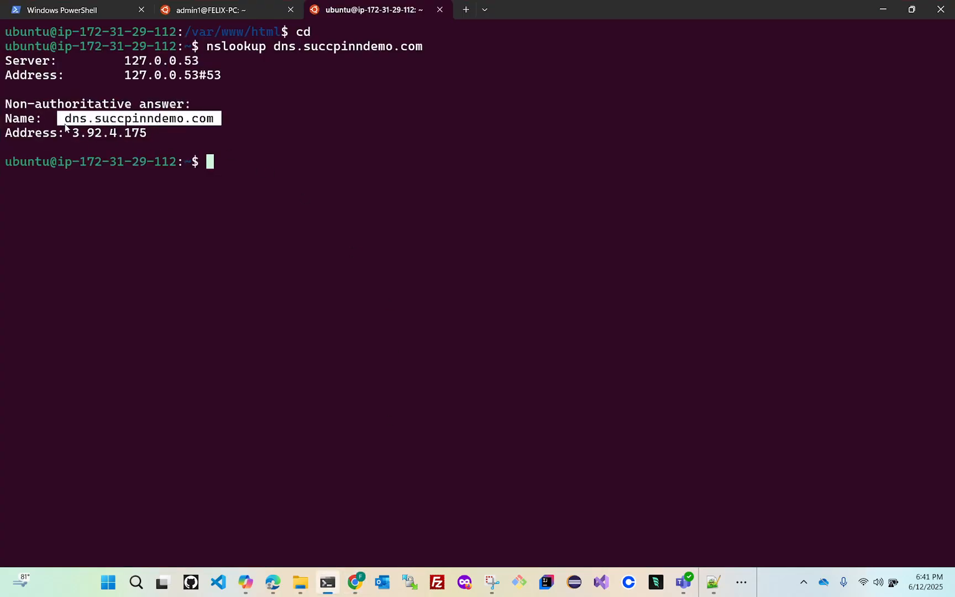
pyautogui.moveTo(147, 135); pyautogui.dragTo(206, 128)
pyautogui.hotkey('ctrl', 'c')
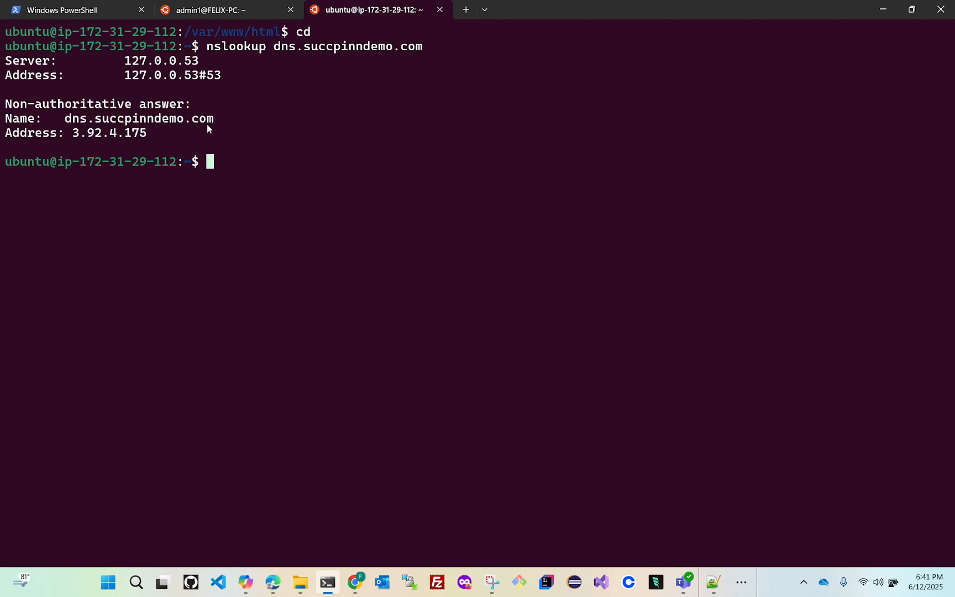
pyautogui.click(878, 12)
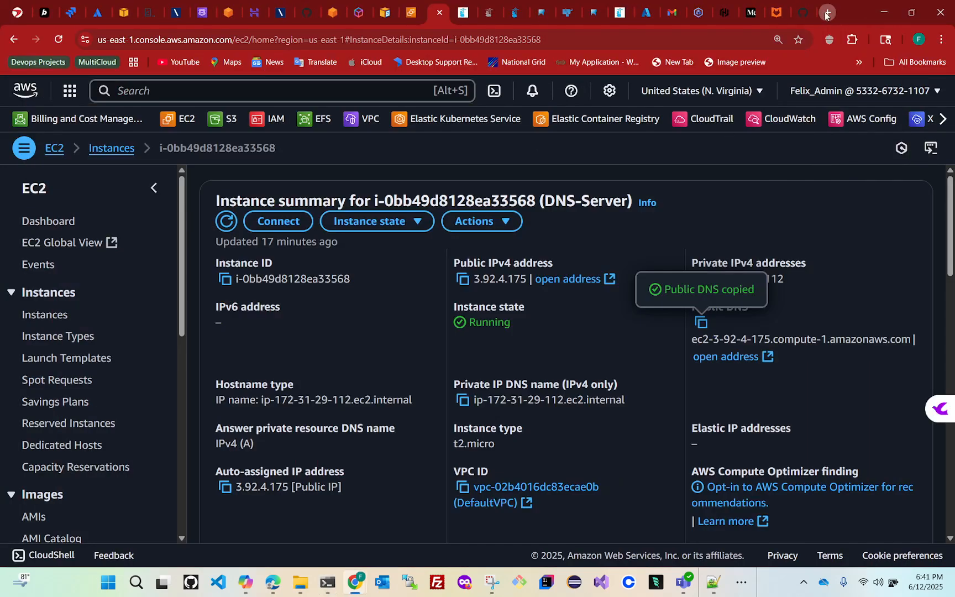
# Open dns.succpinndemo.com in a new browser tab and continue past the dangerous-site warning to the page
pyautogui.click(827, 13)
pyautogui.click(171, 40)
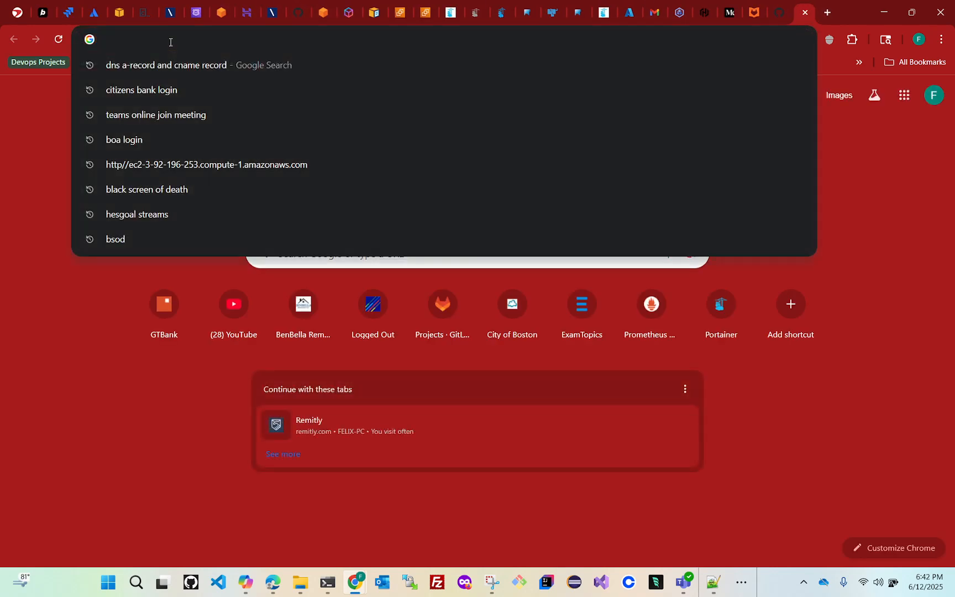
pyautogui.hotkey('ctrl', 'v')
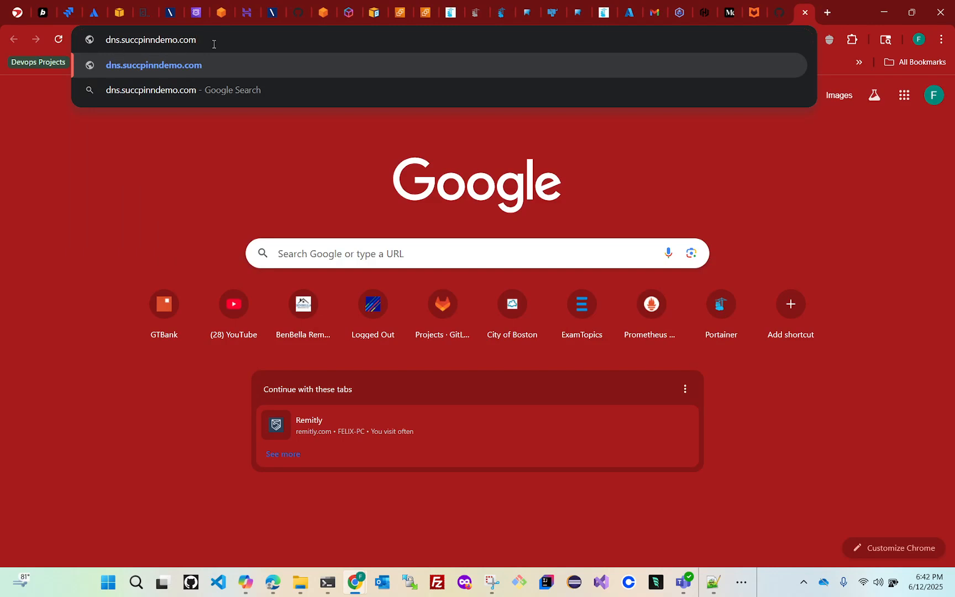
pyautogui.press('Return')
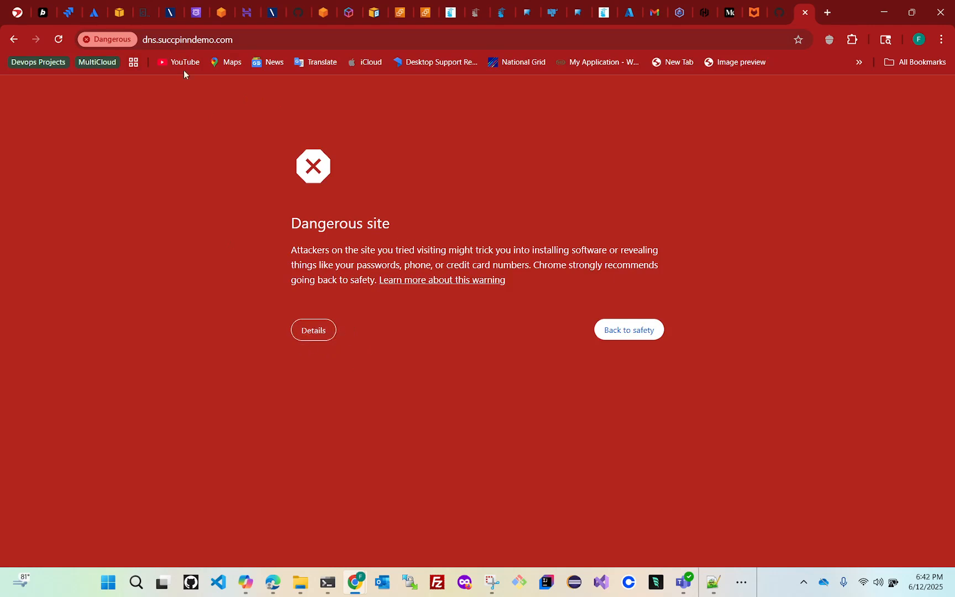
pyautogui.click(318, 333)
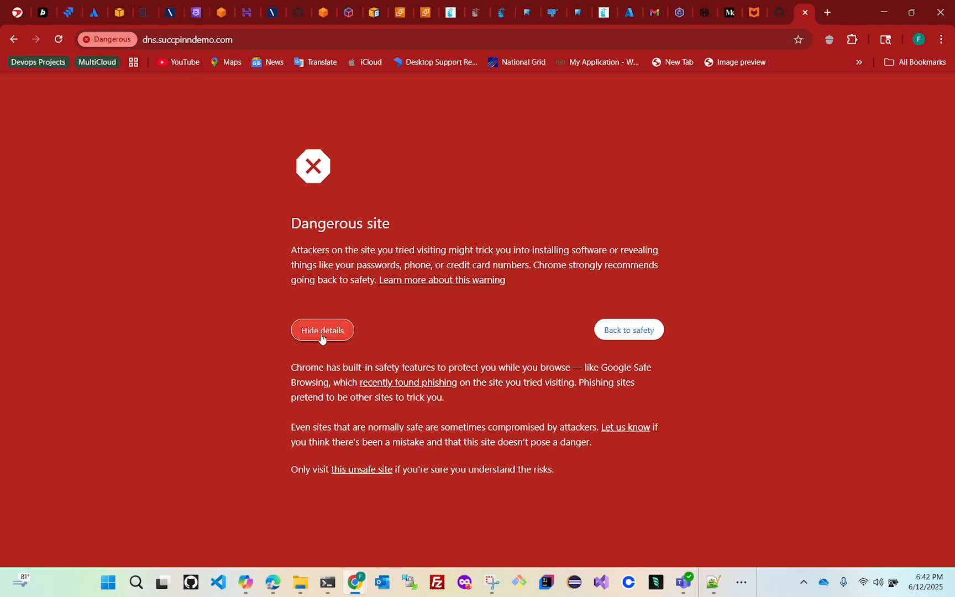
pyautogui.click(366, 471)
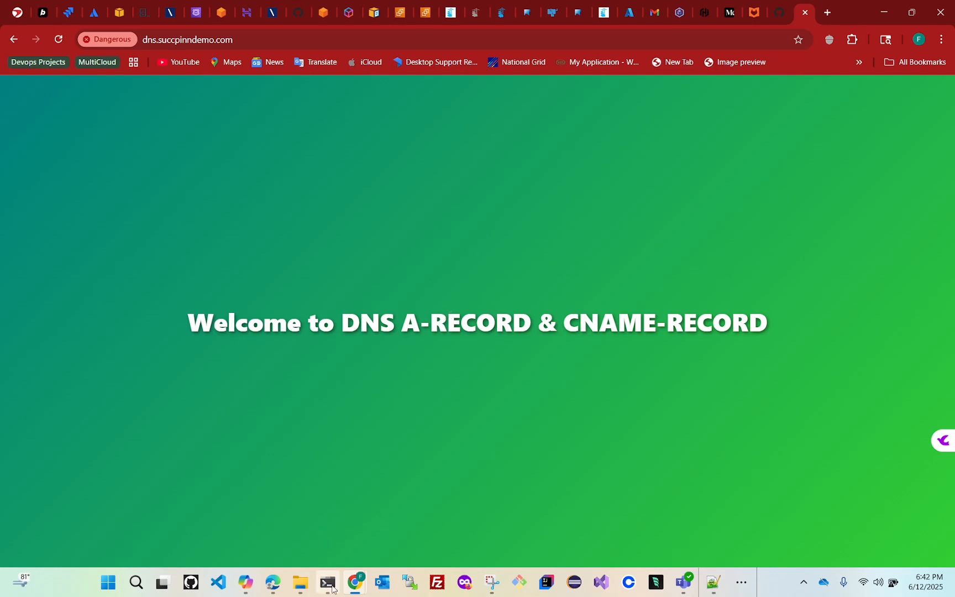
# Review the shopping CNAME record's host name and target in IONOS and compare them with the EC2 instance's public DNS name
pyautogui.moveTo(332, 589)
pyautogui.click(171, 13)
pyautogui.scroll(-9, 296, 367)
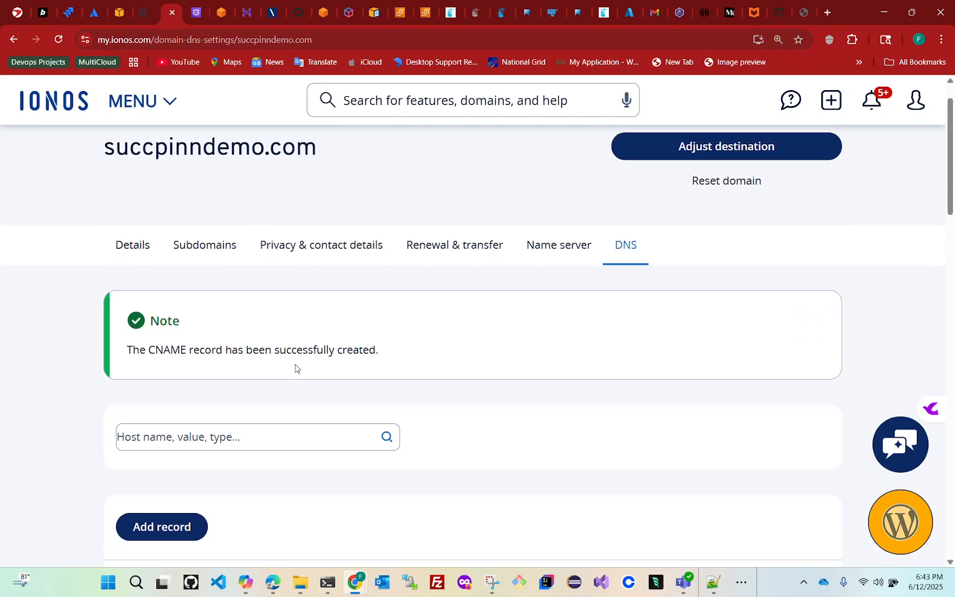
pyautogui.scroll(4, 295, 369)
pyautogui.scroll(-6, 296, 369)
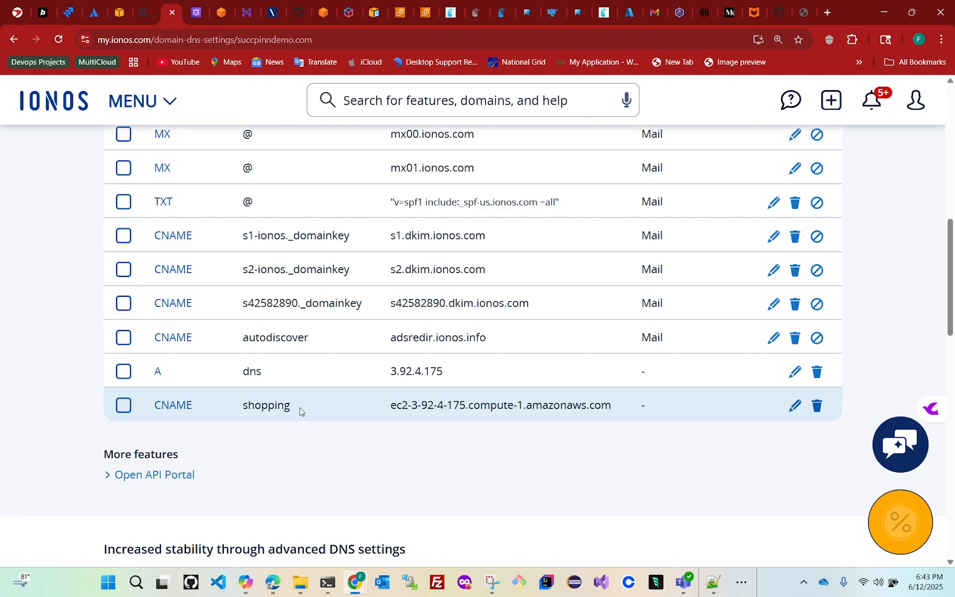
pyautogui.moveTo(292, 411); pyautogui.dragTo(240, 413)
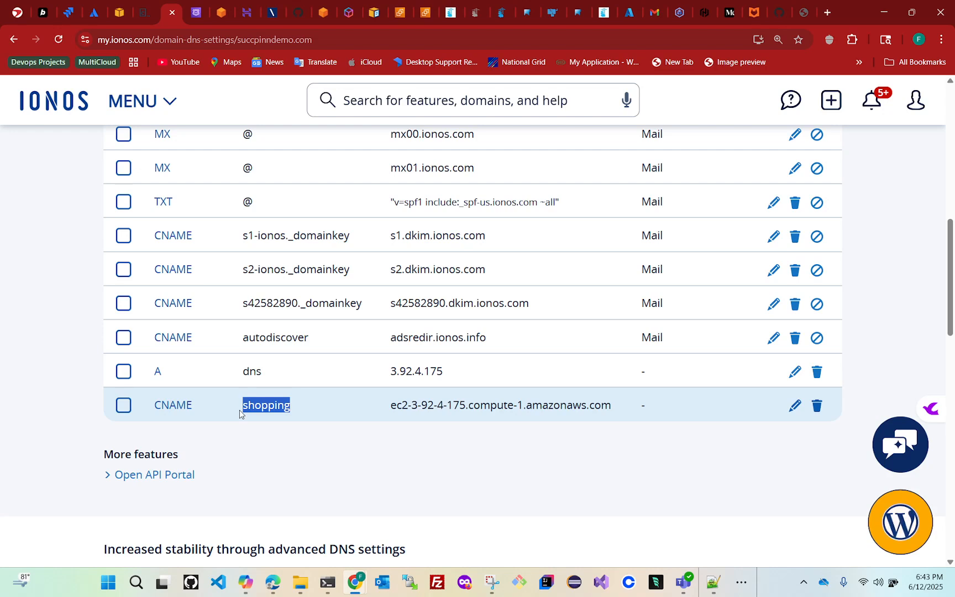
pyautogui.moveTo(389, 408); pyautogui.dragTo(618, 404)
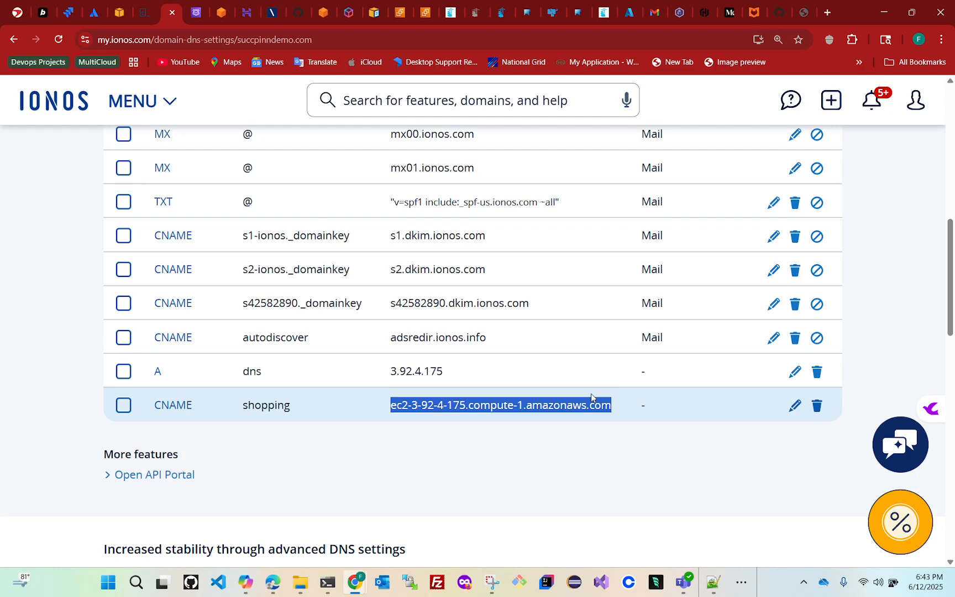
pyautogui.click(425, 12)
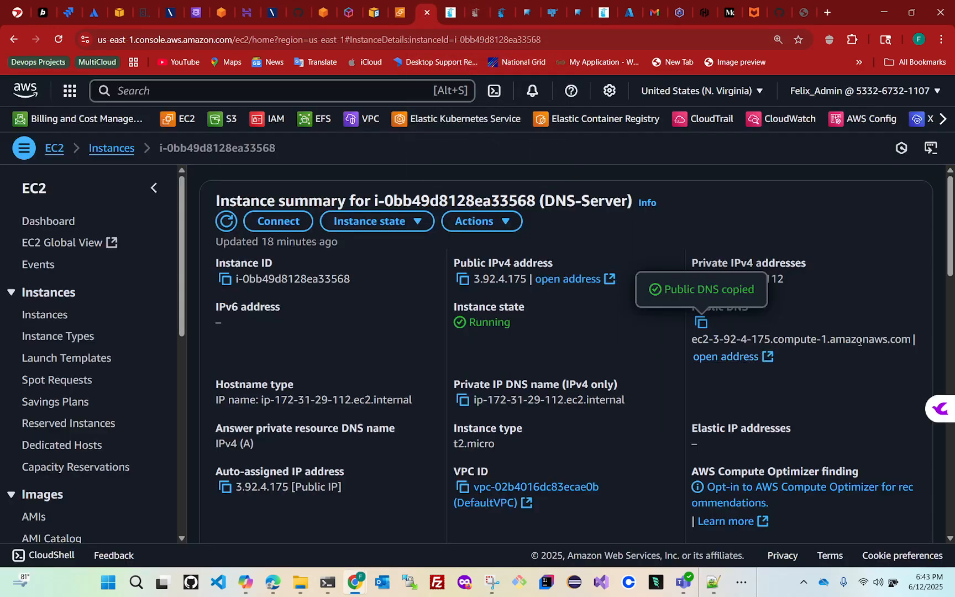
# Run nslookup shopping.succpinndemo.com in the Ubuntu terminal and examine the name returned for the record
pyautogui.click(328, 583)
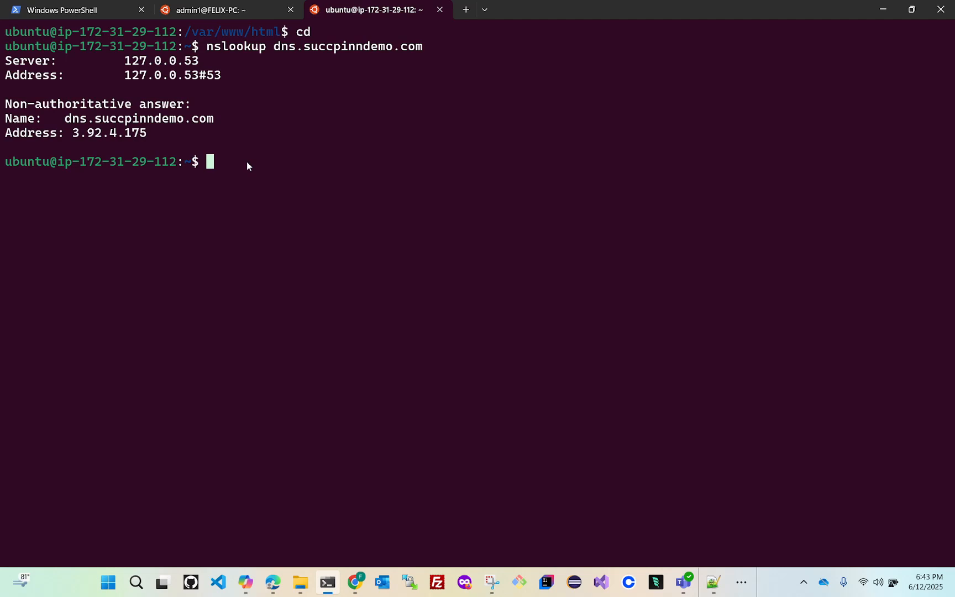
pyautogui.write('nslookup shopping')
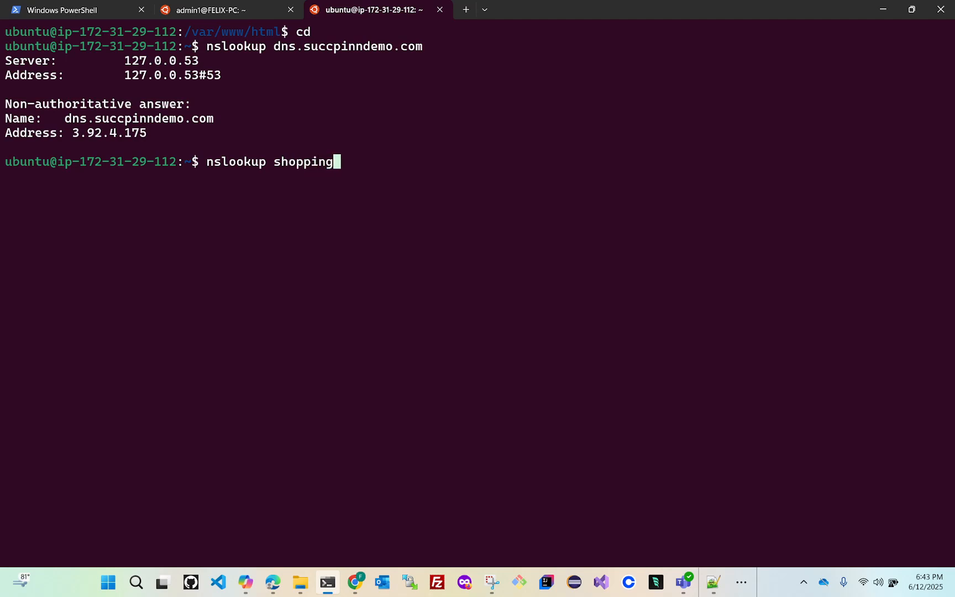
pyautogui.write('.succpinndemo')
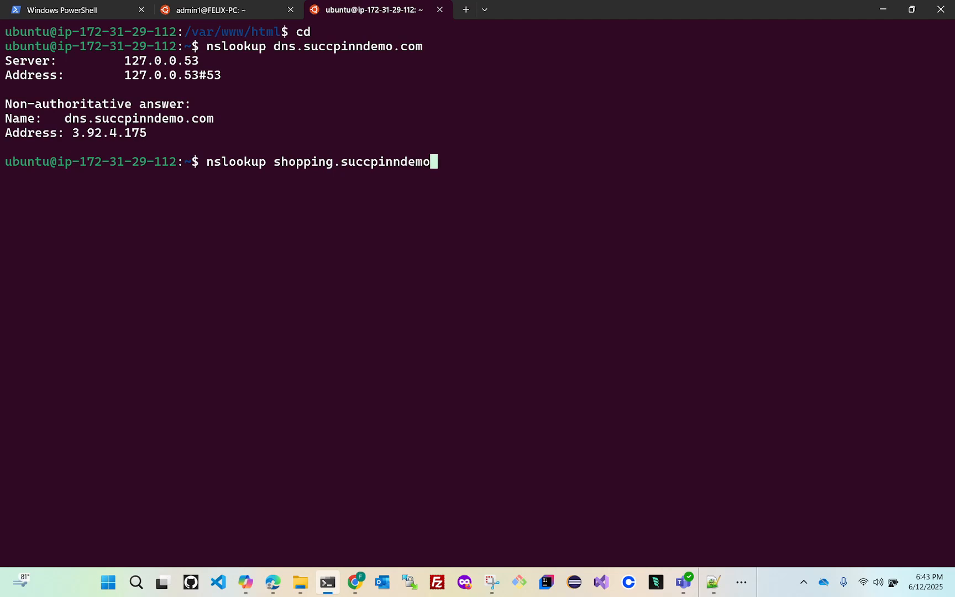
pyautogui.write('.com')
pyautogui.press('Return')
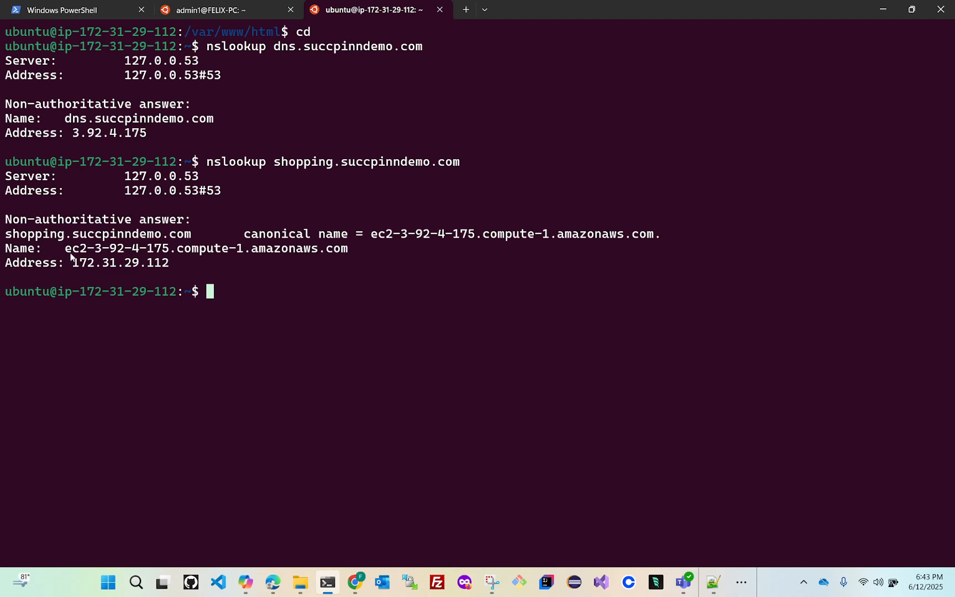
pyautogui.moveTo(65, 250); pyautogui.dragTo(350, 252)
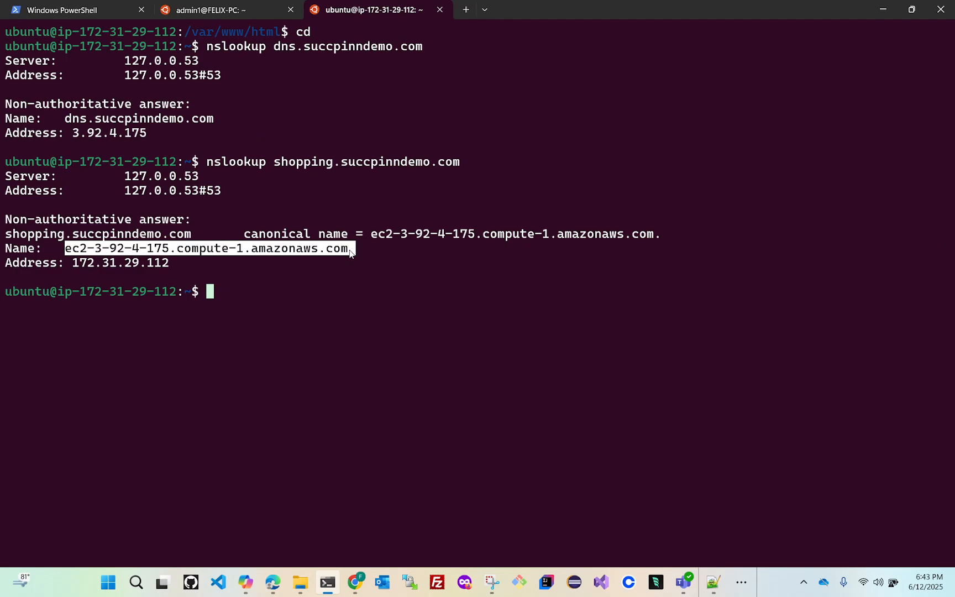
pyautogui.click(471, 287)
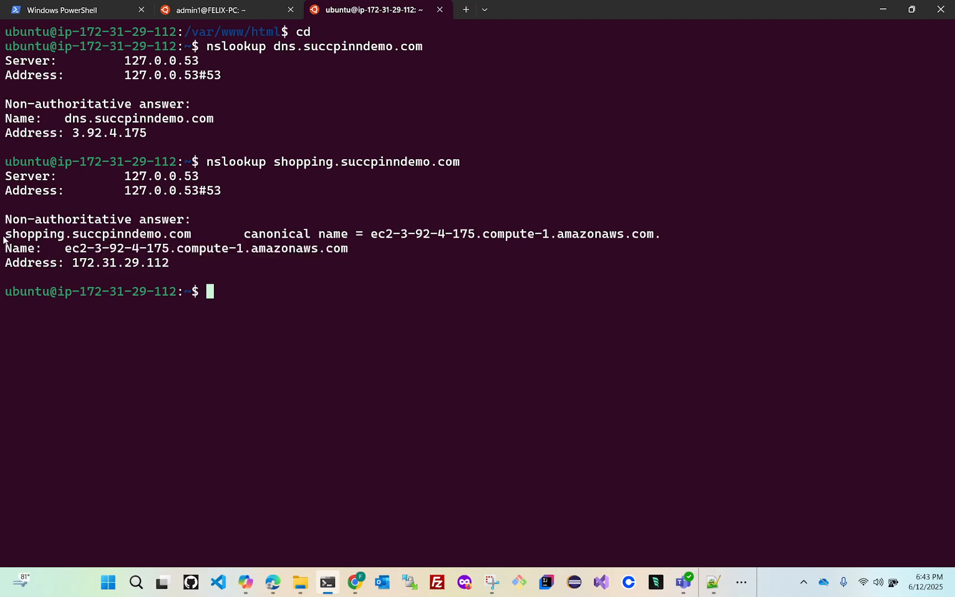
# Copy the host name shopping.succpinndemo.com from the nslookup answer and try to open it in a new browser tab
pyautogui.moveTo(3, 239); pyautogui.dragTo(190, 238)
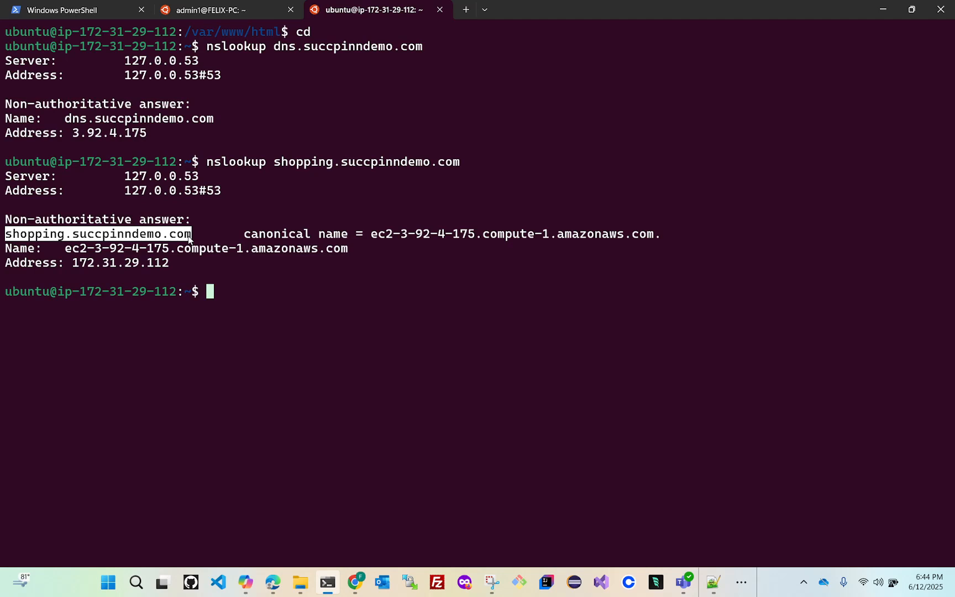
pyautogui.click(189, 238)
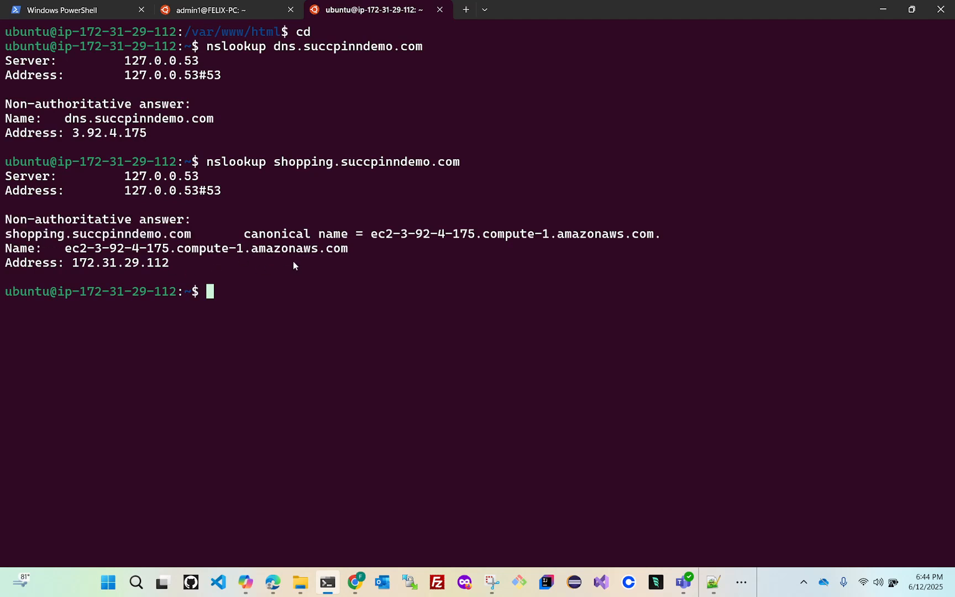
pyautogui.click(884, 10)
pyautogui.click(829, 12)
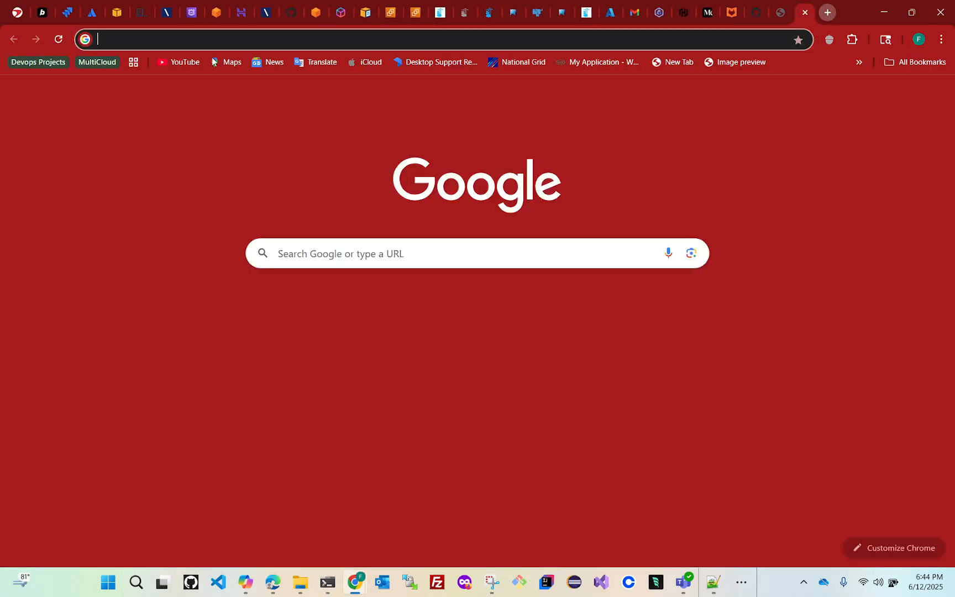
pyautogui.click(136, 38)
pyautogui.write('shopping.succpinndemo.com')
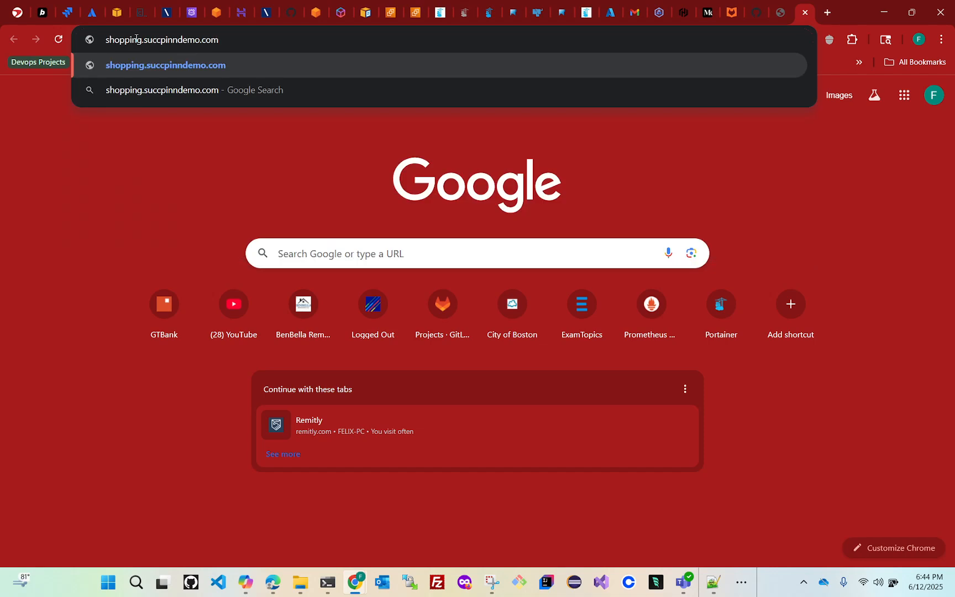
pyautogui.press('Return')
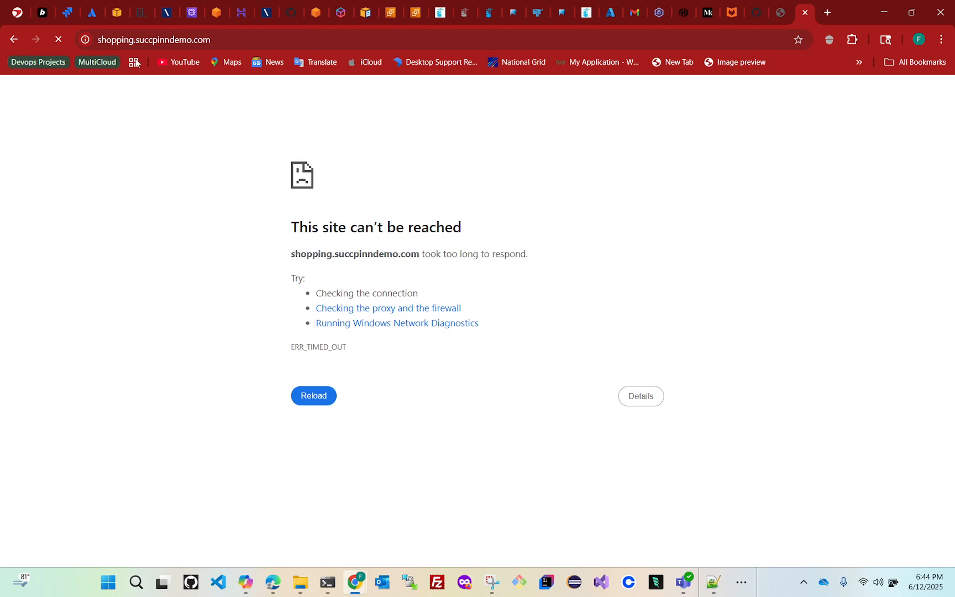
pyautogui.click(105, 42)
pyautogui.click(266, 40)
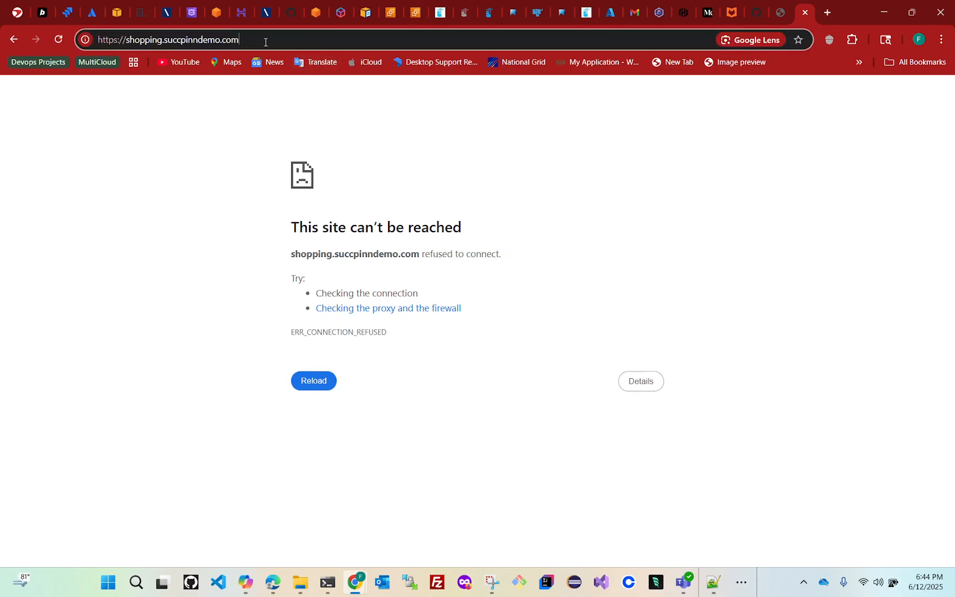
pyautogui.press('Return')
pyautogui.moveTo(268, 40); pyautogui.dragTo(62, 51)
pyautogui.write('h')
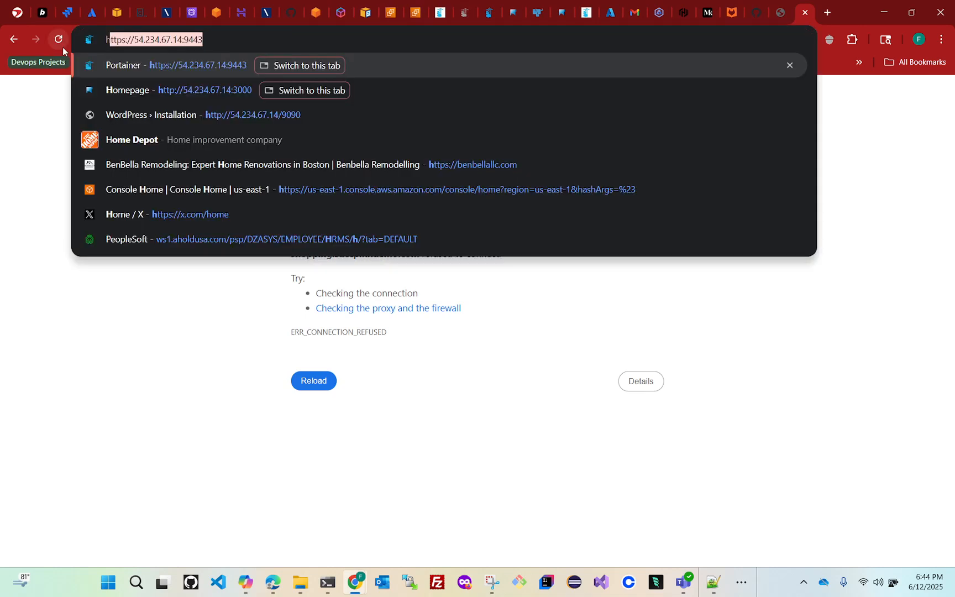
pyautogui.write('ttp')
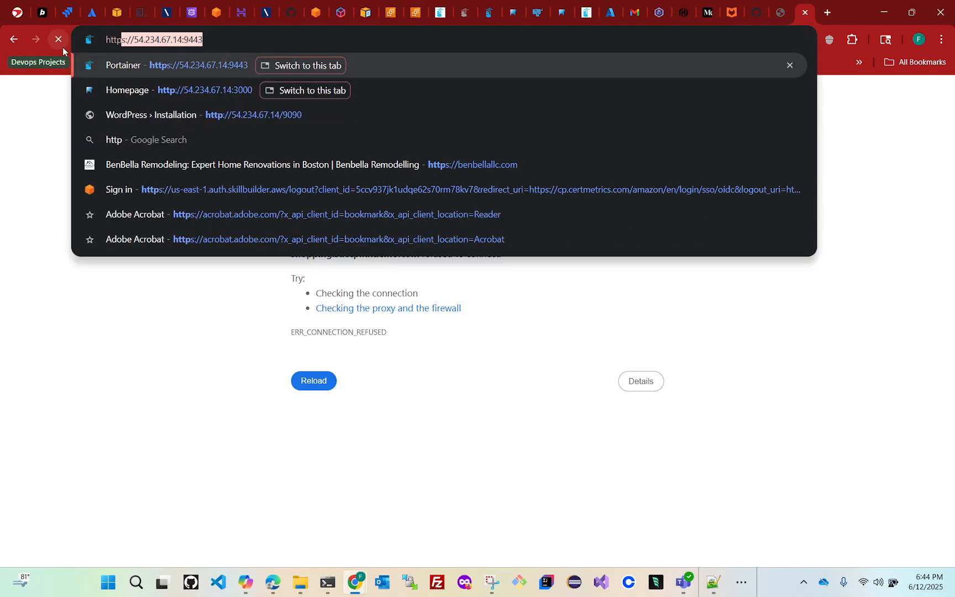
pyautogui.write('://shopping.succpinndemo.com')
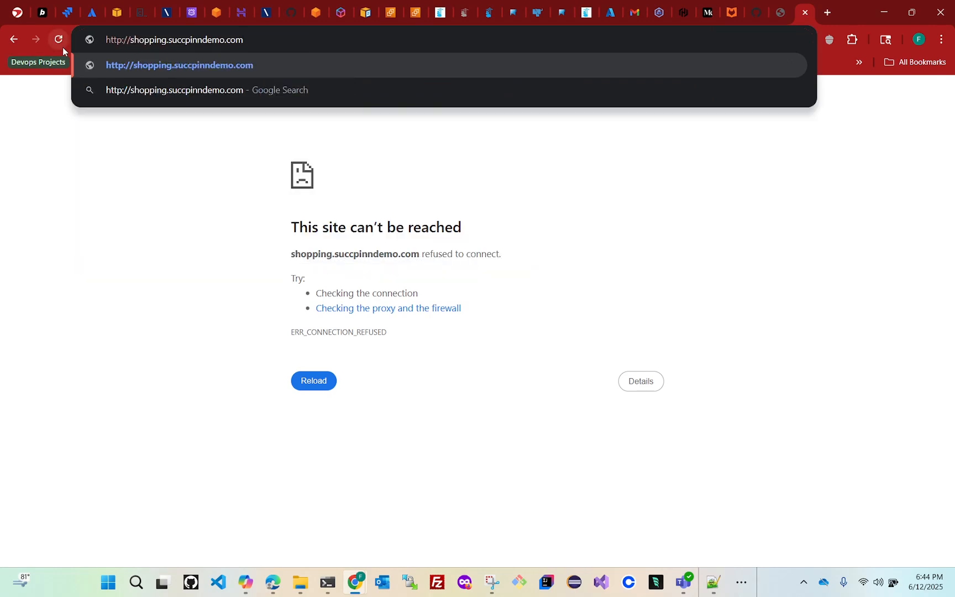
pyautogui.press('Return')
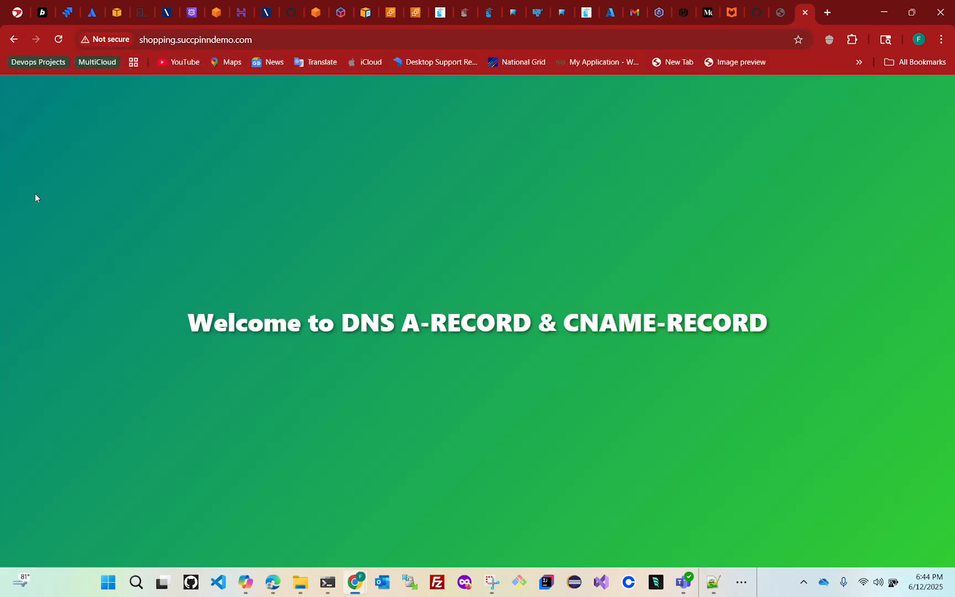